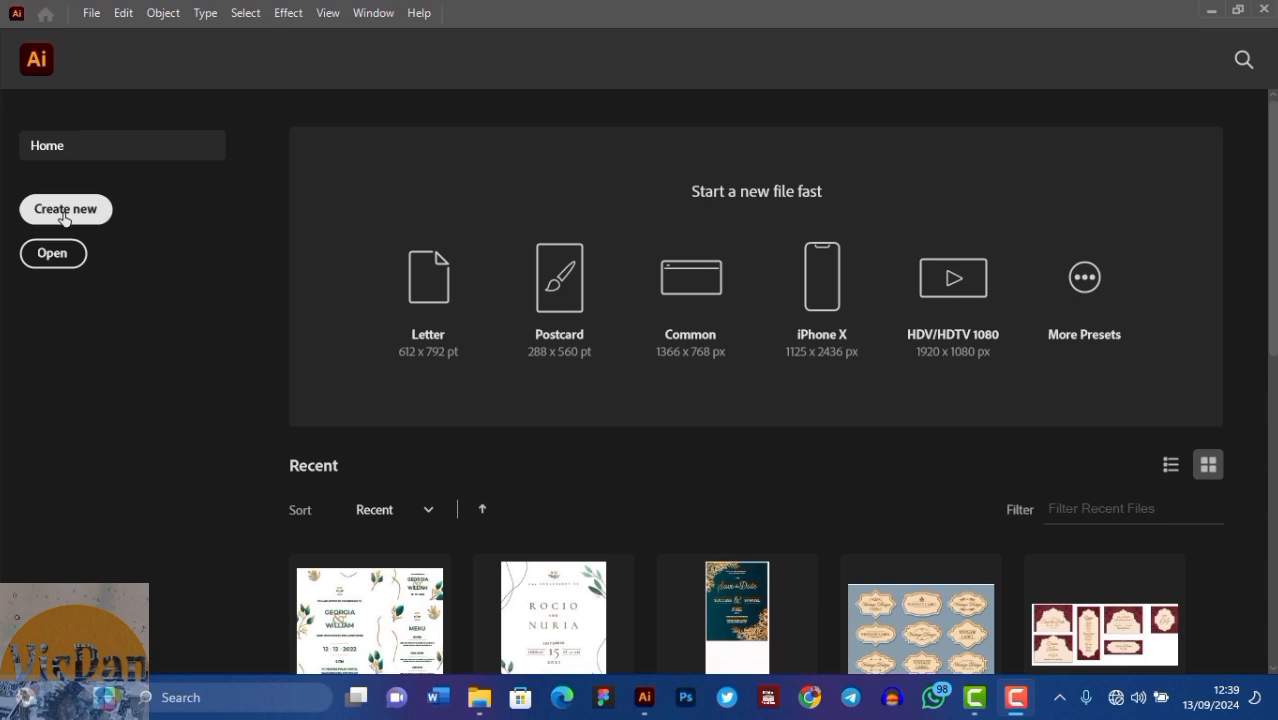
Create a new landscape document 30 cm wide and 18 cm high in RGB Color mode.
click(64, 214)
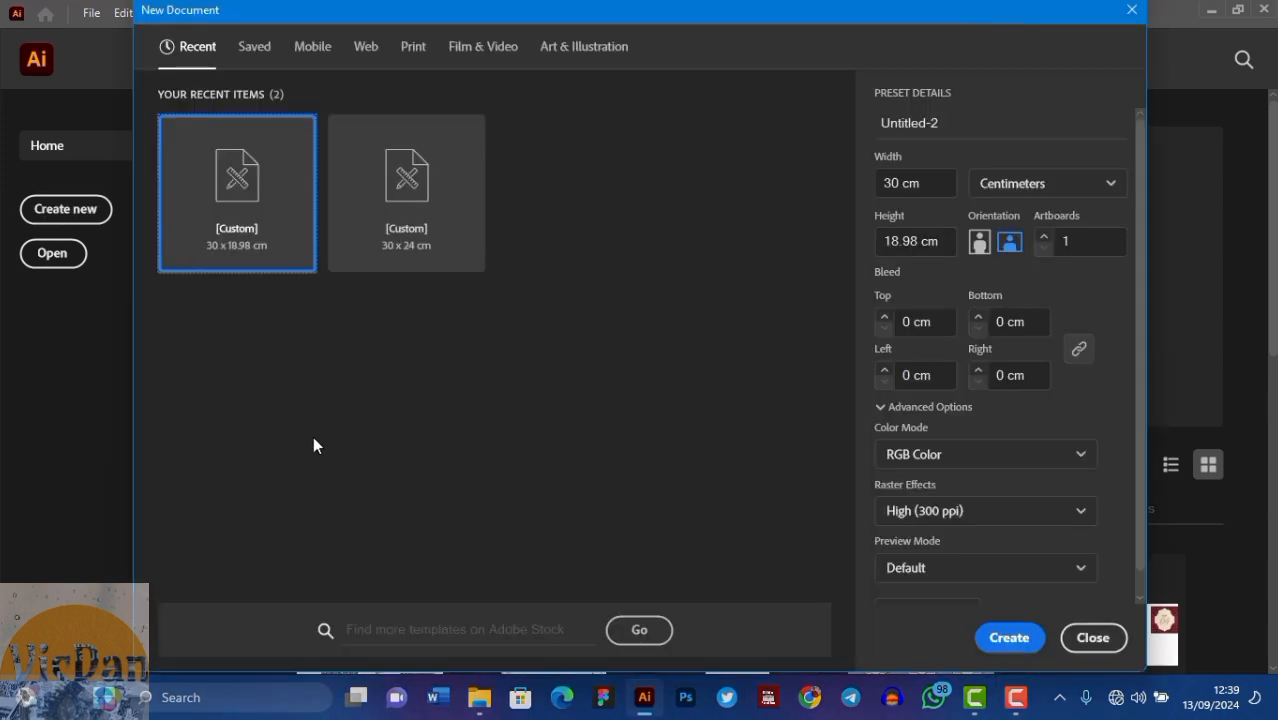
click(915, 241)
key(BackSpace)
key(BackSpace)
key(BackSpace)
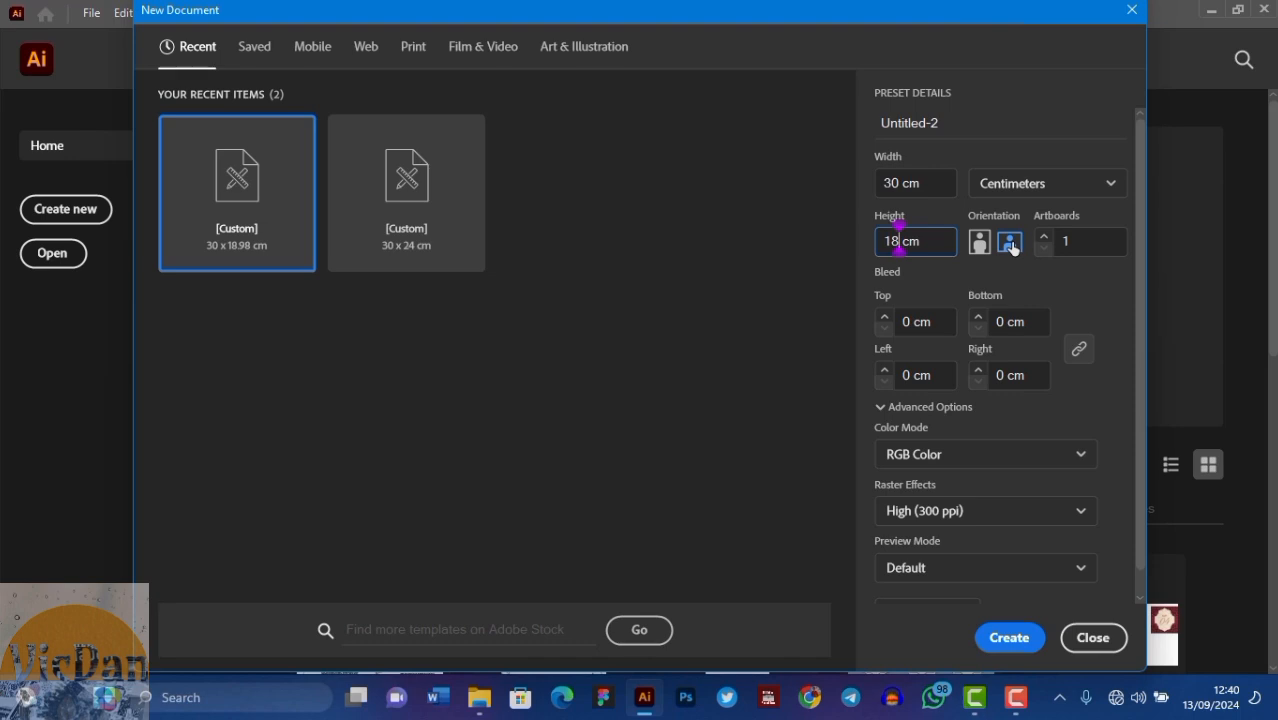
click(927, 458)
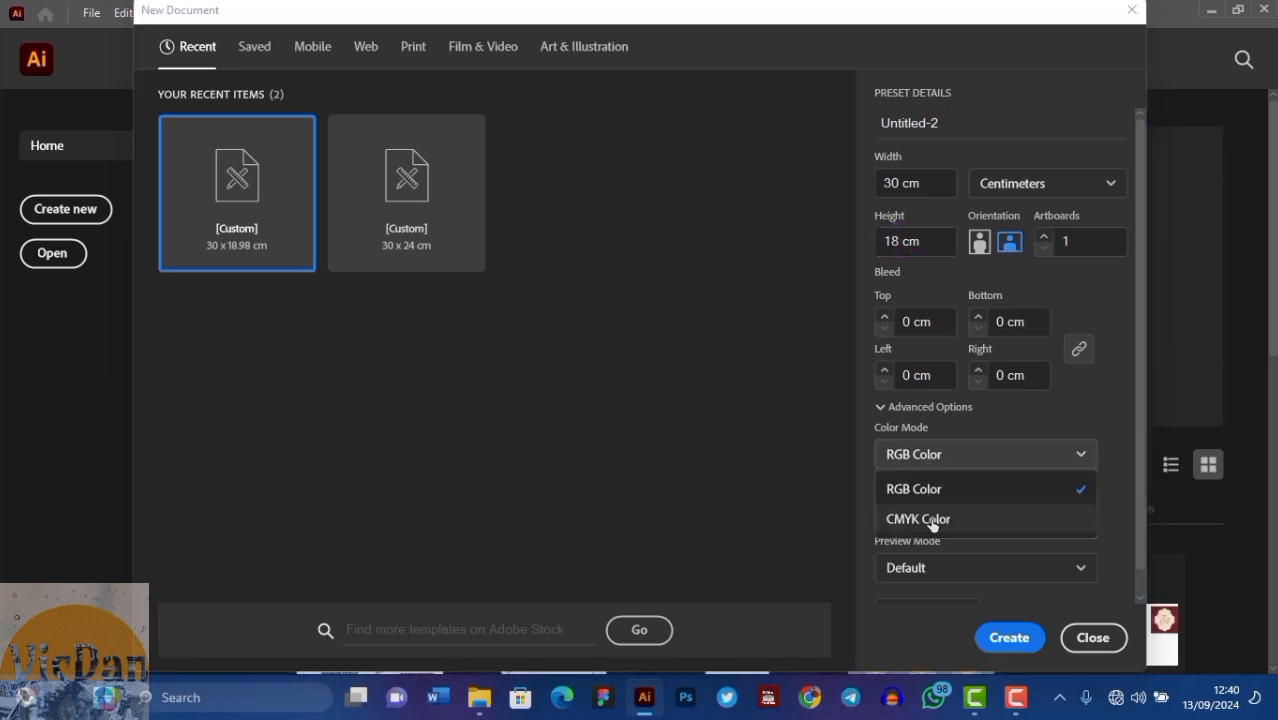
click(930, 490)
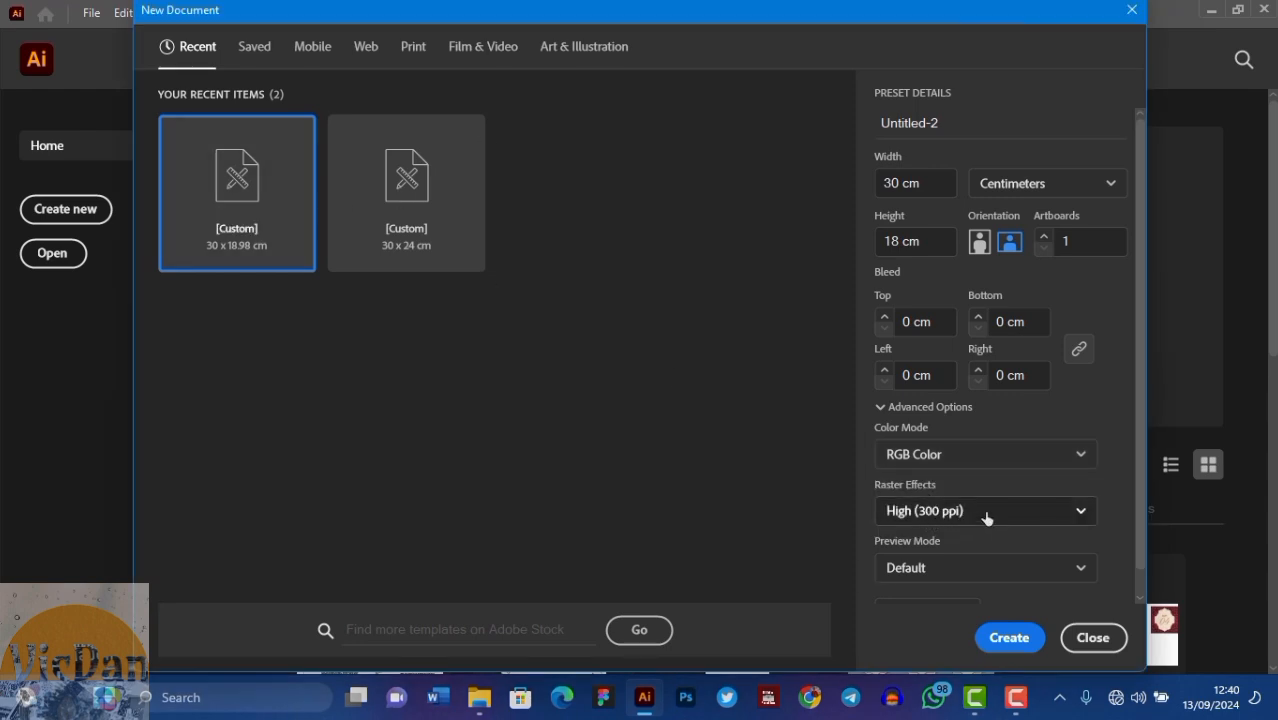
click(1009, 629)
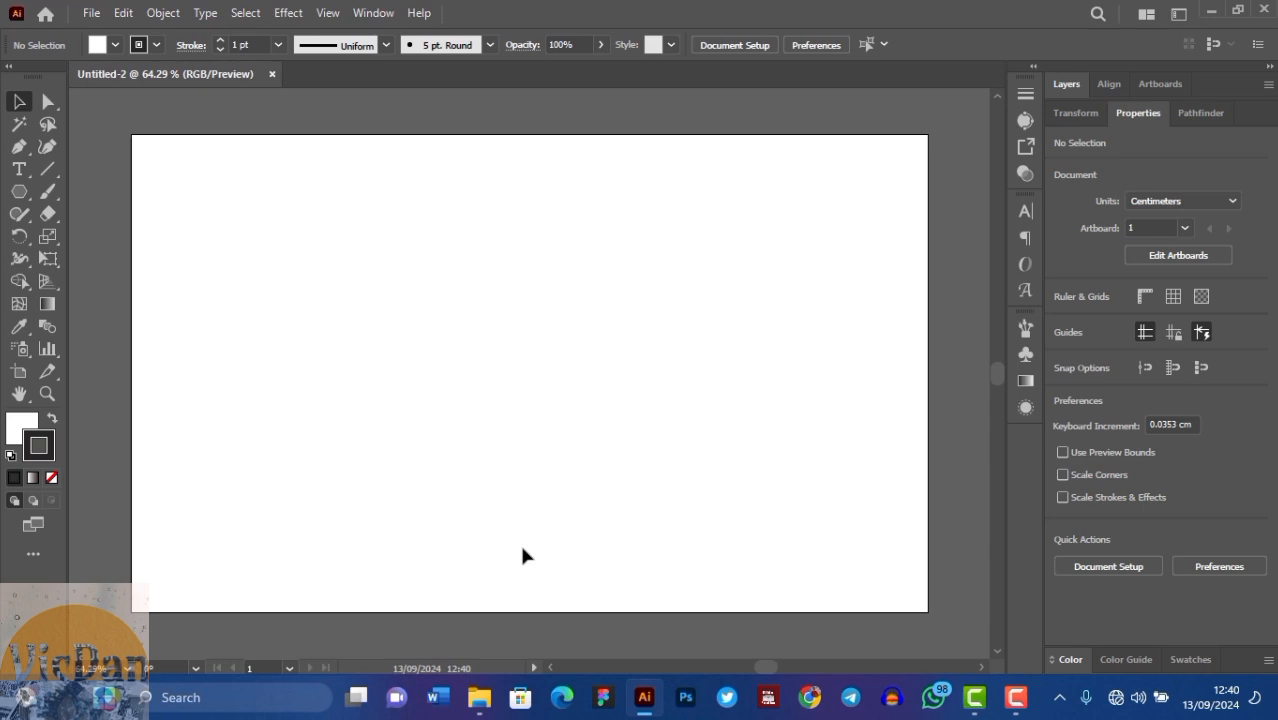
Add a six-sided polygon with a 1.7639 cm radius in the upper-left part of the artboard.
click(30, 194)
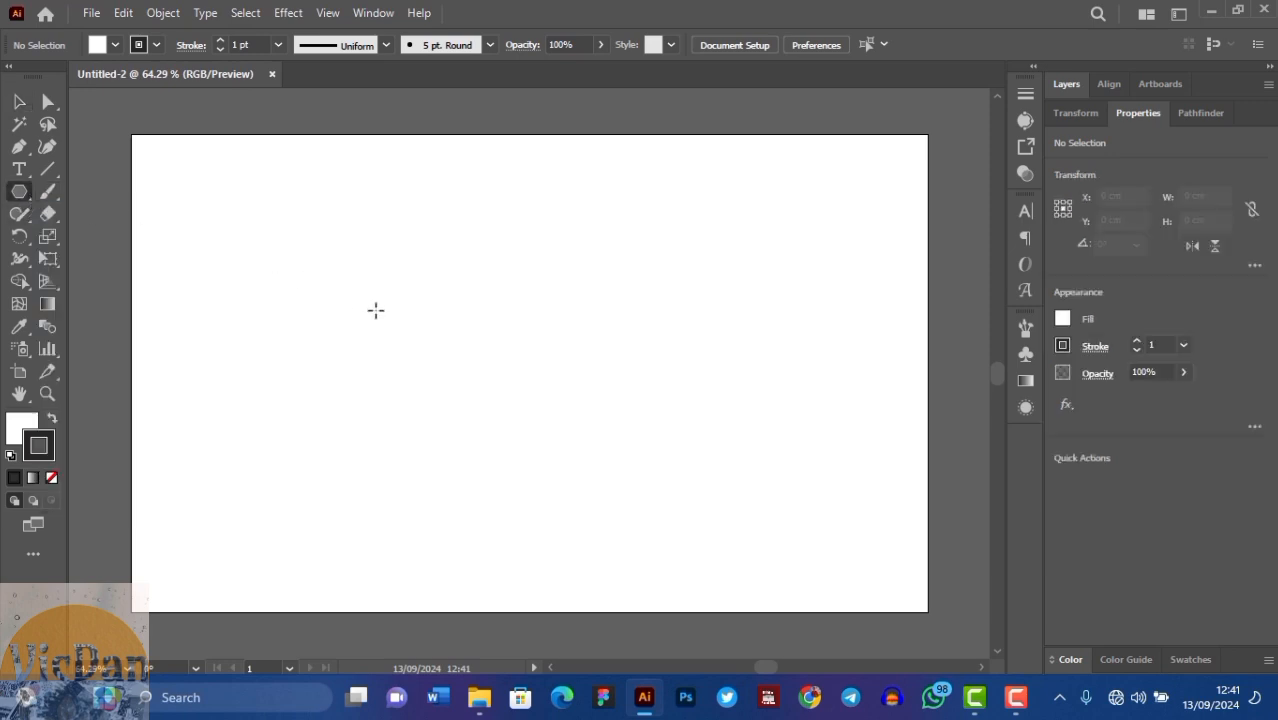
click(376, 309)
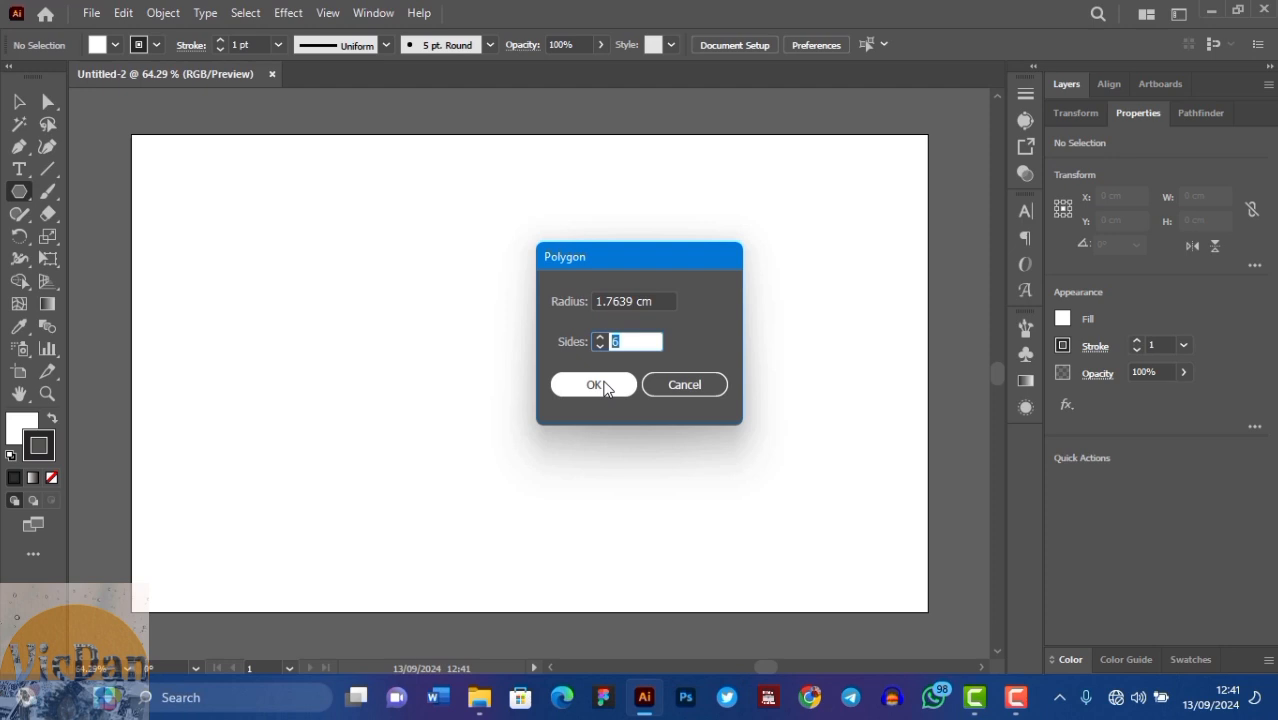
click(600, 386)
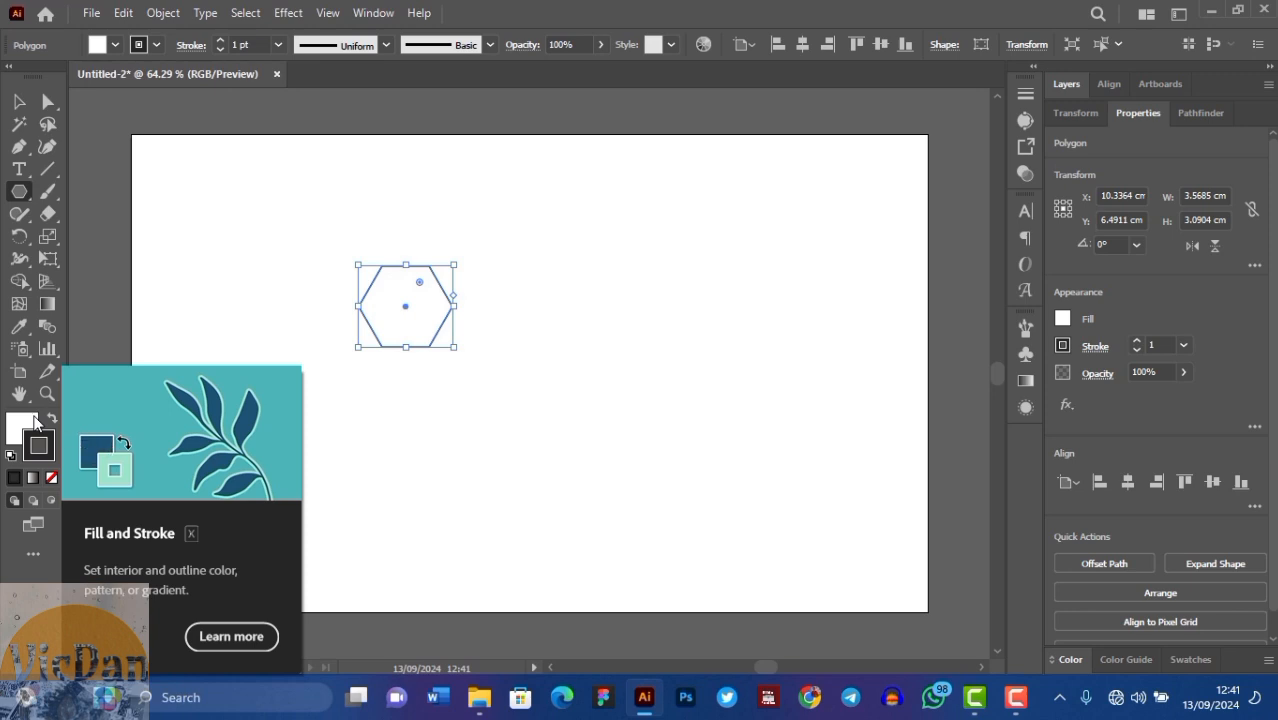
Set the hexagon's fill colour to hex a5750a.
double_click(33, 419)
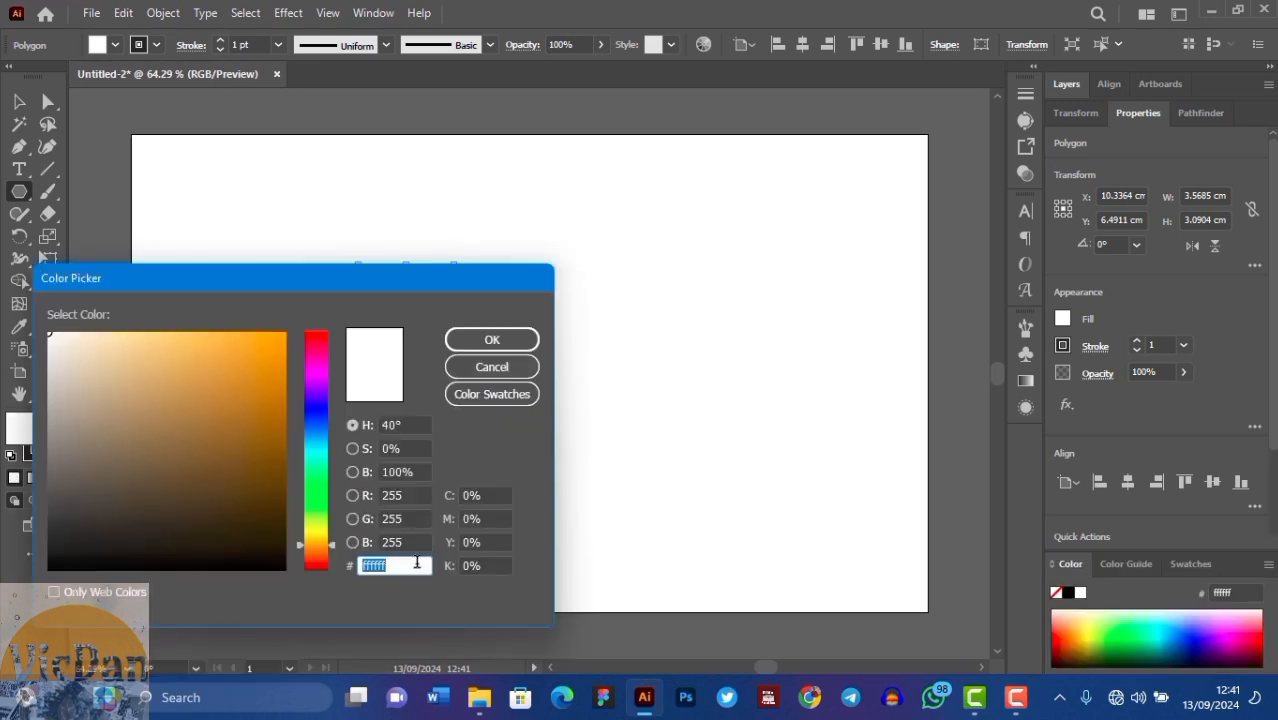
text(a)
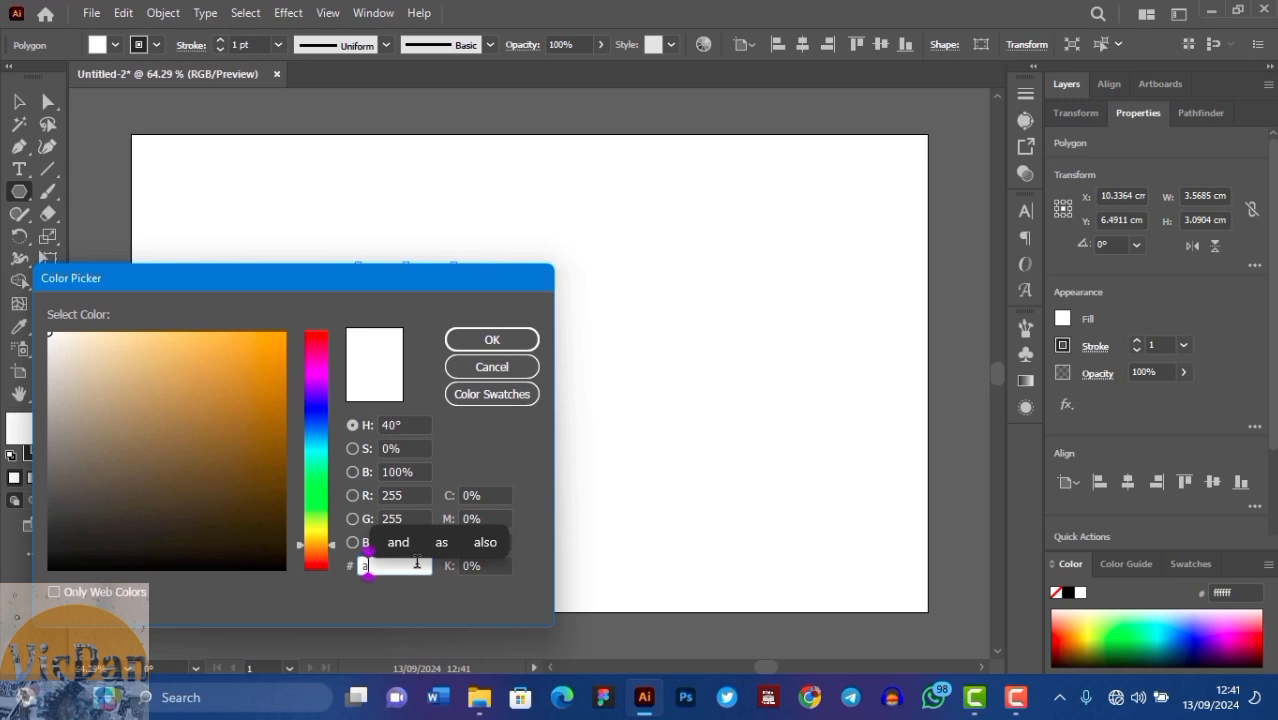
text(5750)
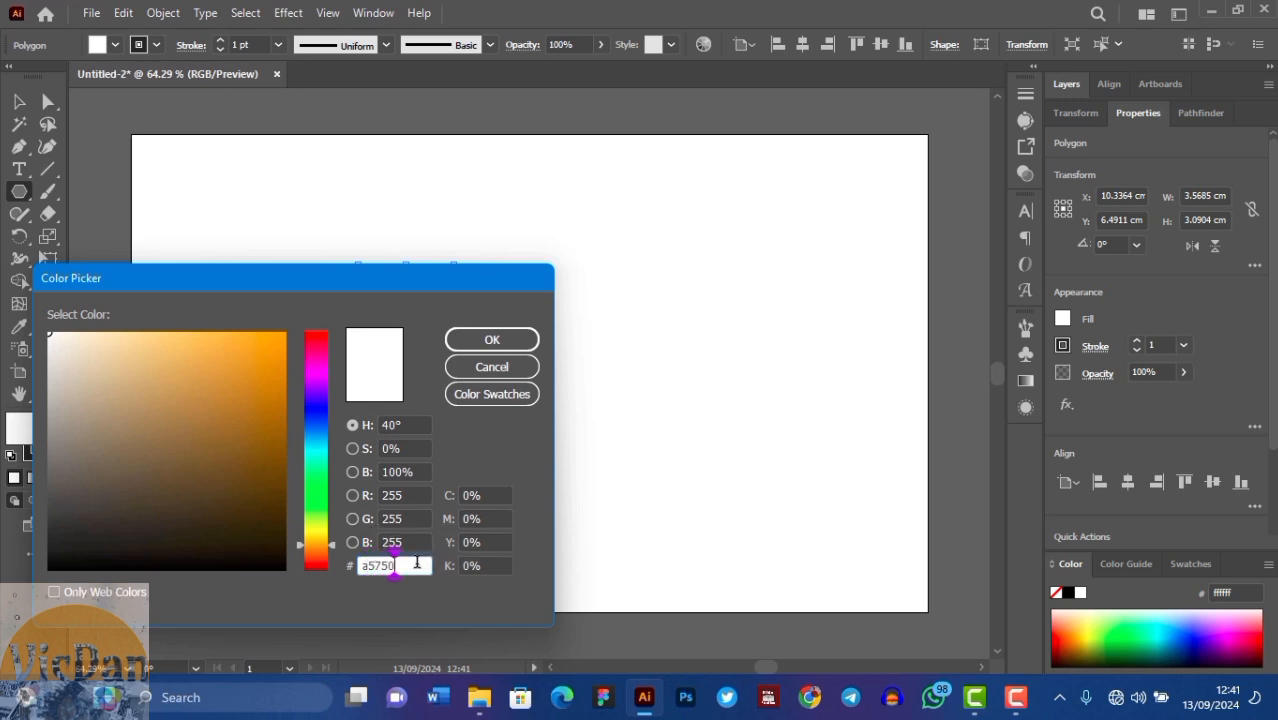
text(a)
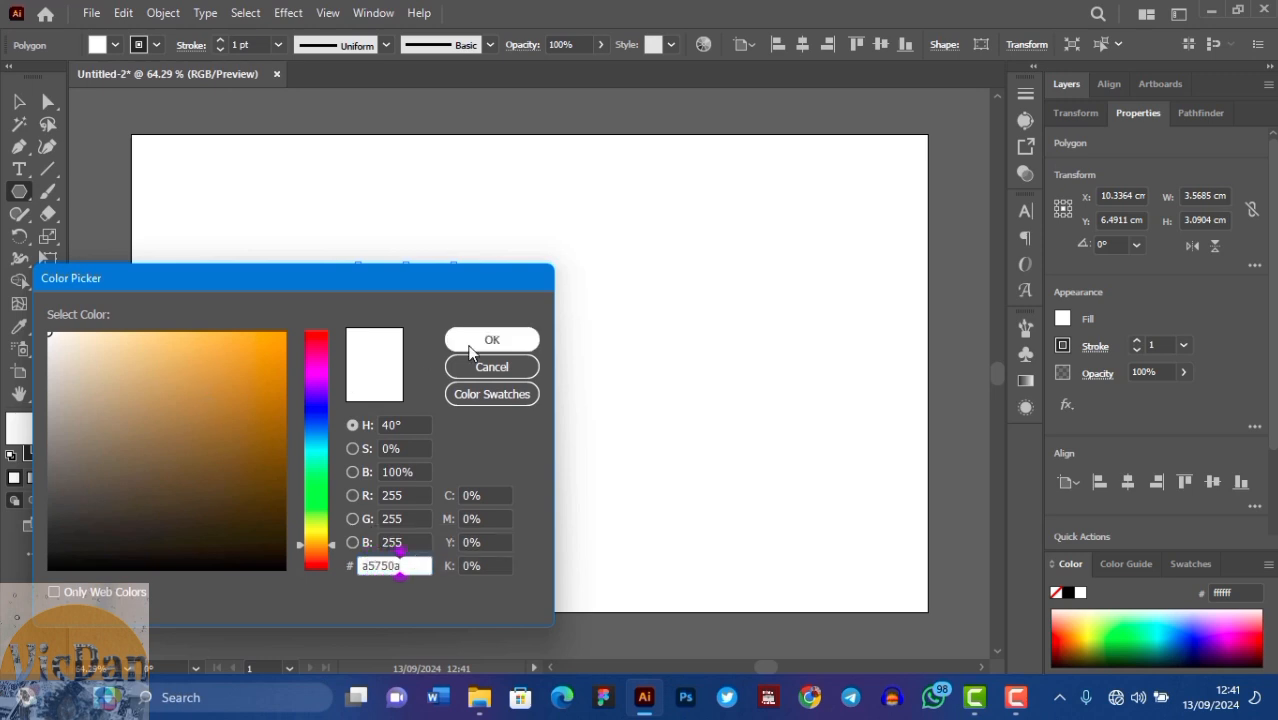
click(470, 345)
Remove the hexagon's stroke, and swap fill and stroke so the brown colour applies to the outline only.
click(48, 447)
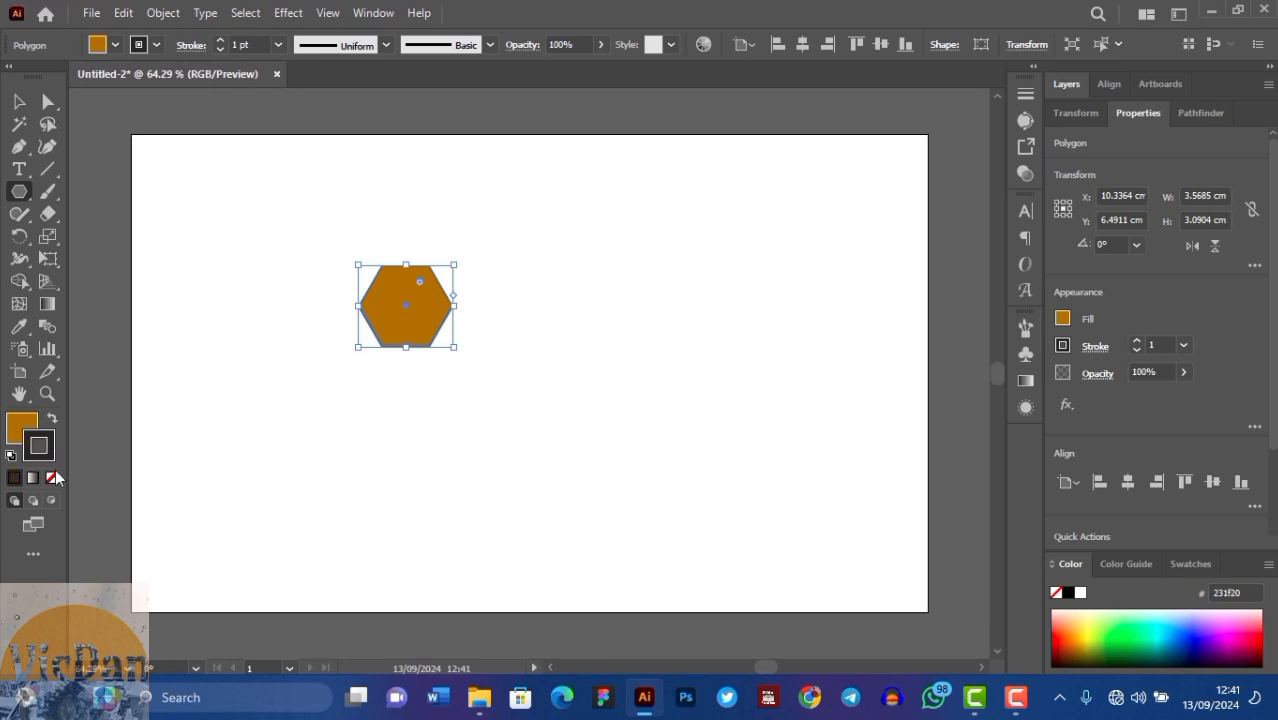
click(51, 477)
click(52, 420)
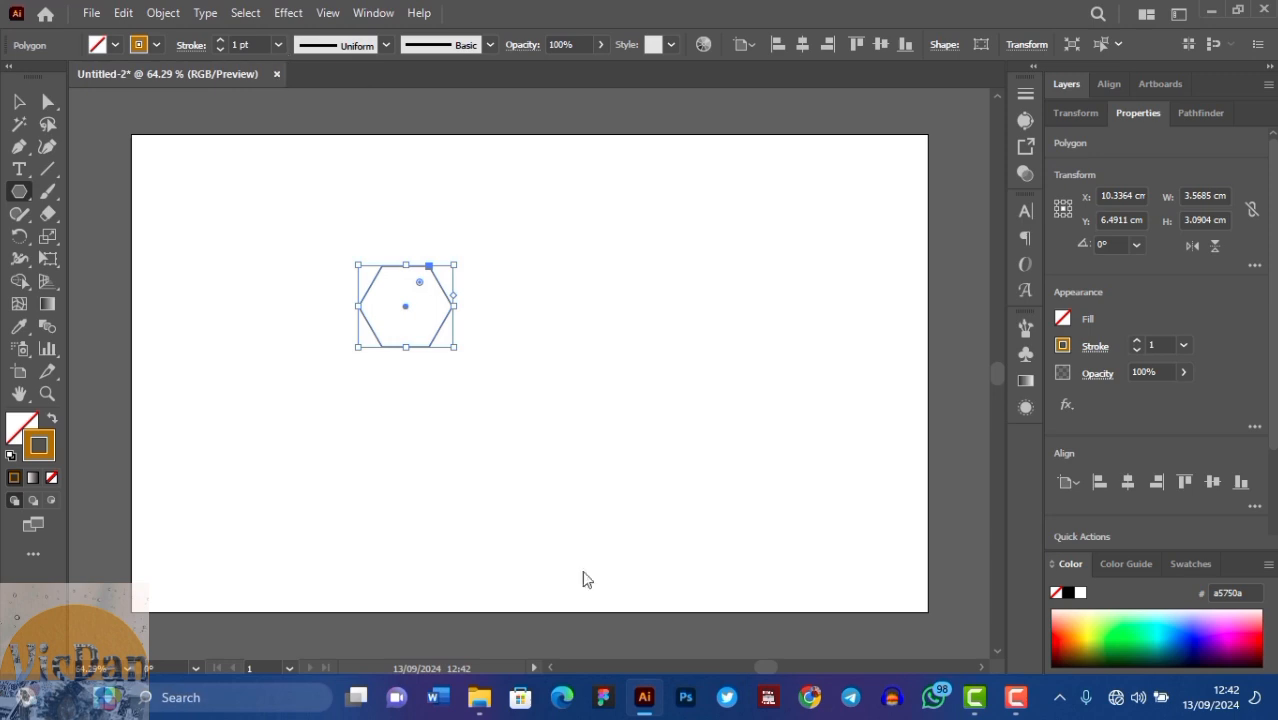
Set the hexagon's stroke weight to 20 pt and align the stroke to the inside.
click(278, 45)
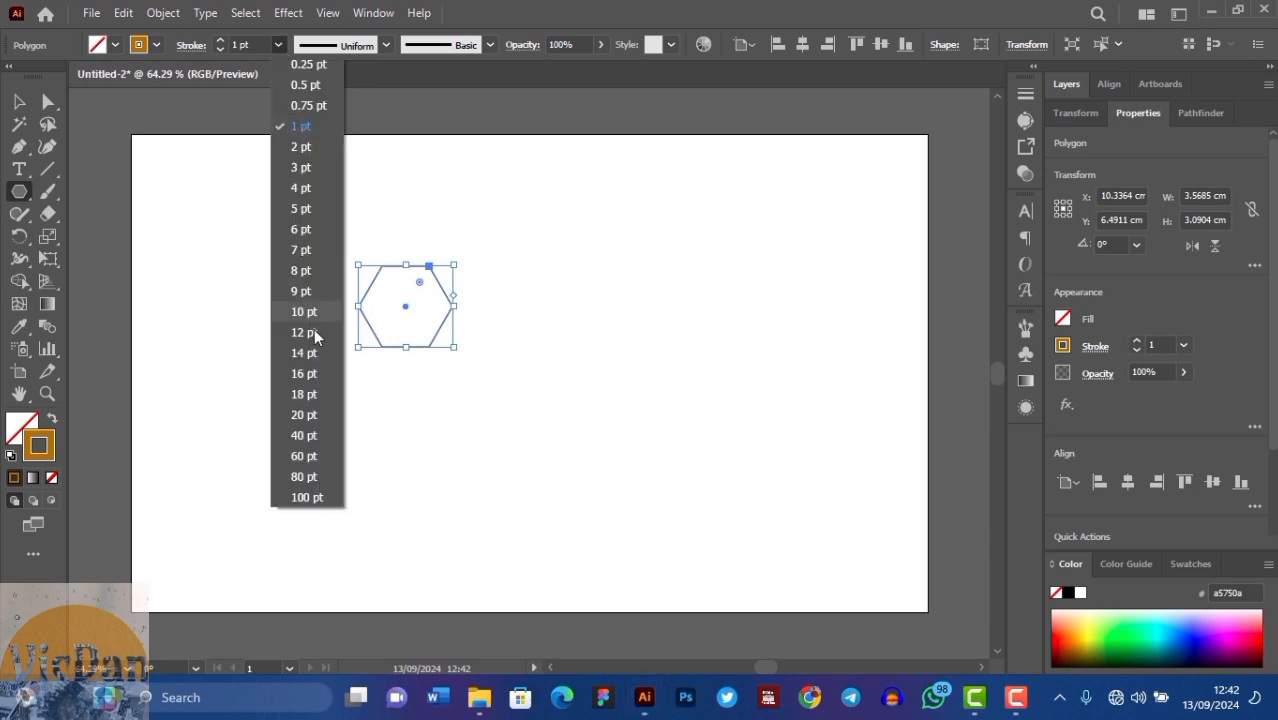
click(314, 416)
click(191, 45)
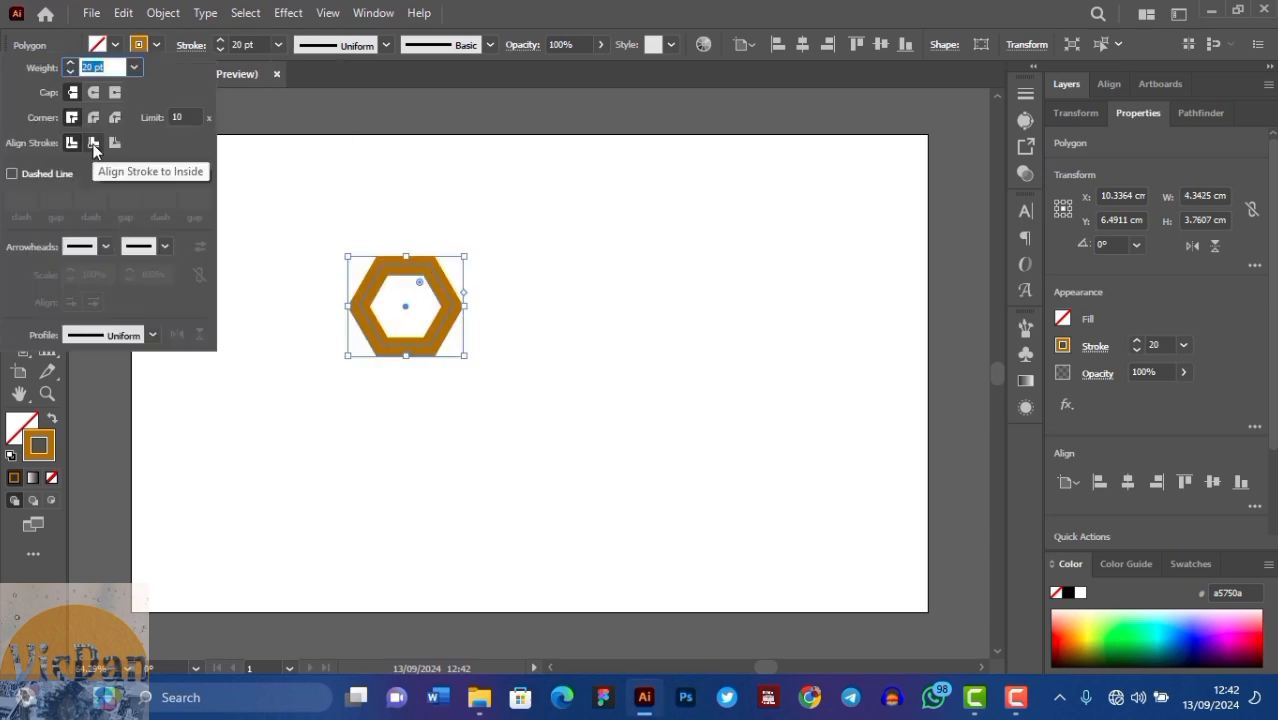
click(93, 144)
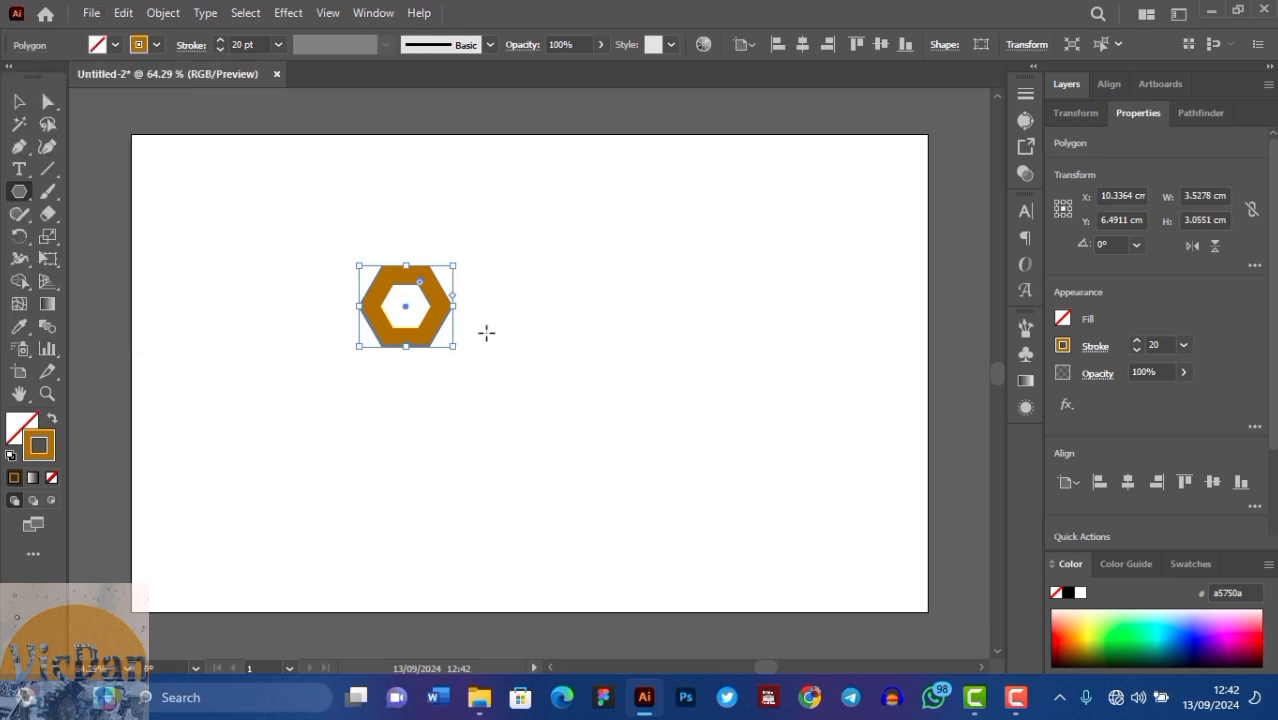
Scale the hexagon up proportionally from its centre to about 7.41 by 6.42 cm and move it nearer the artboard's centre.
drag(456, 347, 505, 392)
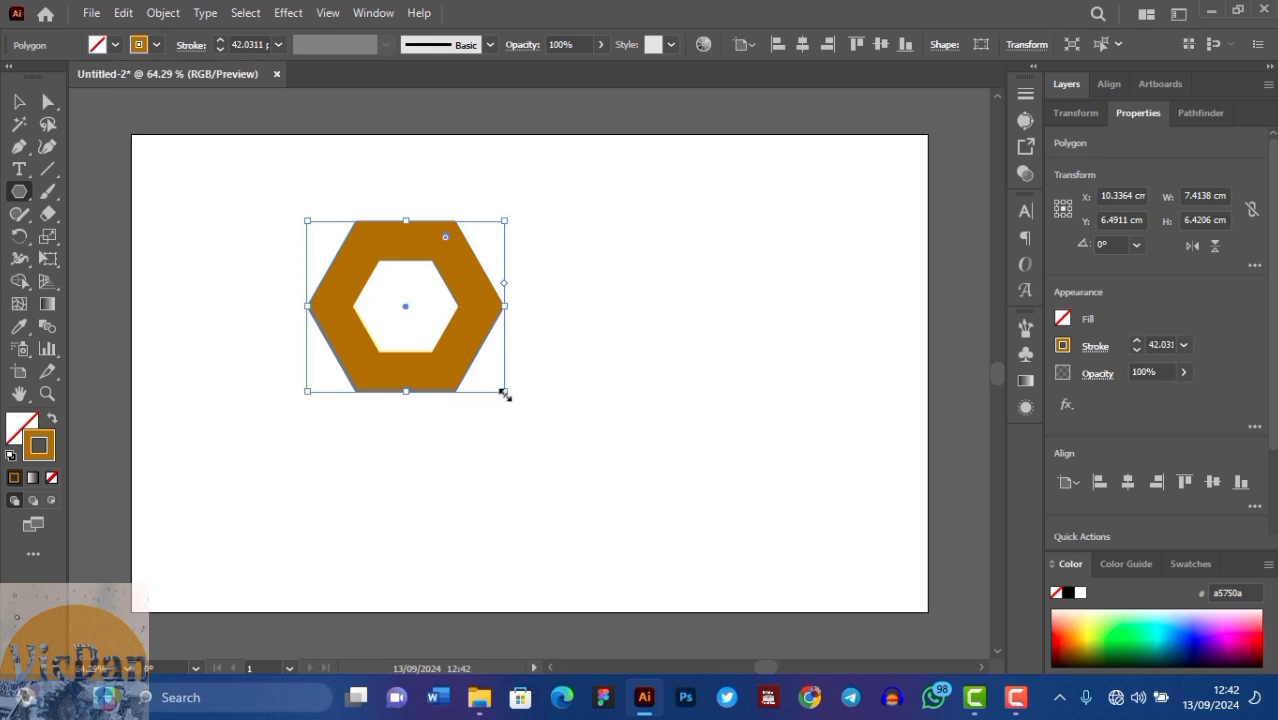
click(19, 101)
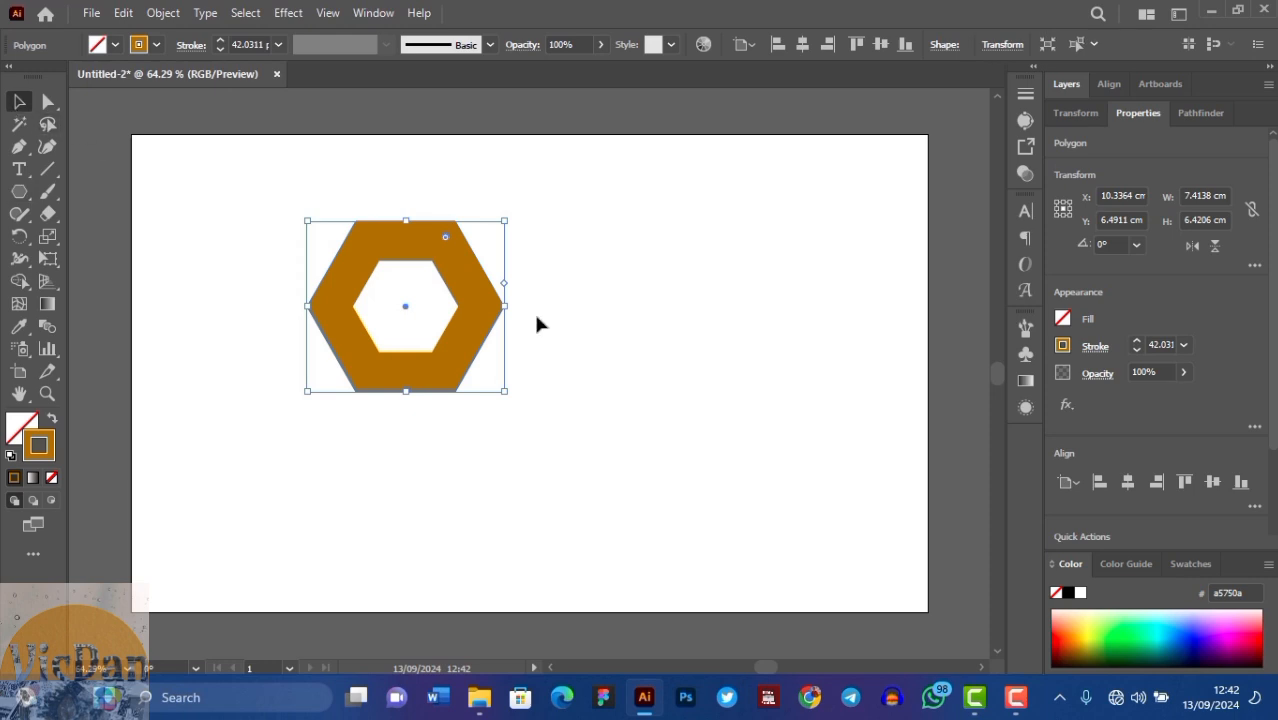
scroll(537, 322, up, 1)
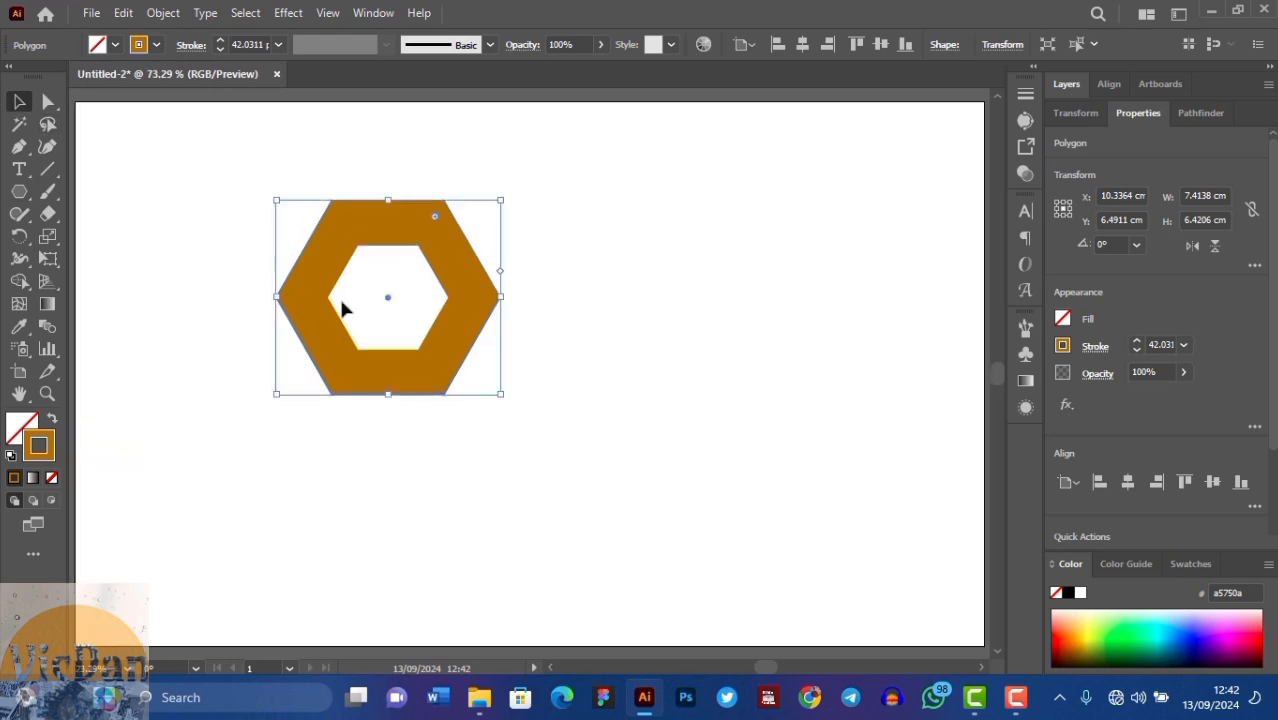
drag(469, 264, 552, 330)
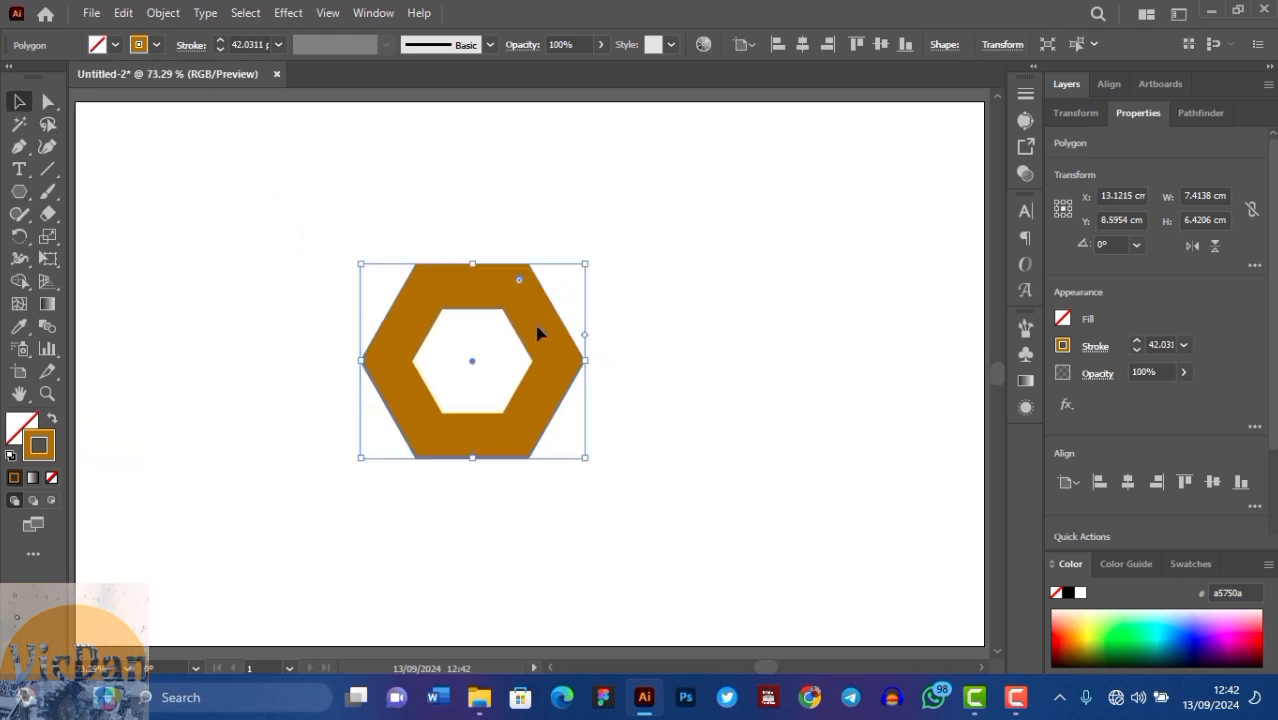
double_click(542, 336)
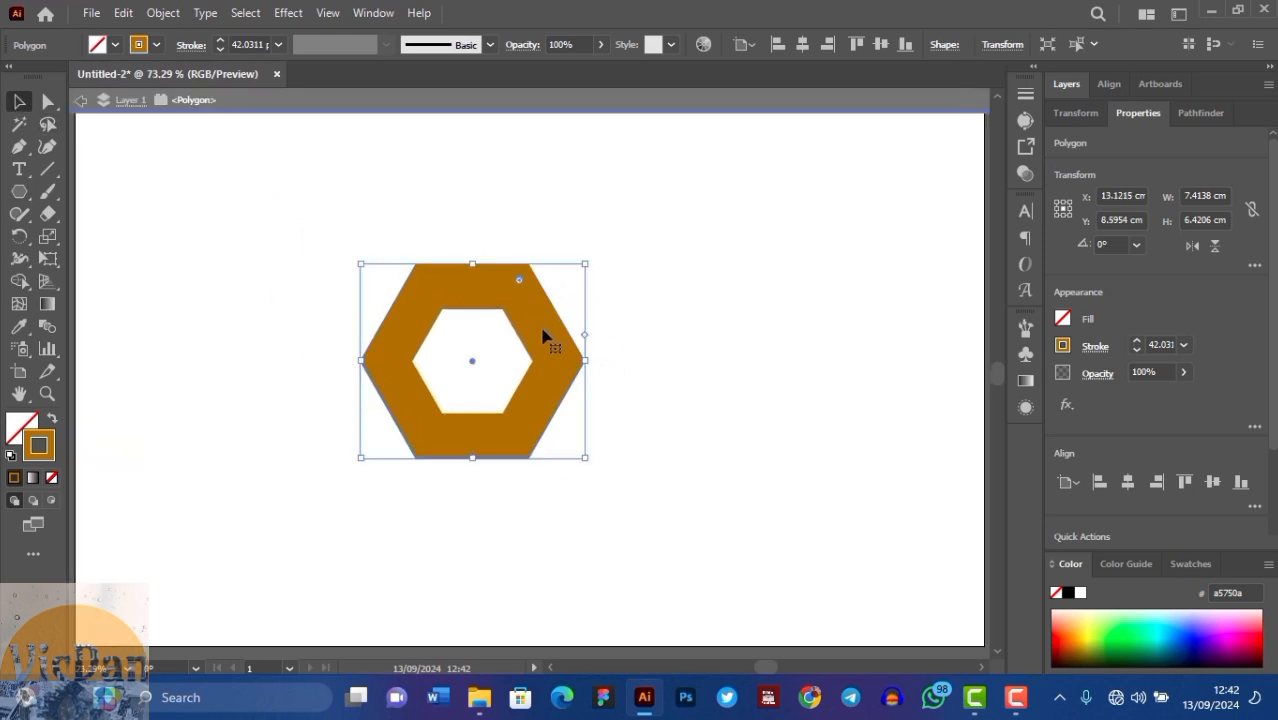
click(81, 100)
click(84, 100)
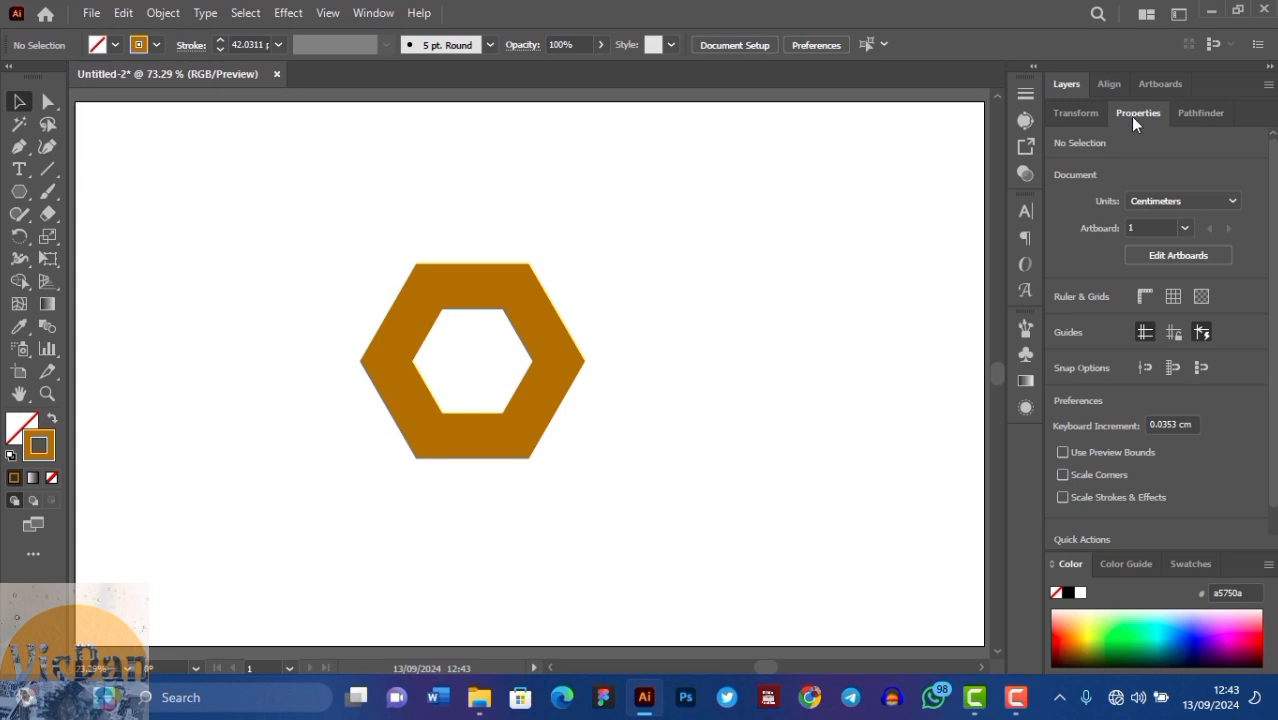
Set the hexagon's width to 2.1875 in and its height to 1.8907 in.
key(ctrl+a)
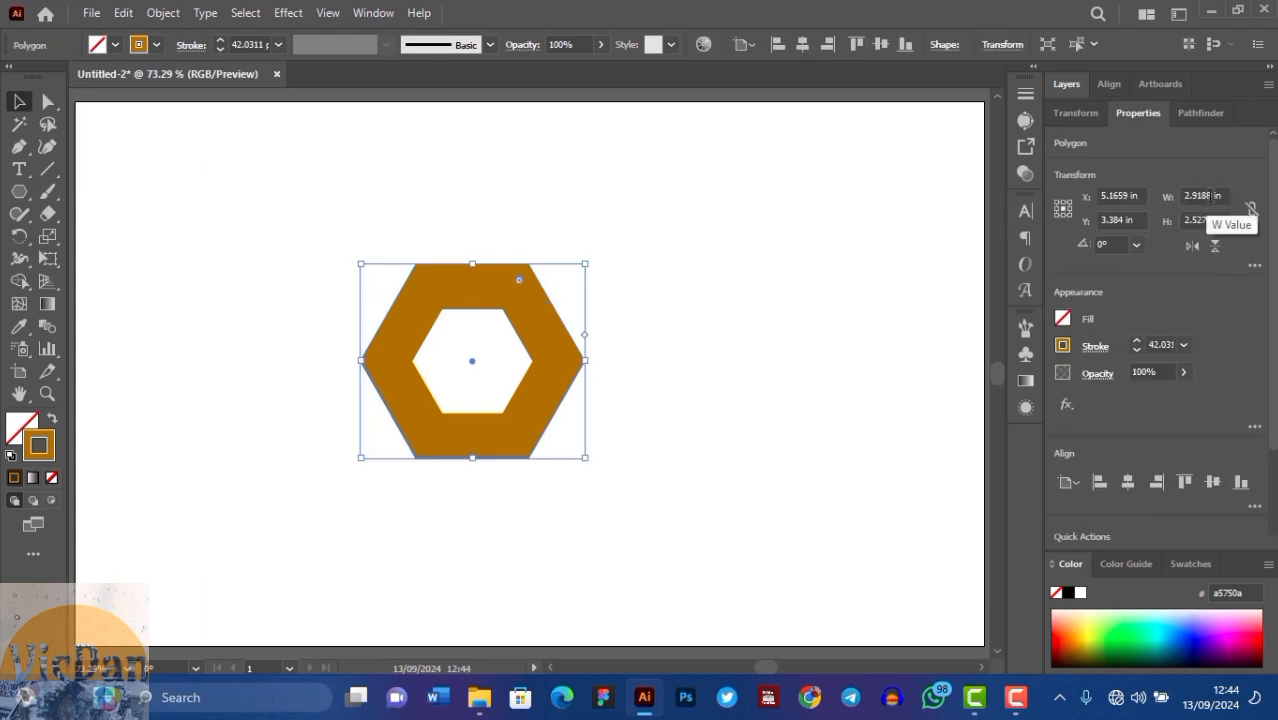
click(1213, 196)
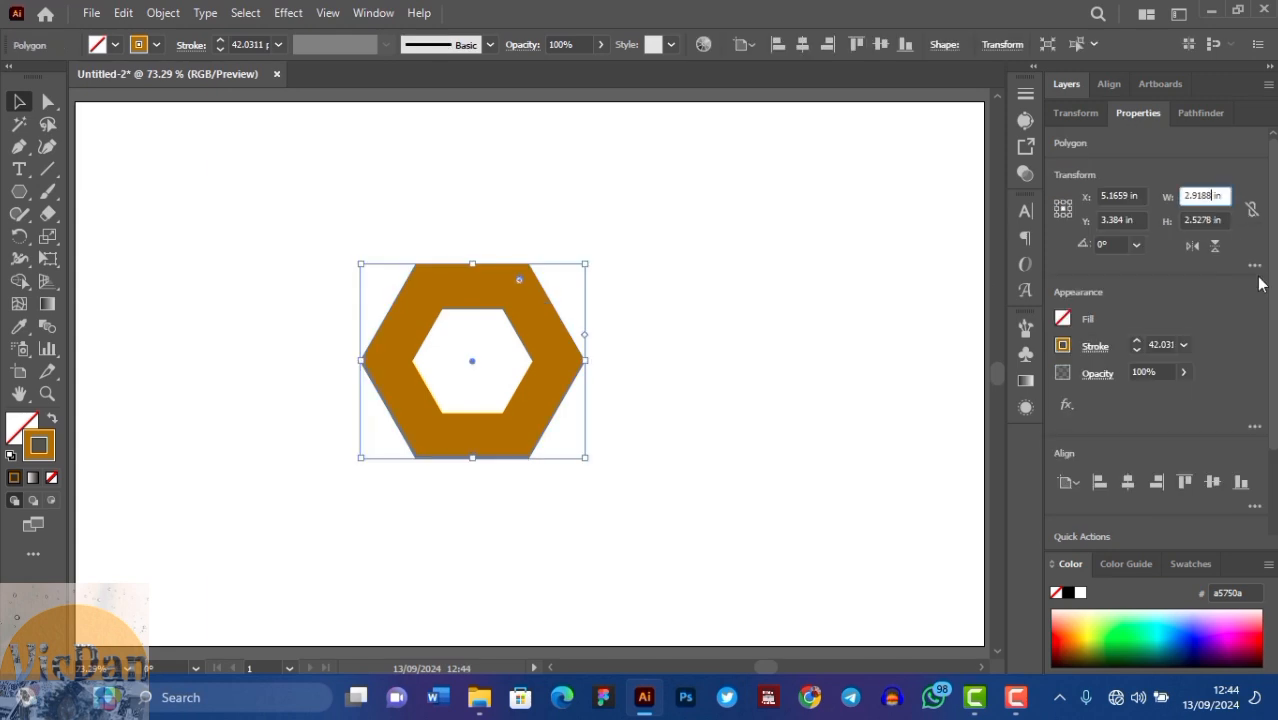
key(BackSpace)
key(BackSpace)
key(BackSpace)
key(BackSpace)
text(1875)
key(Tab)
key(BackSpace)
key(BackSpace)
key(BackSpace)
key(BackSpace)
key(BackSpace)
key(BackSpace)
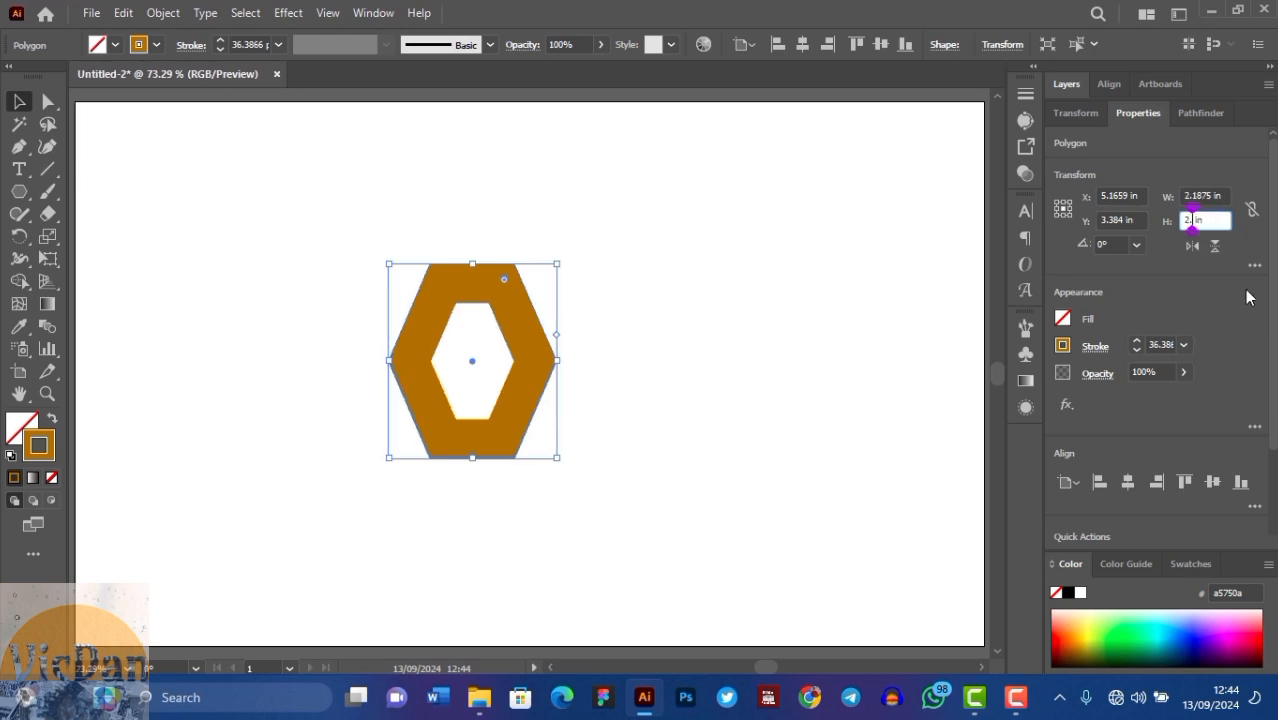
text(1.8907)
key(Return)
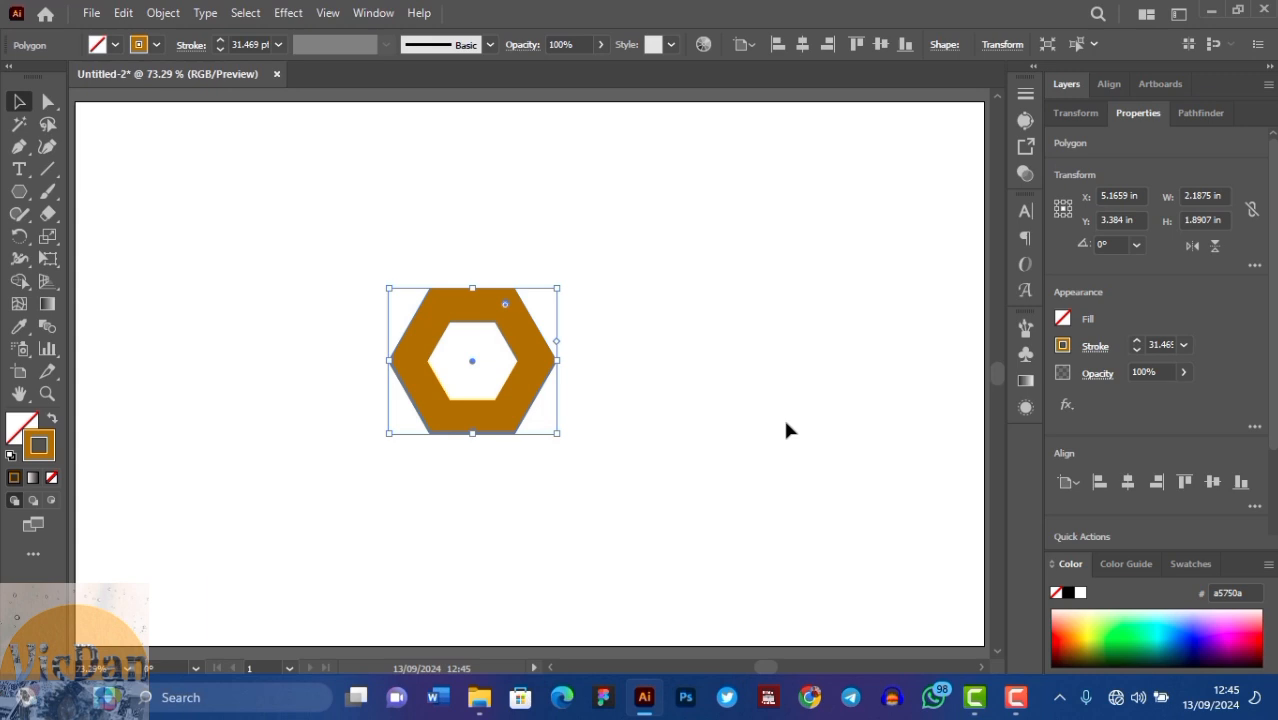
Set the resized hexagon's stroke weight to 33 pt.
key(ctrl+equal)
key(ctrl+equal)
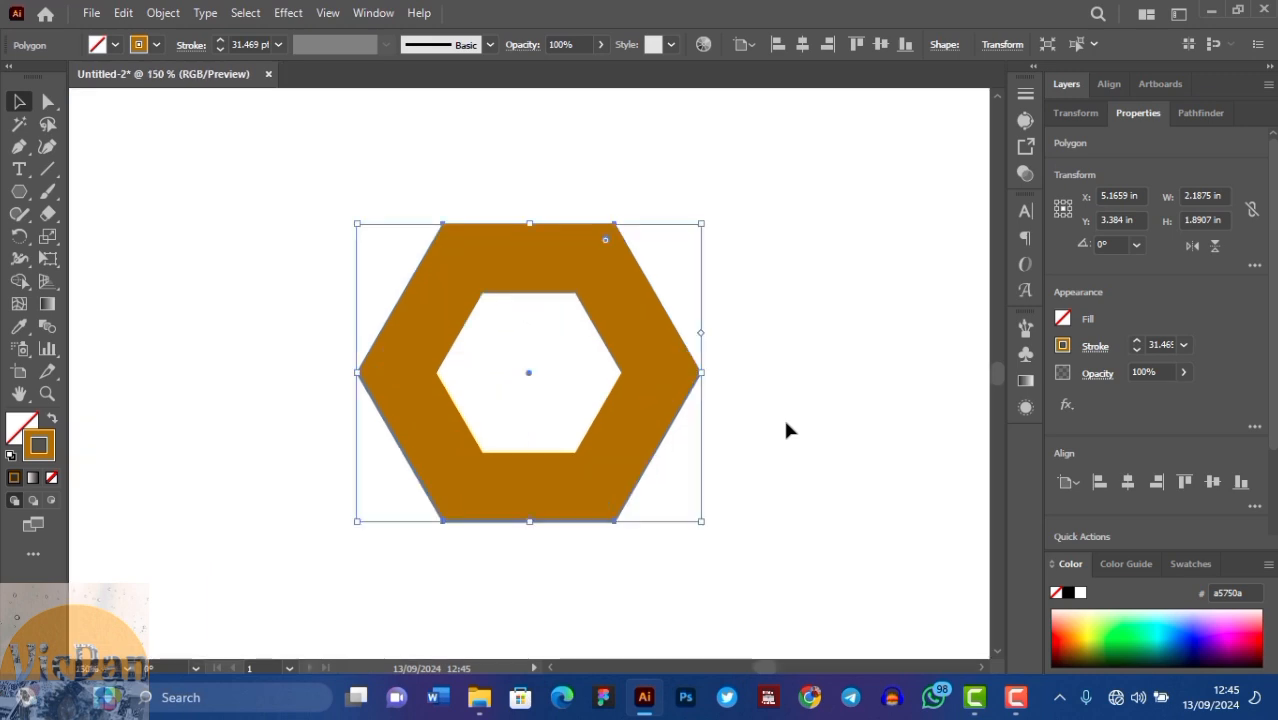
click(278, 44)
click(303, 436)
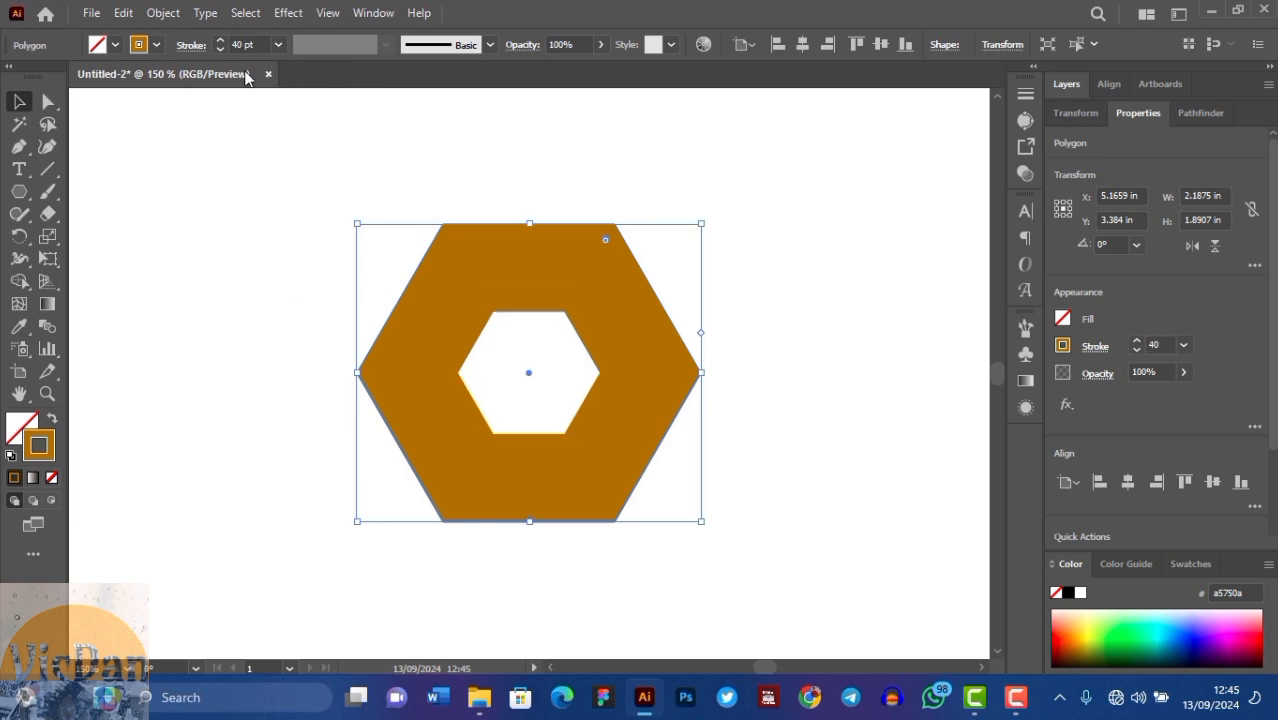
text(33)
key(Return)
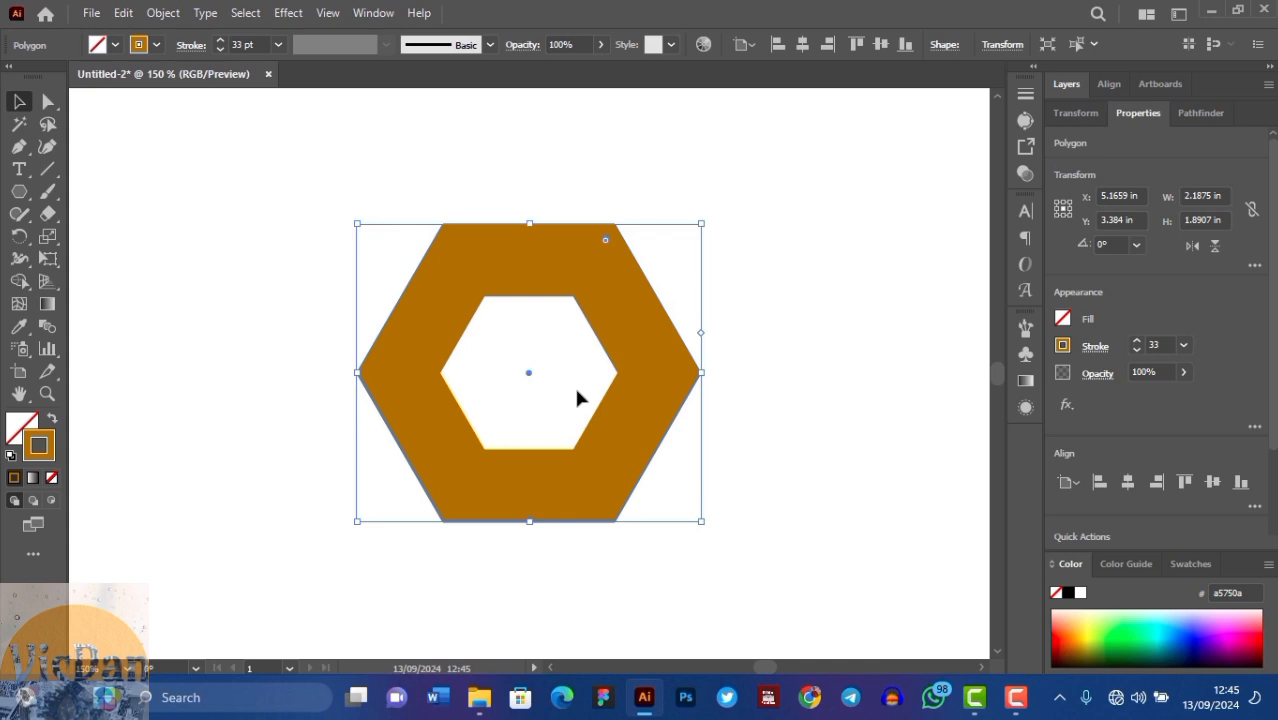
Draw a vertical line about 1.89 in long from the hexagon's upper-left corner to its lower-left corner with a 1 pt stroke.
click(45, 177)
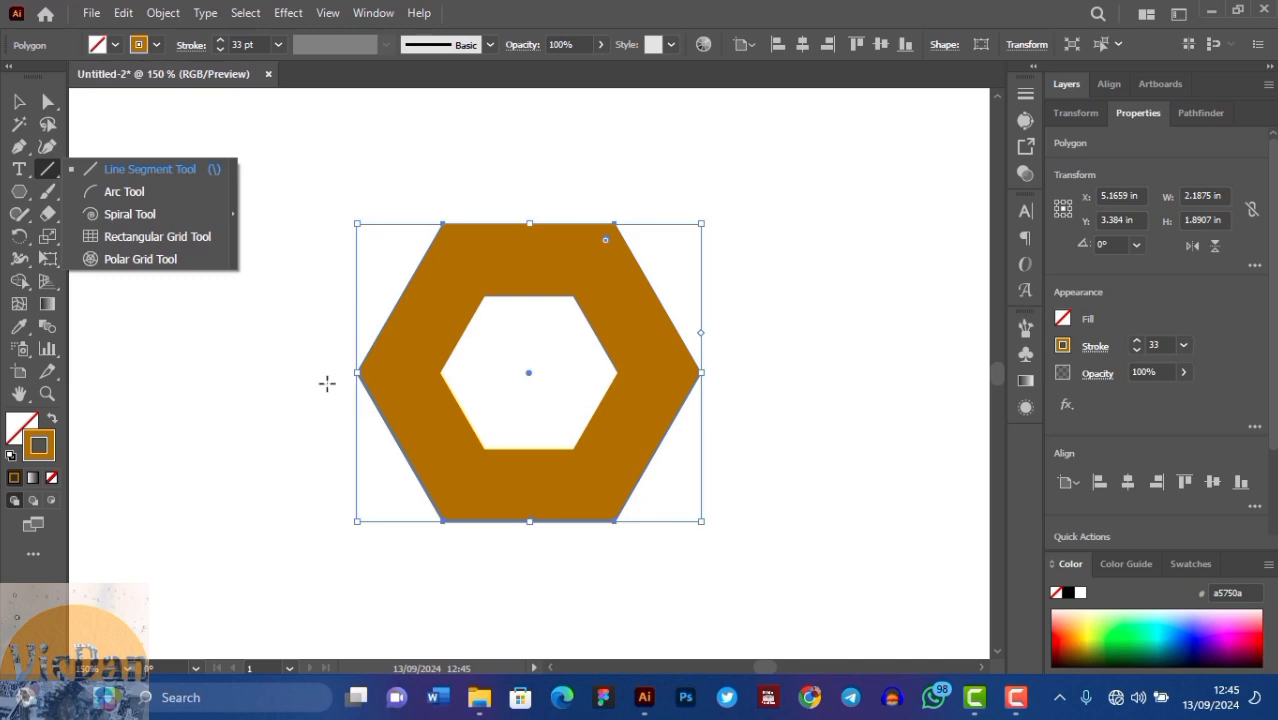
click(186, 175)
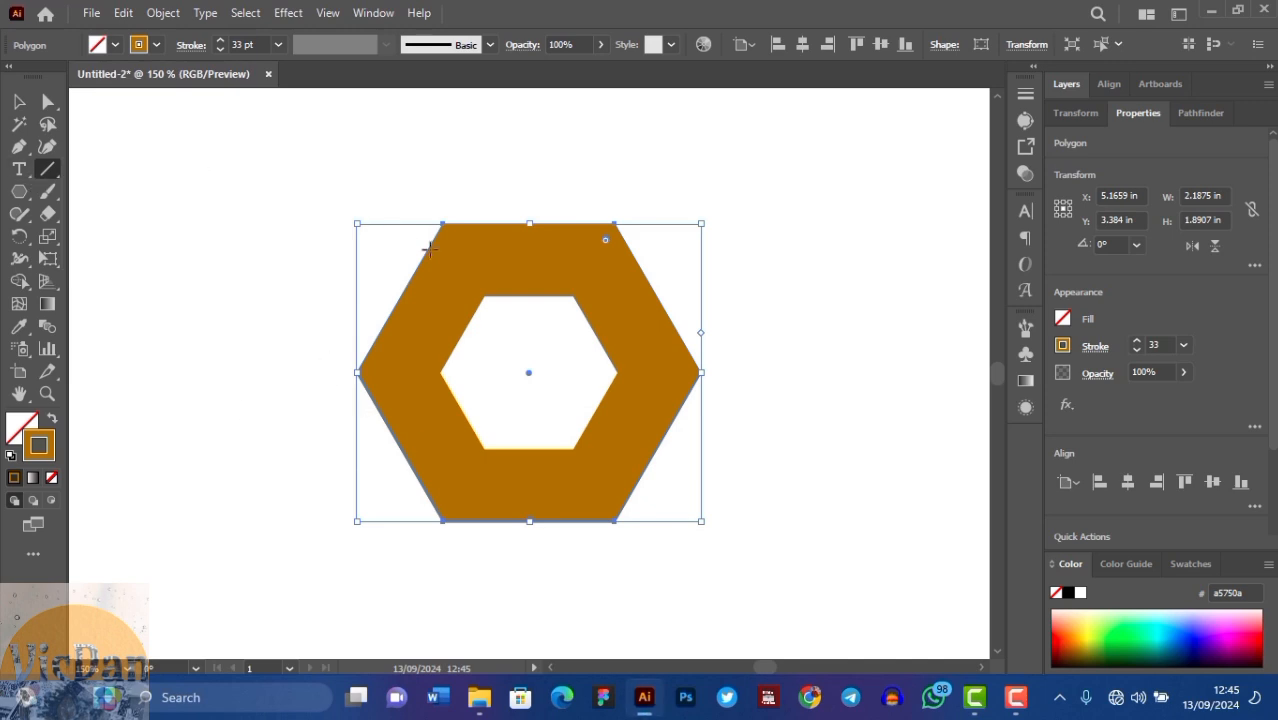
drag(442, 224, 442, 521)
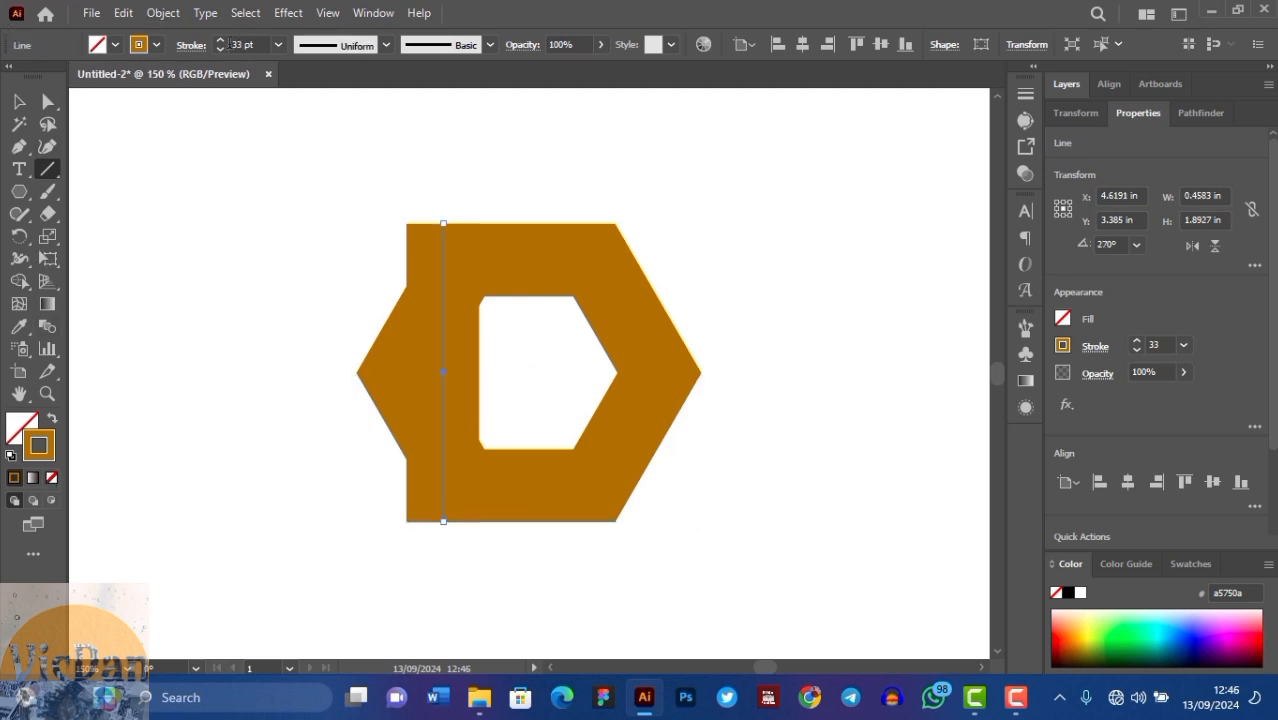
click(278, 44)
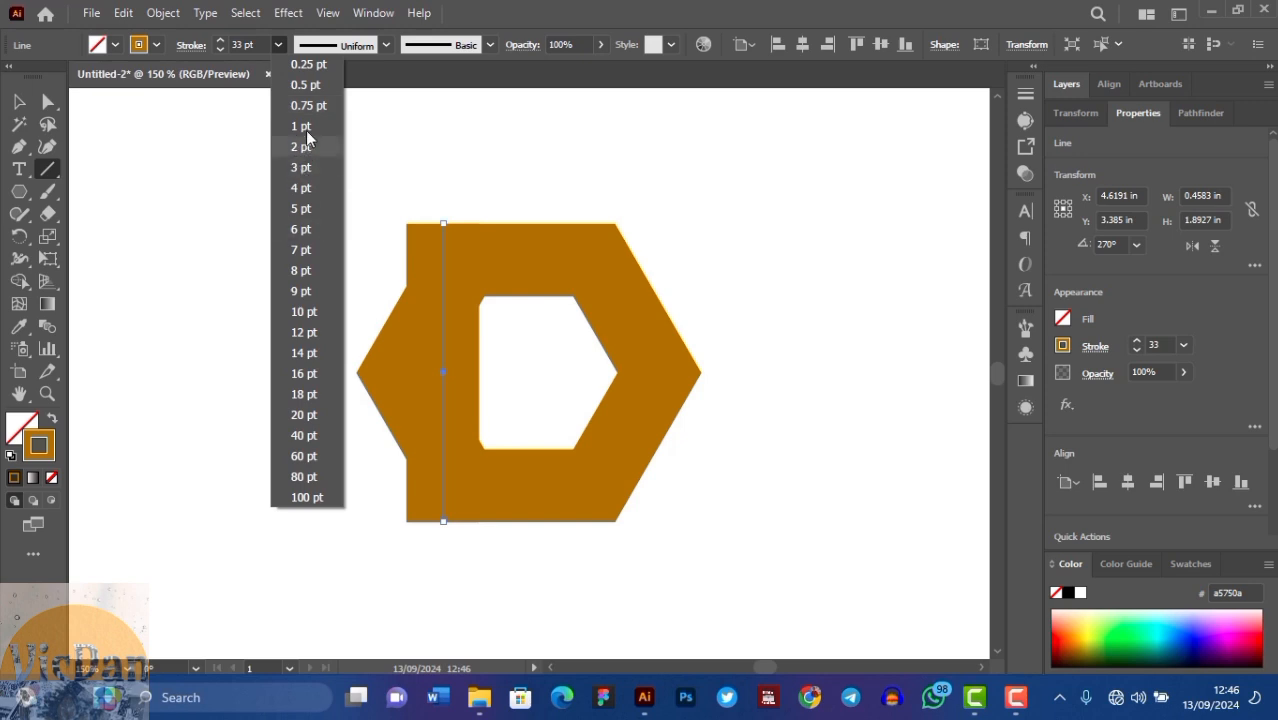
click(300, 131)
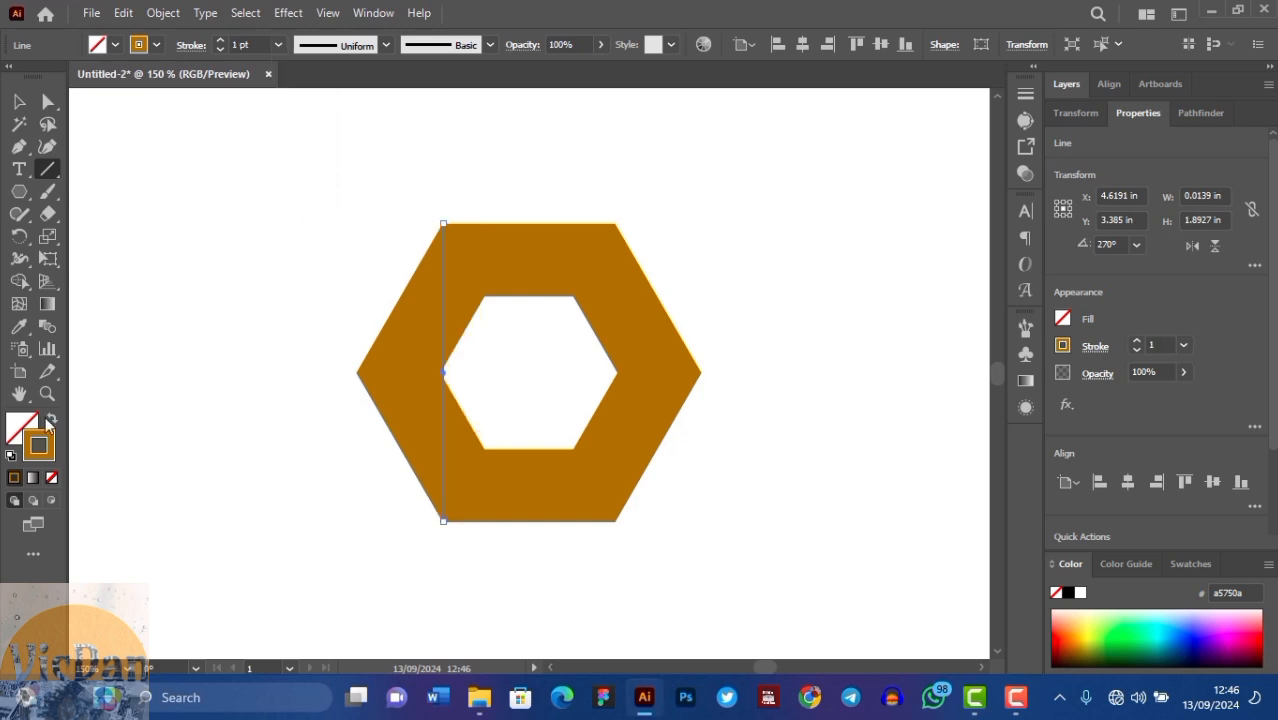
Give the vertical line through the hexagon's two left-hand corners a white stroke and no fill.
click(18, 330)
click(238, 238)
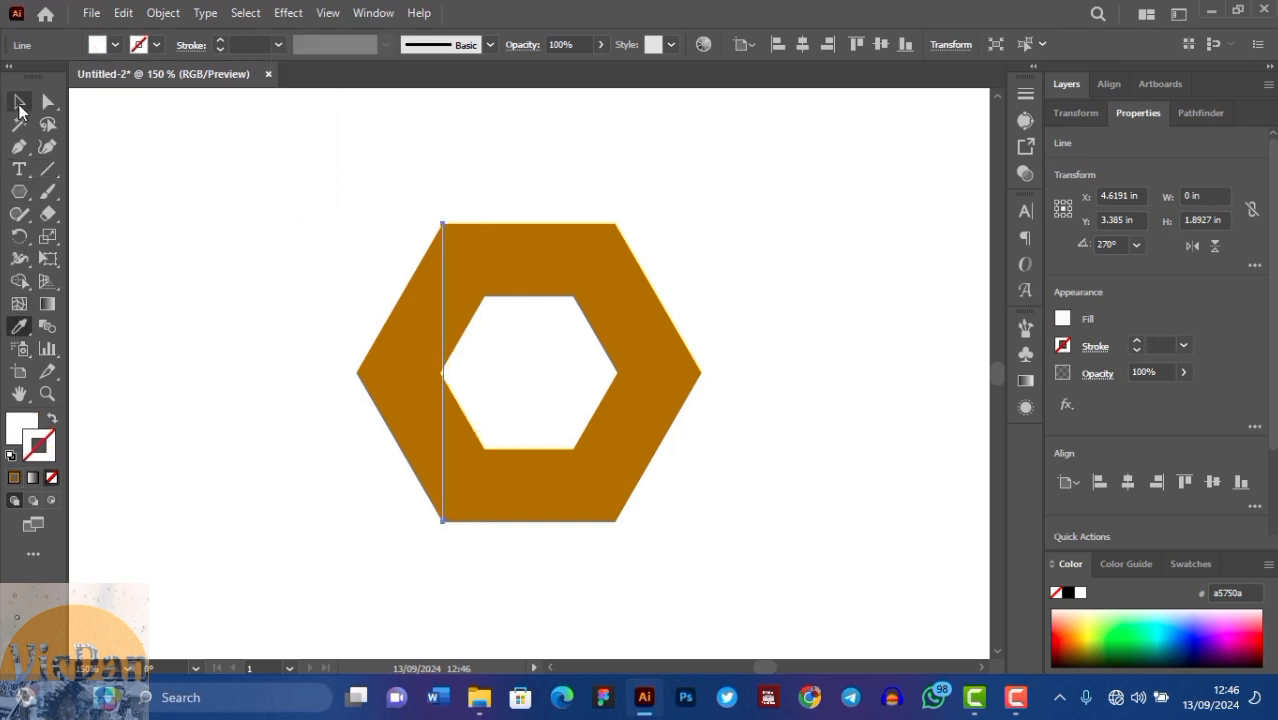
click(18, 104)
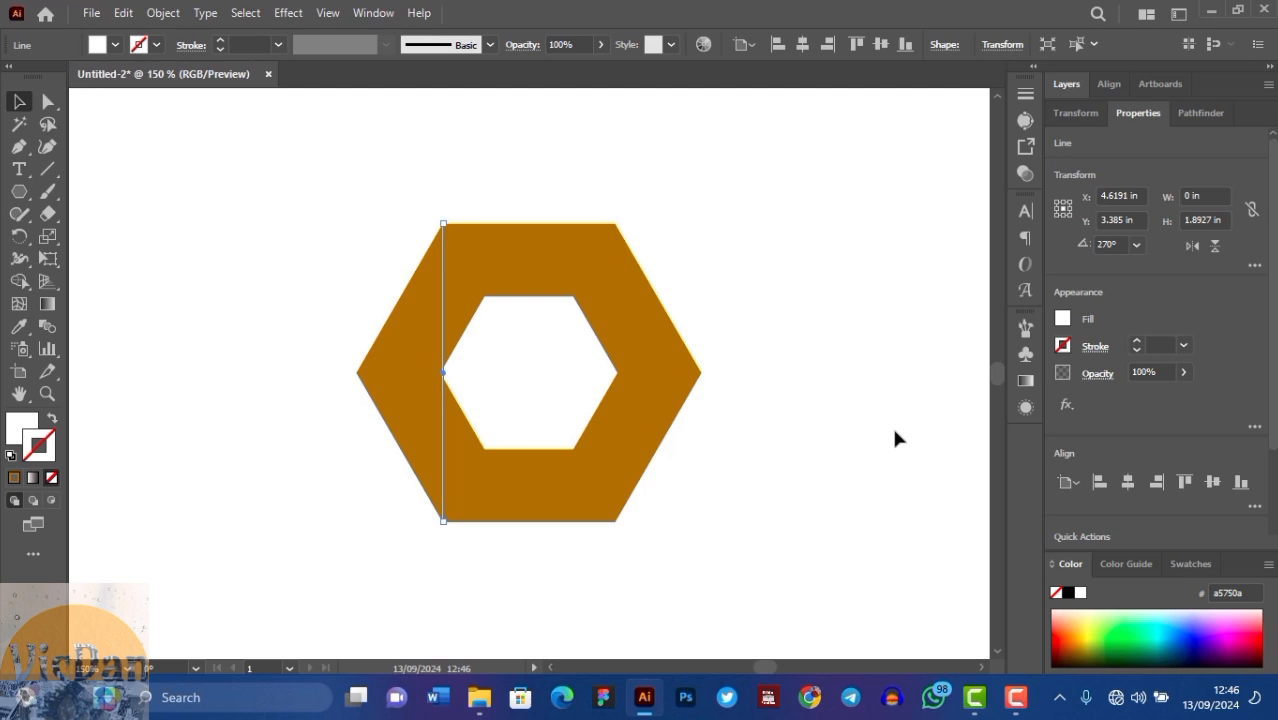
key(ctrl+=)
key(ctrl+=)
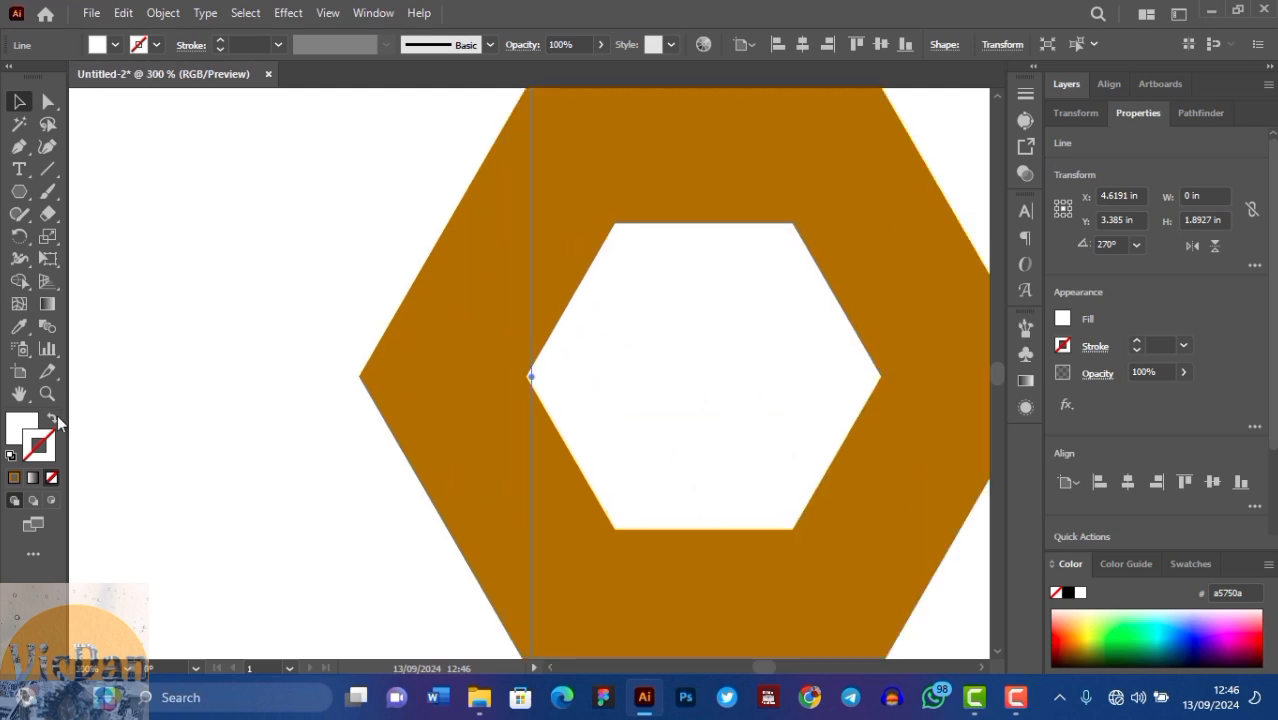
click(54, 420)
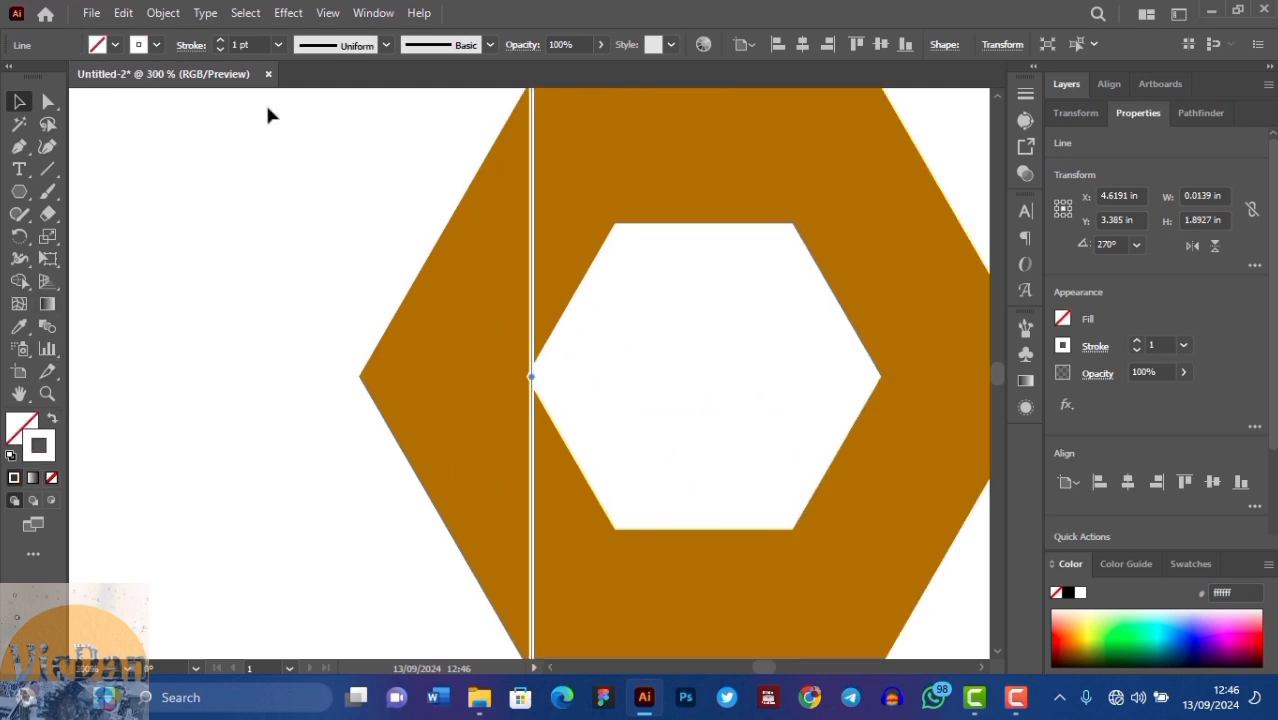
Set the white vertical line's stroke weight to 1.5 pt.
click(233, 44)
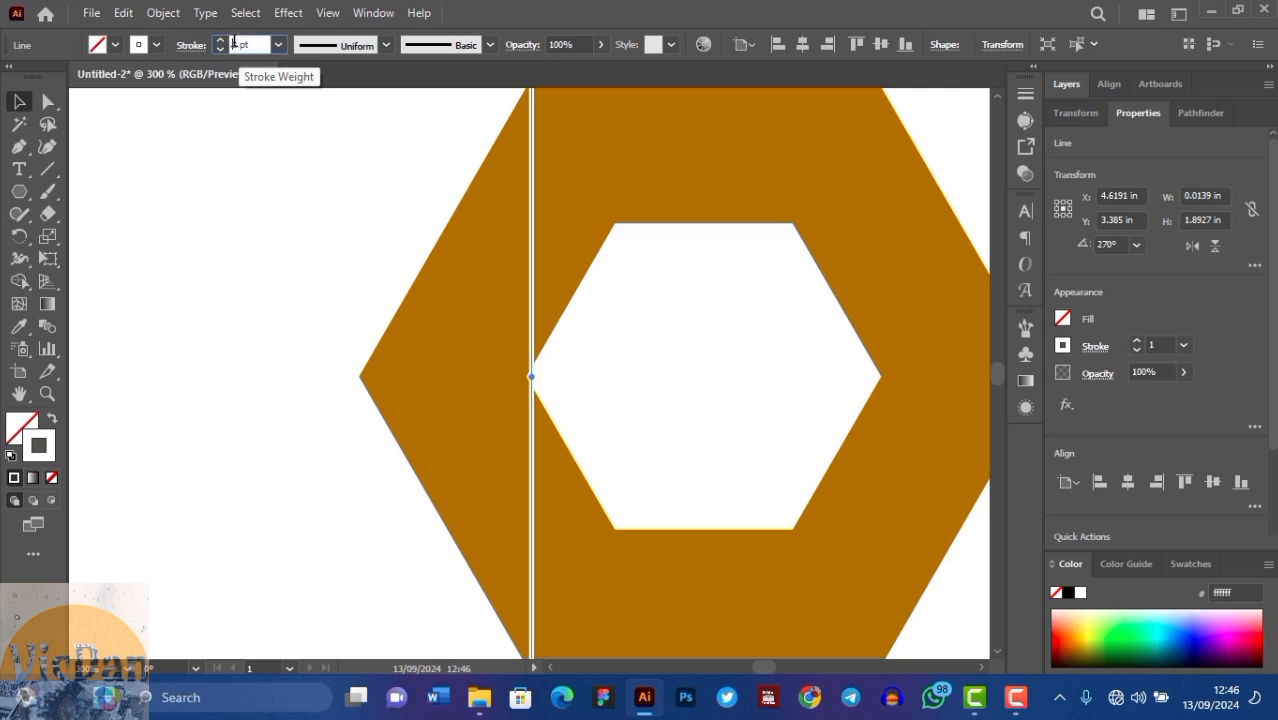
text(1.5)
key(Return)
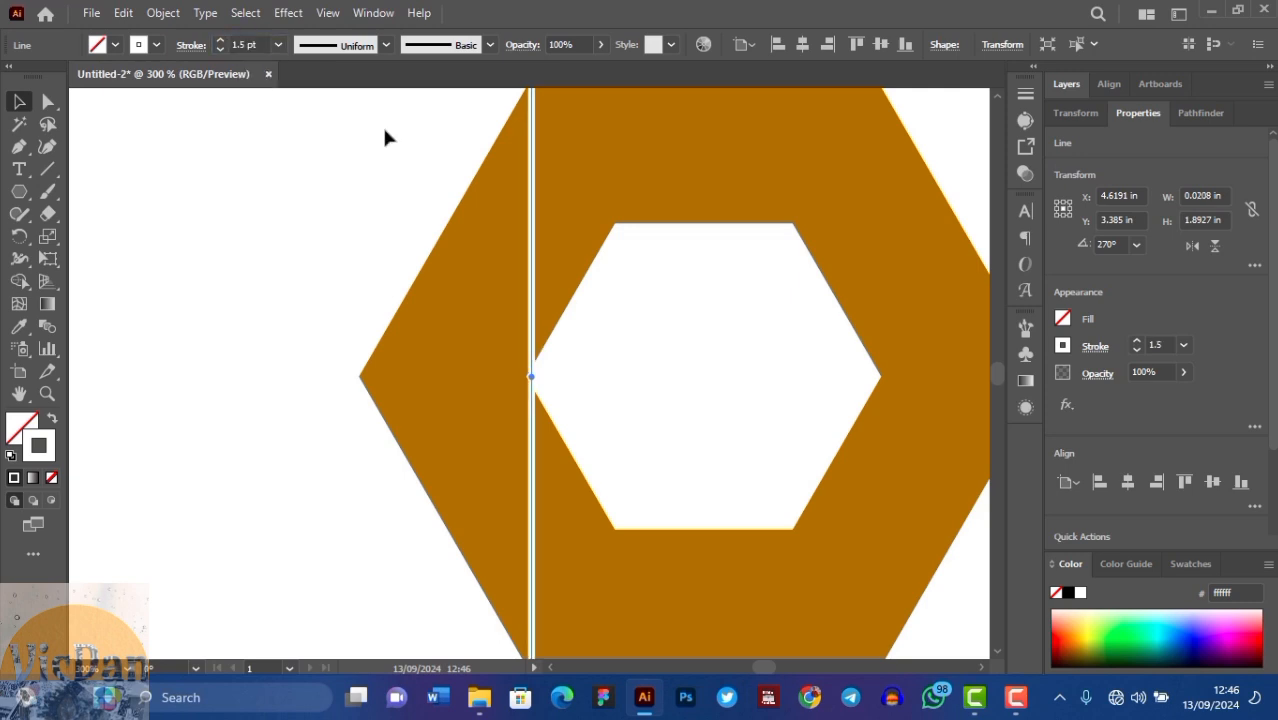
Nudge the white vertical line into line with the hexagon's corners and lengthen it to reach the upper corner.
scroll(419, 454, up, 2)
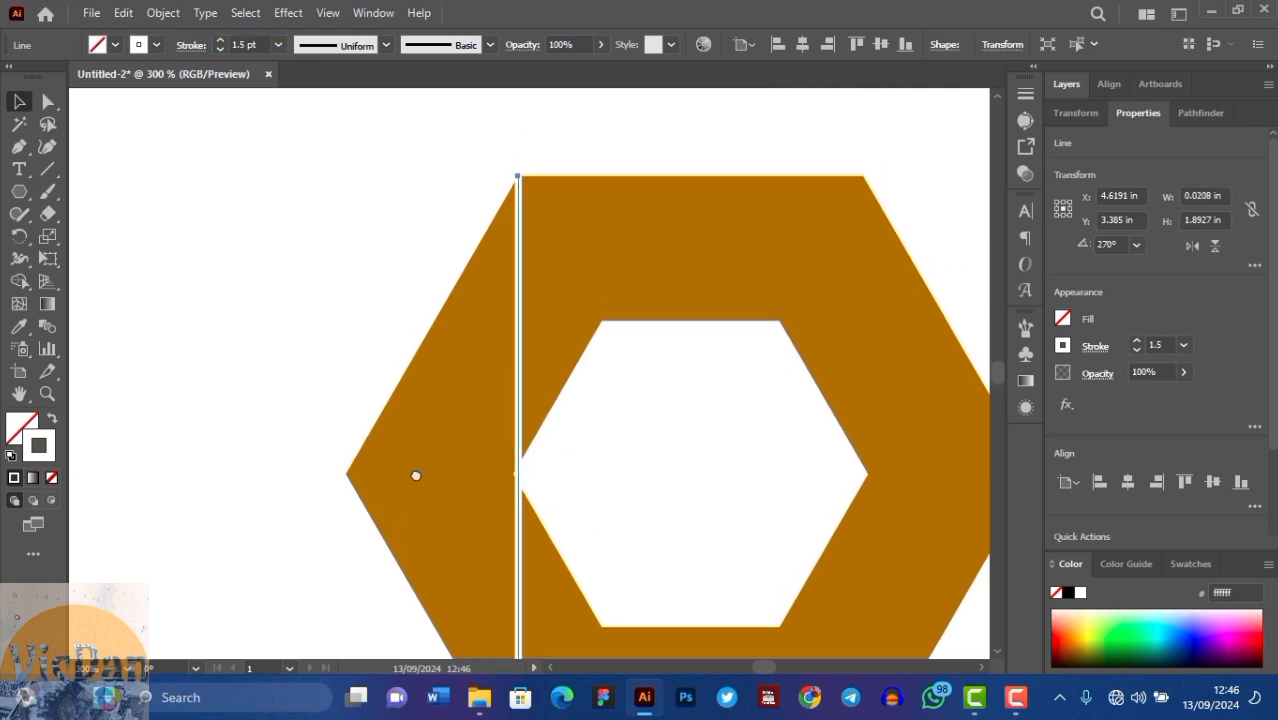
scroll(392, 372, down, 3)
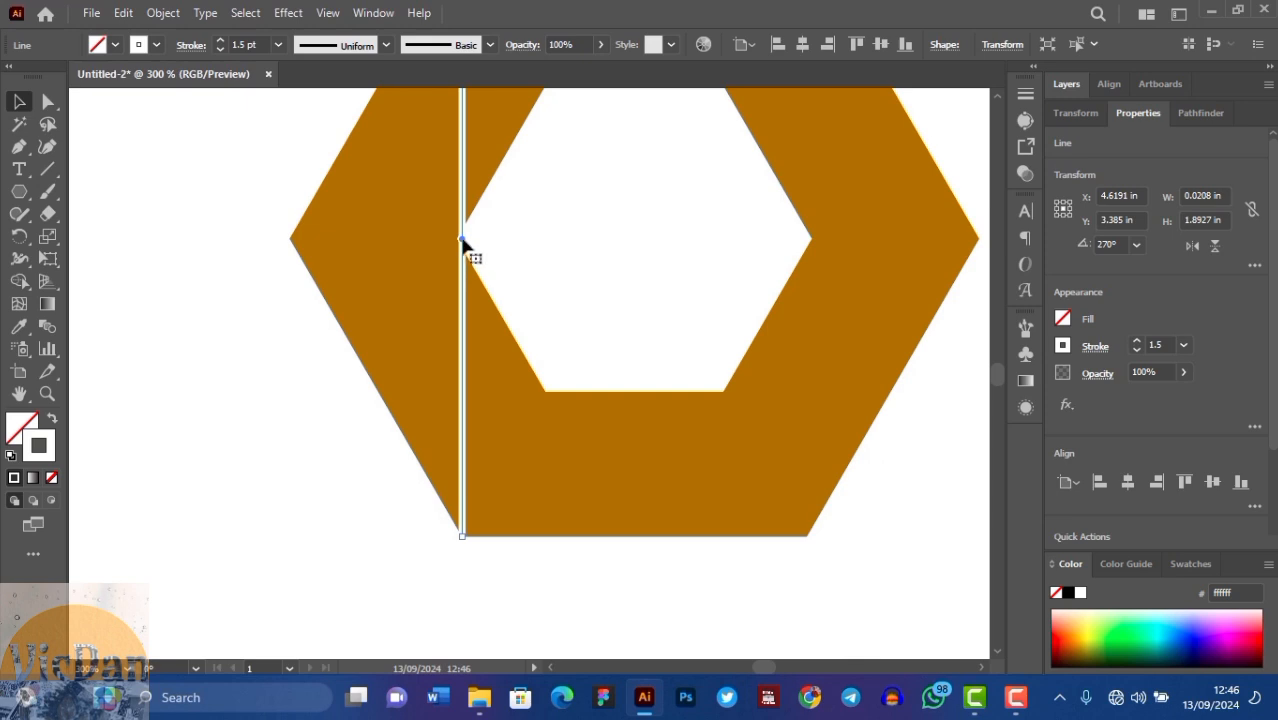
scroll(462, 245, down, 4)
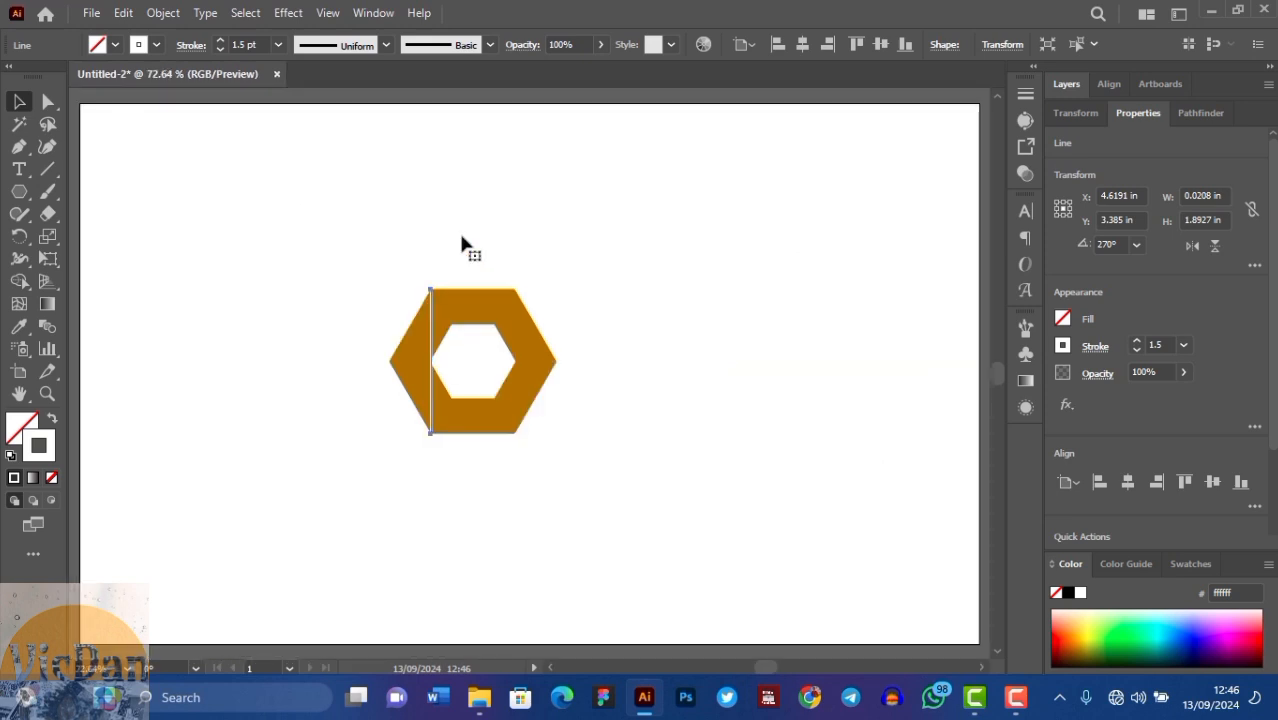
scroll(462, 245, up, 5)
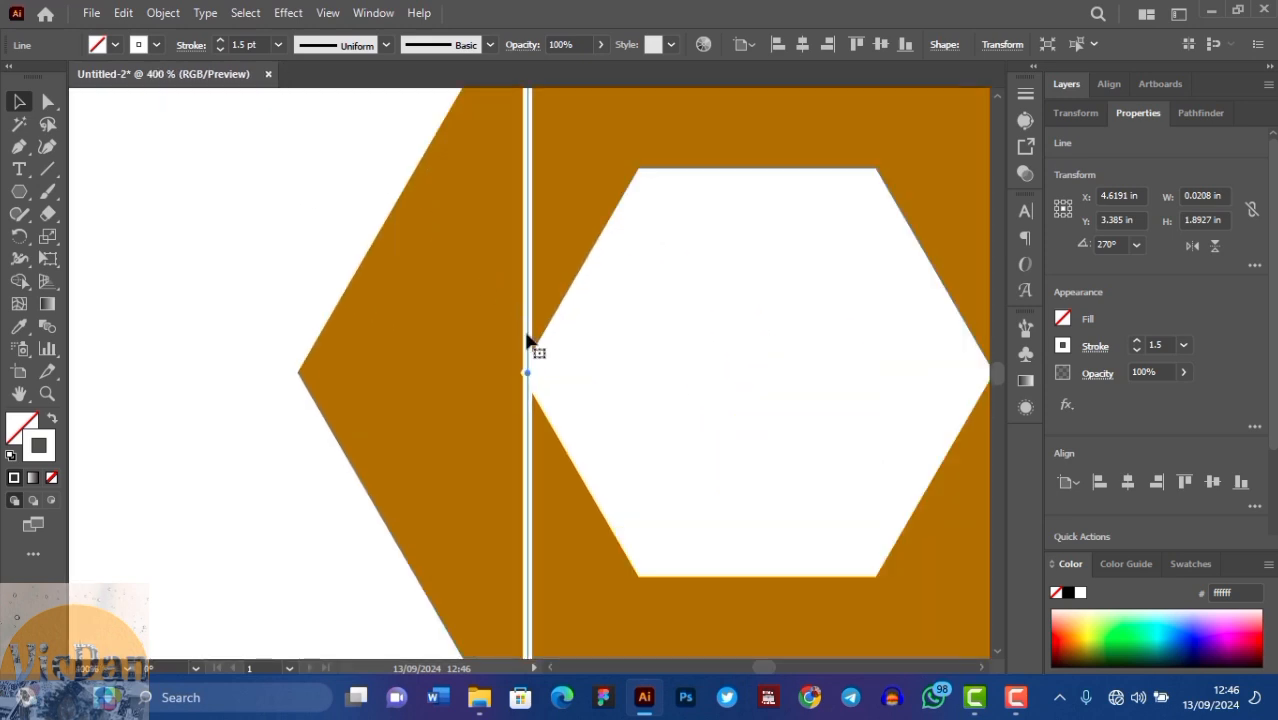
drag(528, 342, 527, 345)
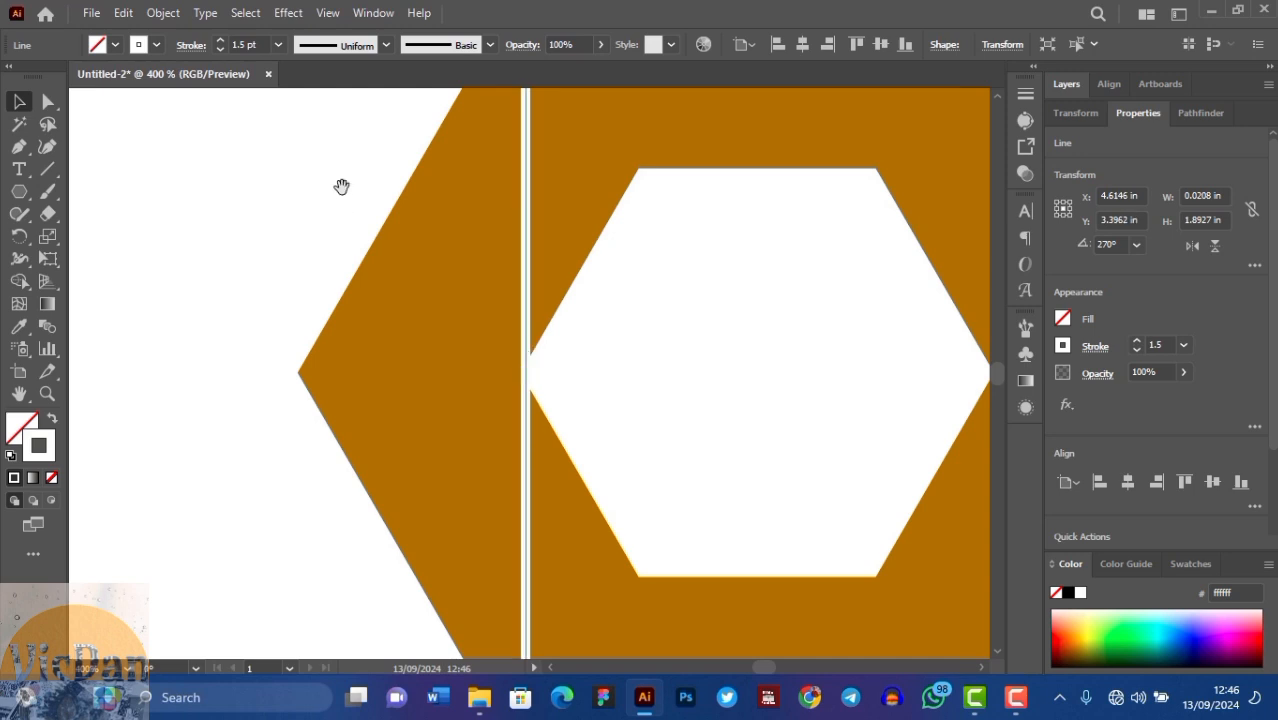
drag(341, 186, 353, 451)
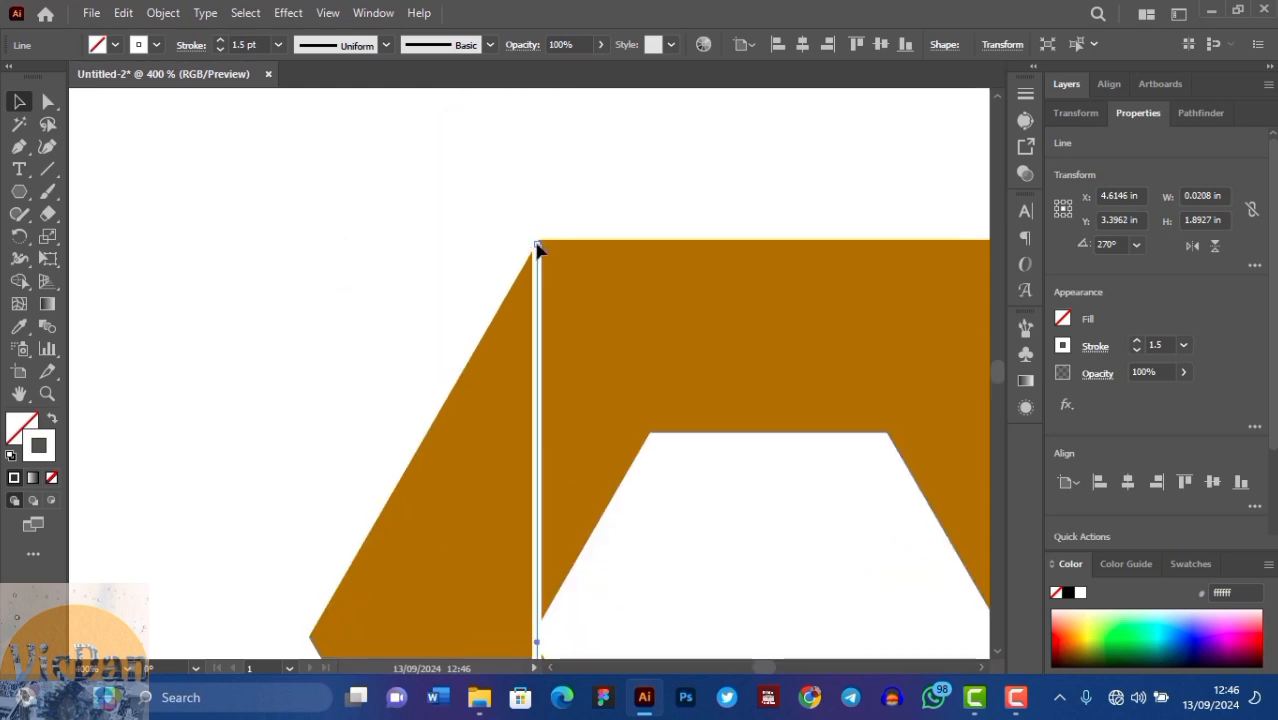
drag(537, 244, 537, 240)
click(505, 523)
drag(510, 525, 475, 159)
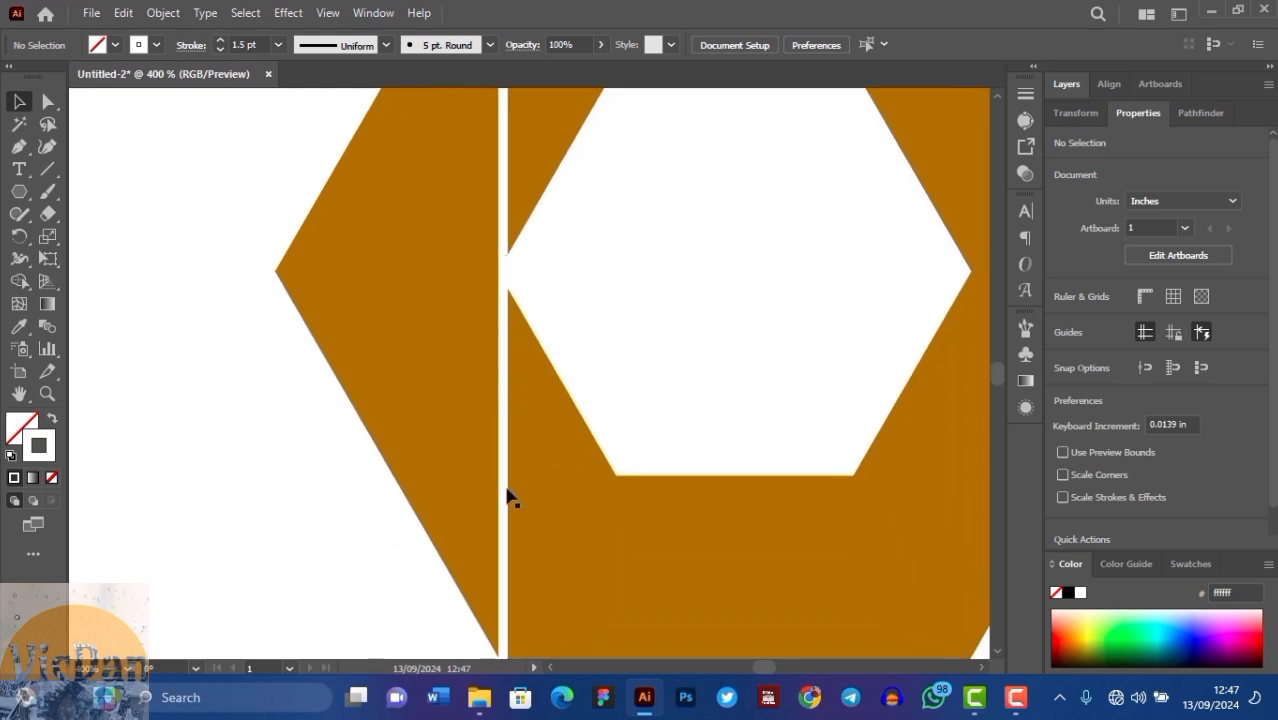
scroll(507, 497, down, 5)
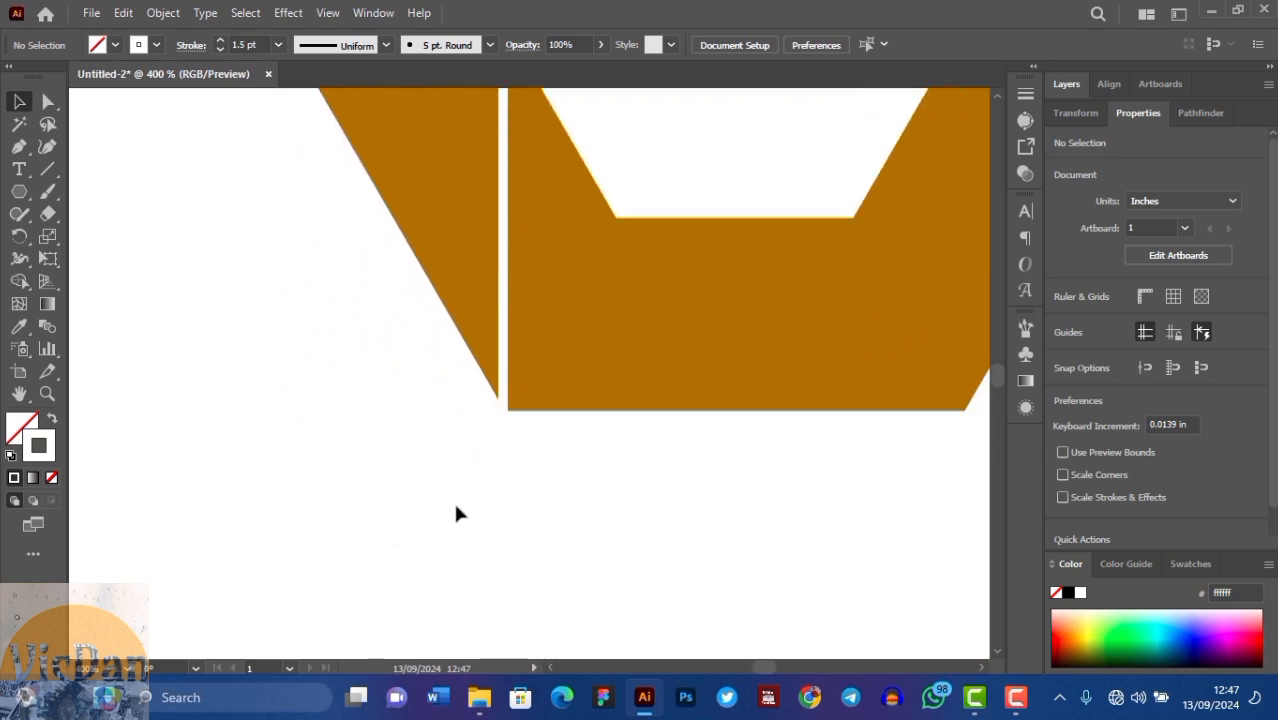
key(ctrl+0)
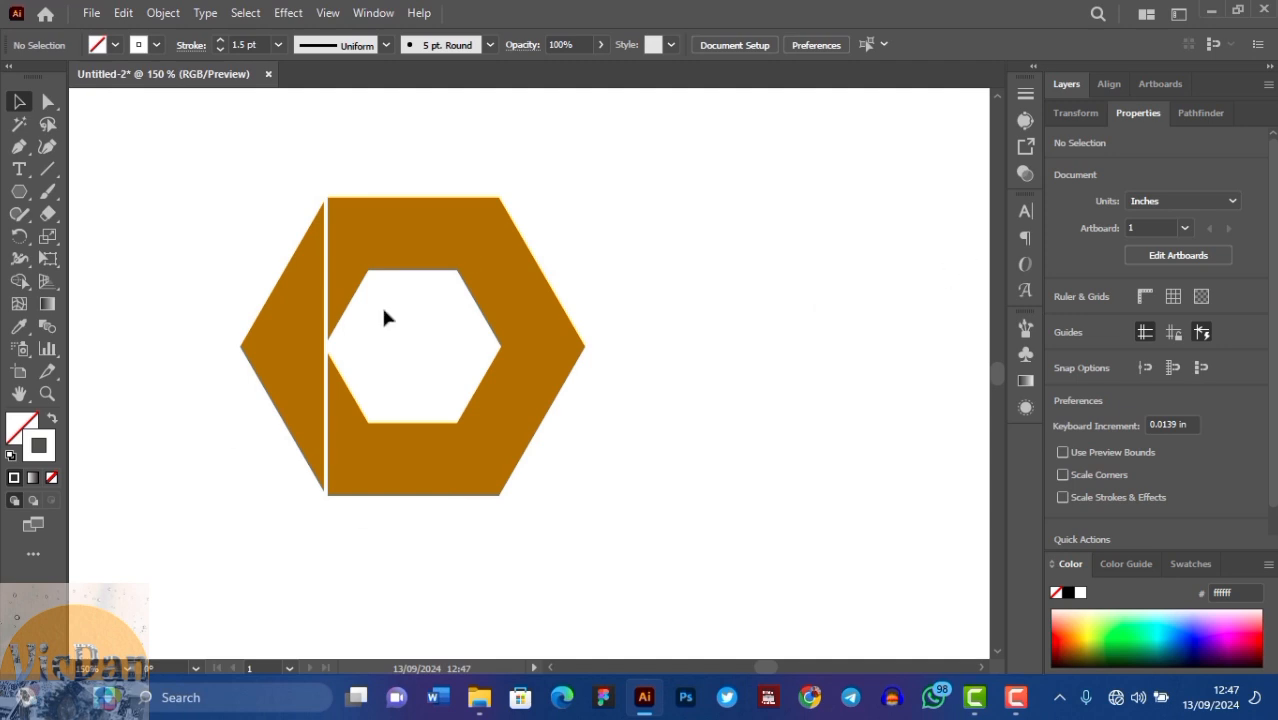
Copy the white vertical line onto the hexagon's two right-hand corners and add a diagonal copy from the lower-left to the upper-right corner.
drag(328, 266, 499, 277)
click(736, 303)
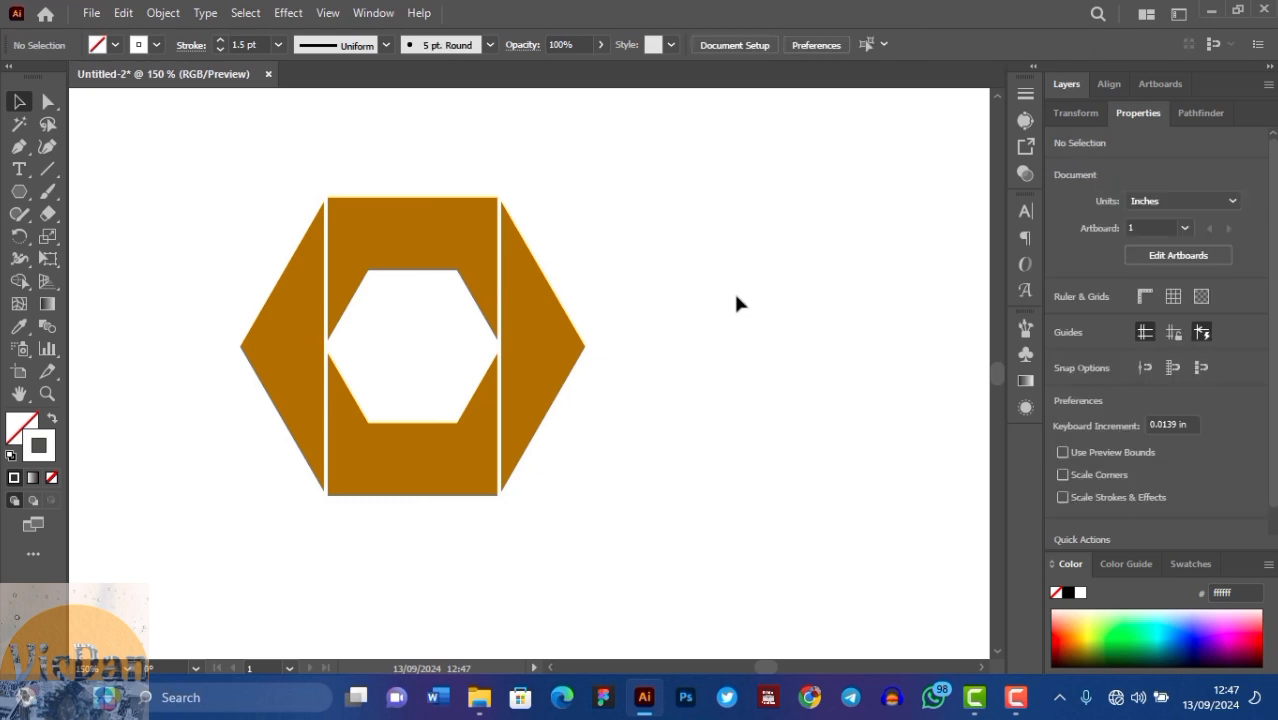
click(499, 251)
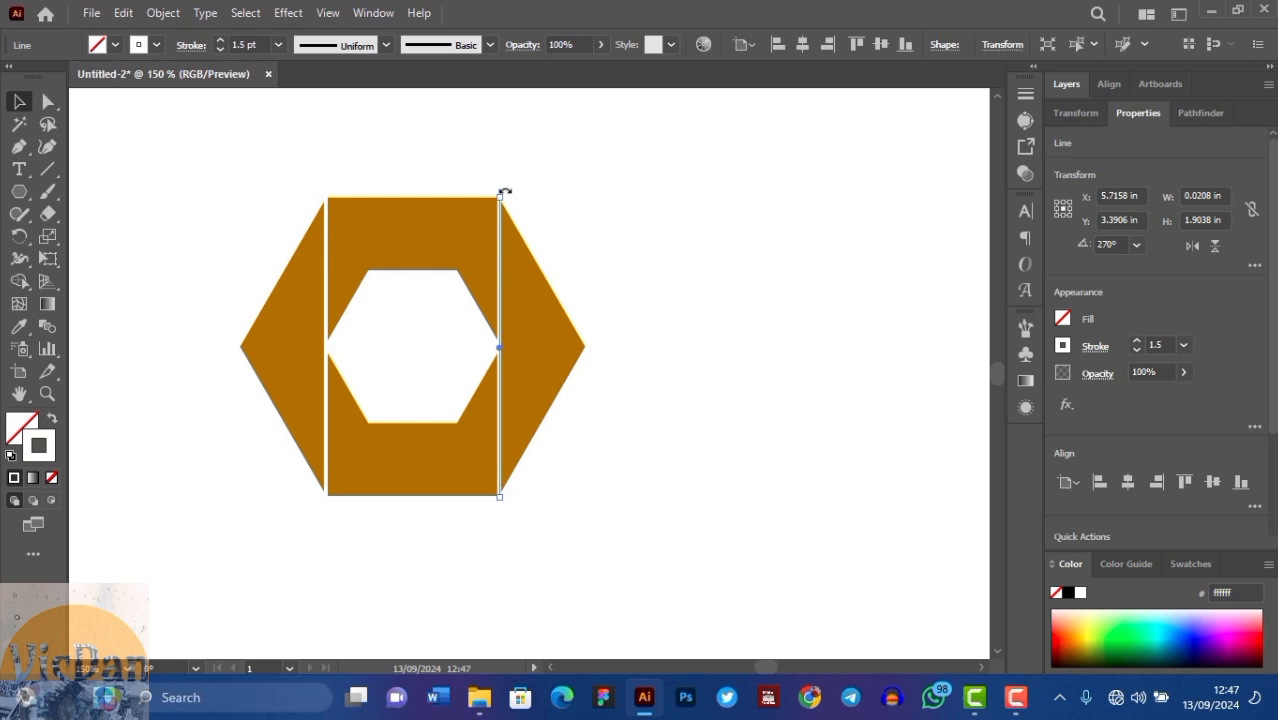
mouse_move(502, 196)
mouse_down()
mouse_move(522, 199)
mouse_move(548, 311)
mouse_move(508, 180)
mouse_up()
drag(462, 251, 323, 497)
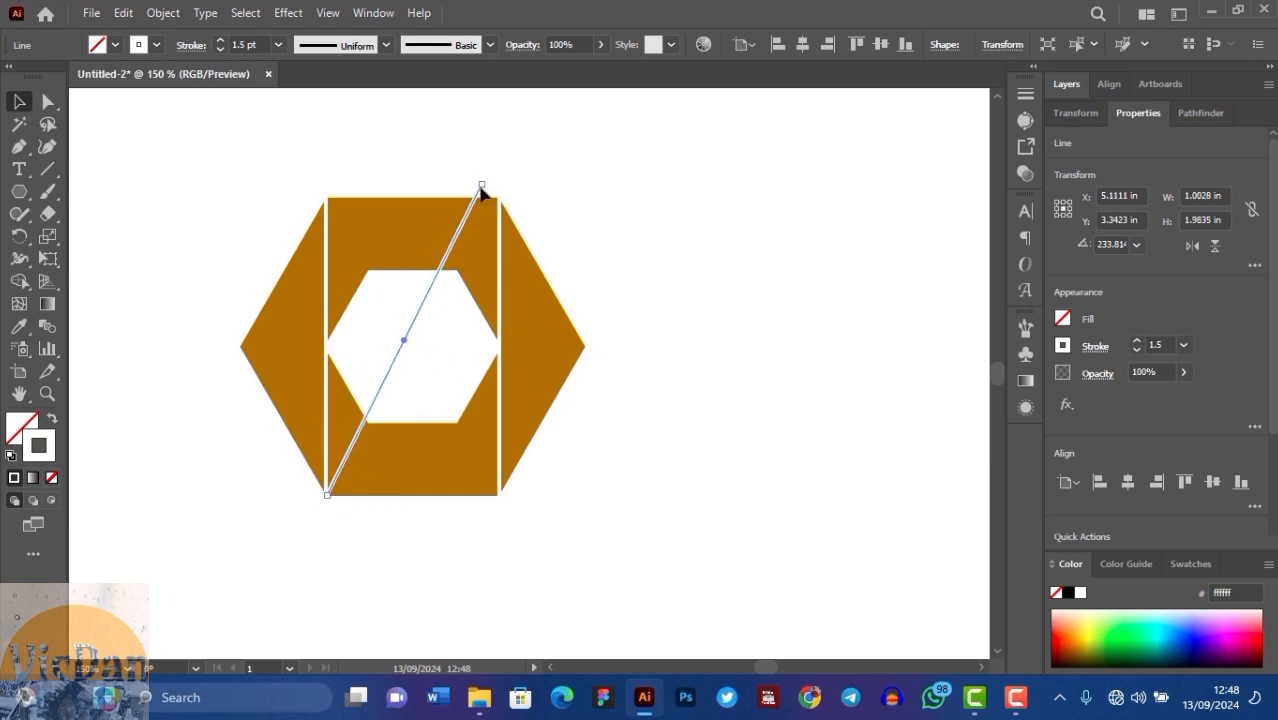
drag(485, 191, 498, 203)
click(667, 281)
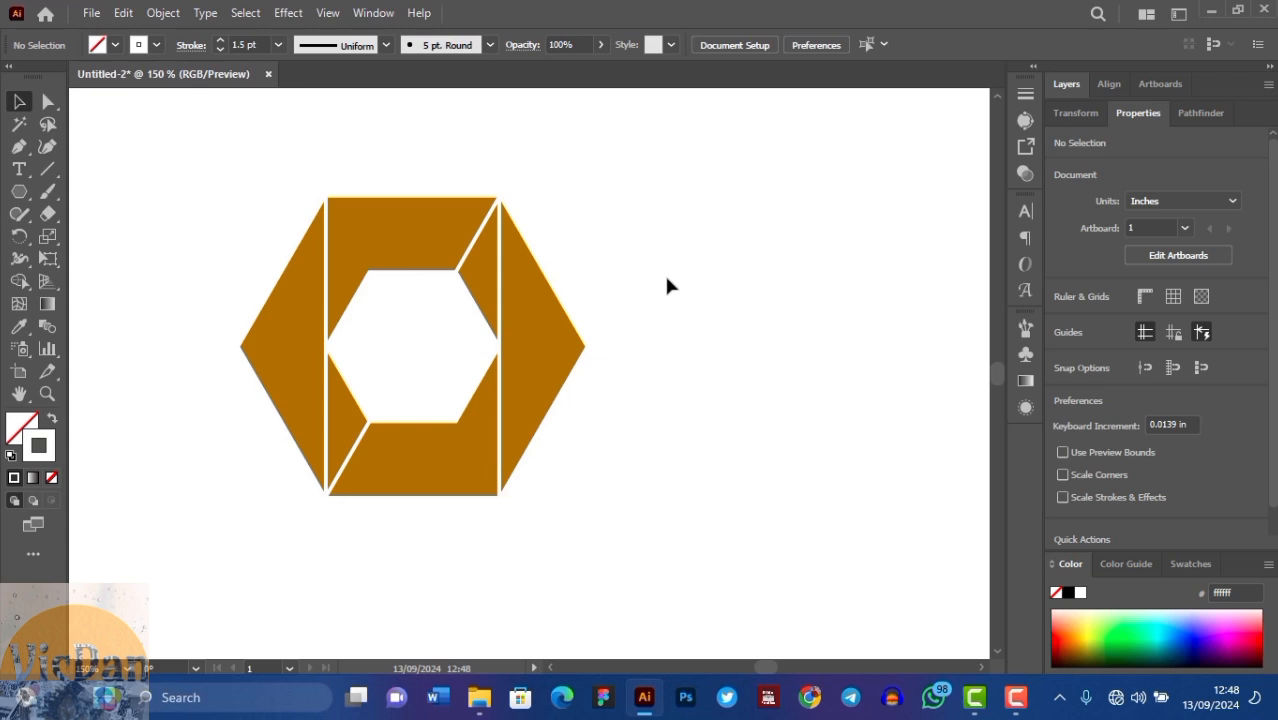
Add a rotated copy of the diagonal line running from the hexagon's upper-left to its lower-right corner.
key(ctrl+z)
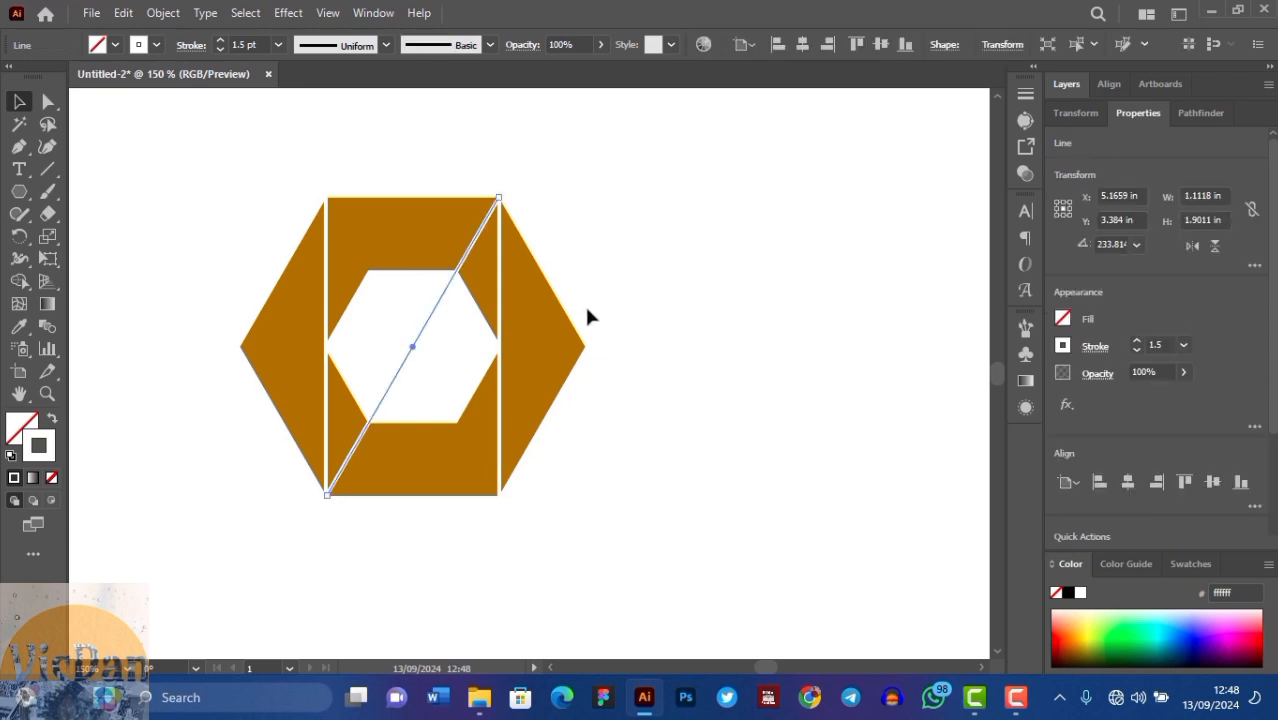
drag(507, 193, 294, 194)
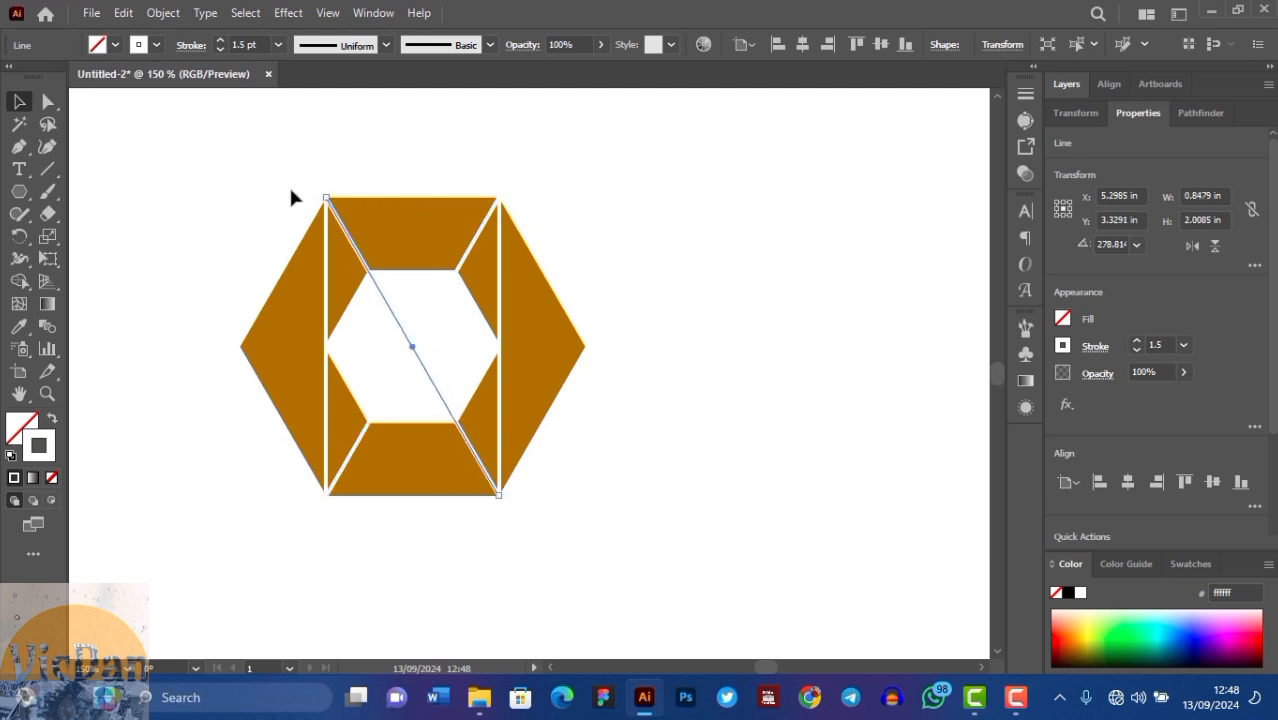
click(722, 363)
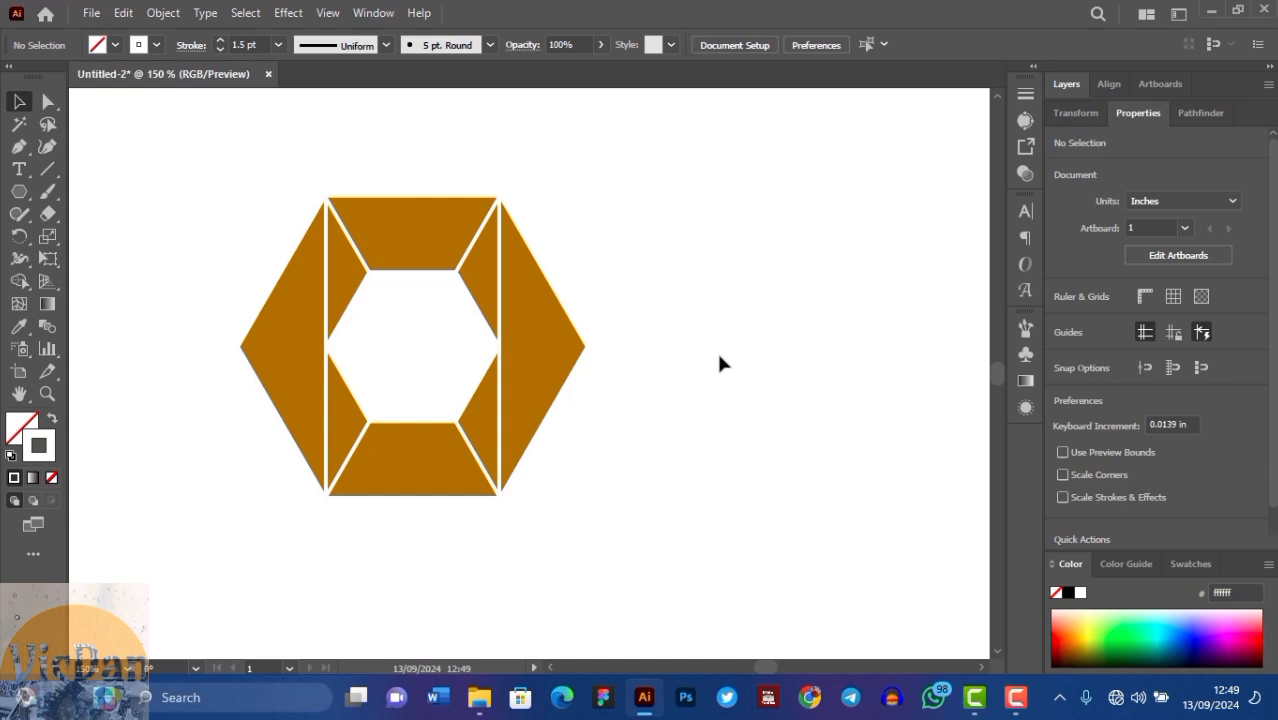
Add a horizontal copy of the white line through the hexagon's centre and stretch it to the far left and right corners.
key(ctrl+plus)
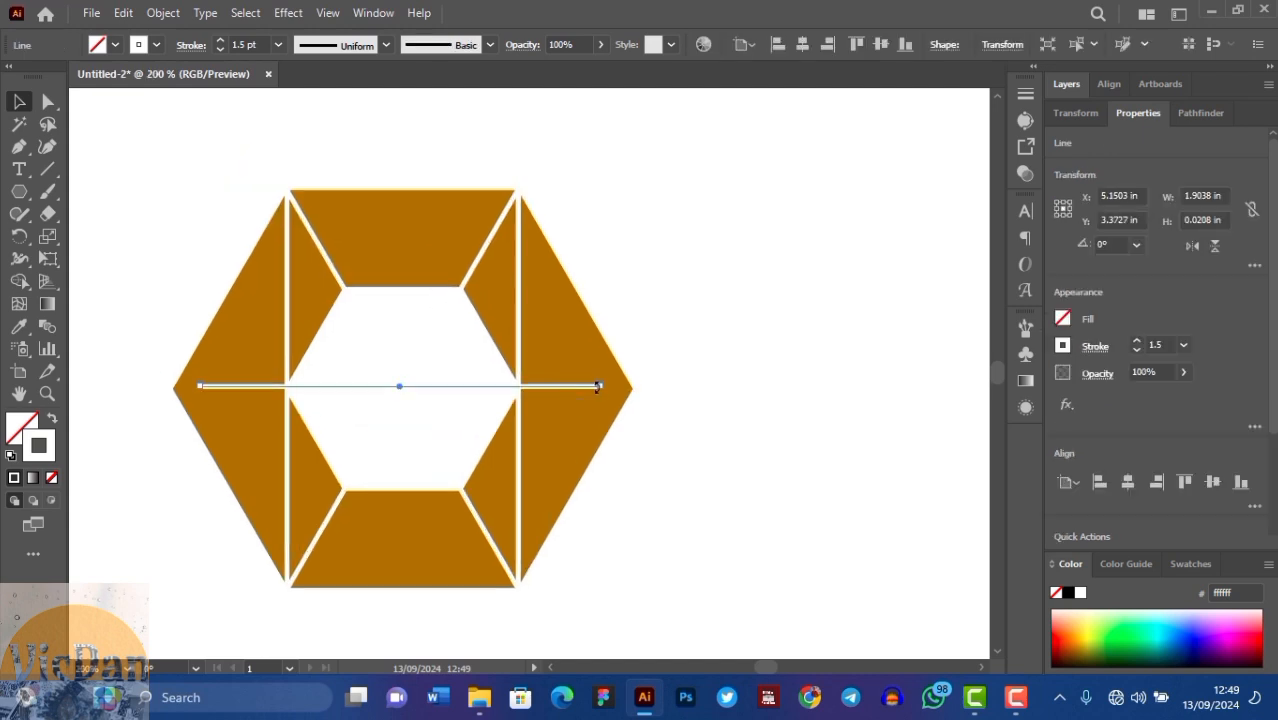
drag(600, 387, 632, 388)
drag(199, 387, 174, 388)
key(ctrl+plus)
key(ctrl+plus)
key(ctrl+minus)
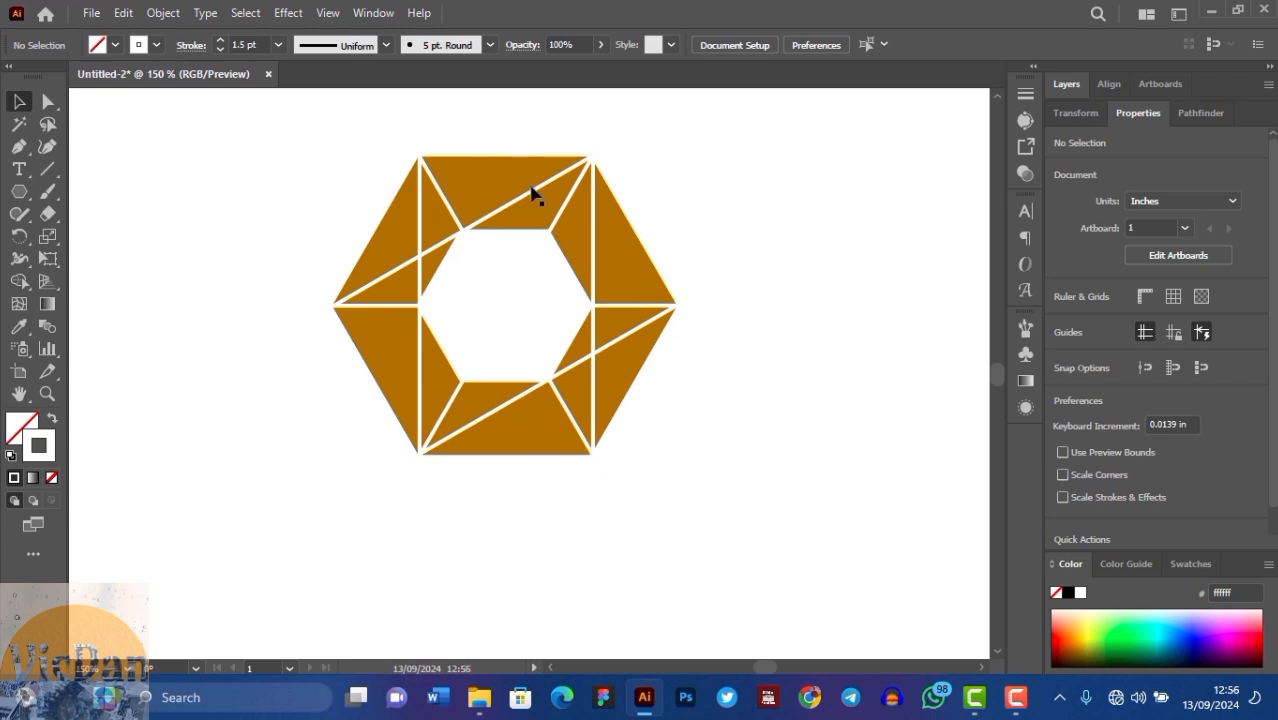
Add a copy of the slanted white line running from the hexagon's far left corner to its lower-right corner.
drag(536, 194, 590, 455)
scroll(645, 482, up, 3)
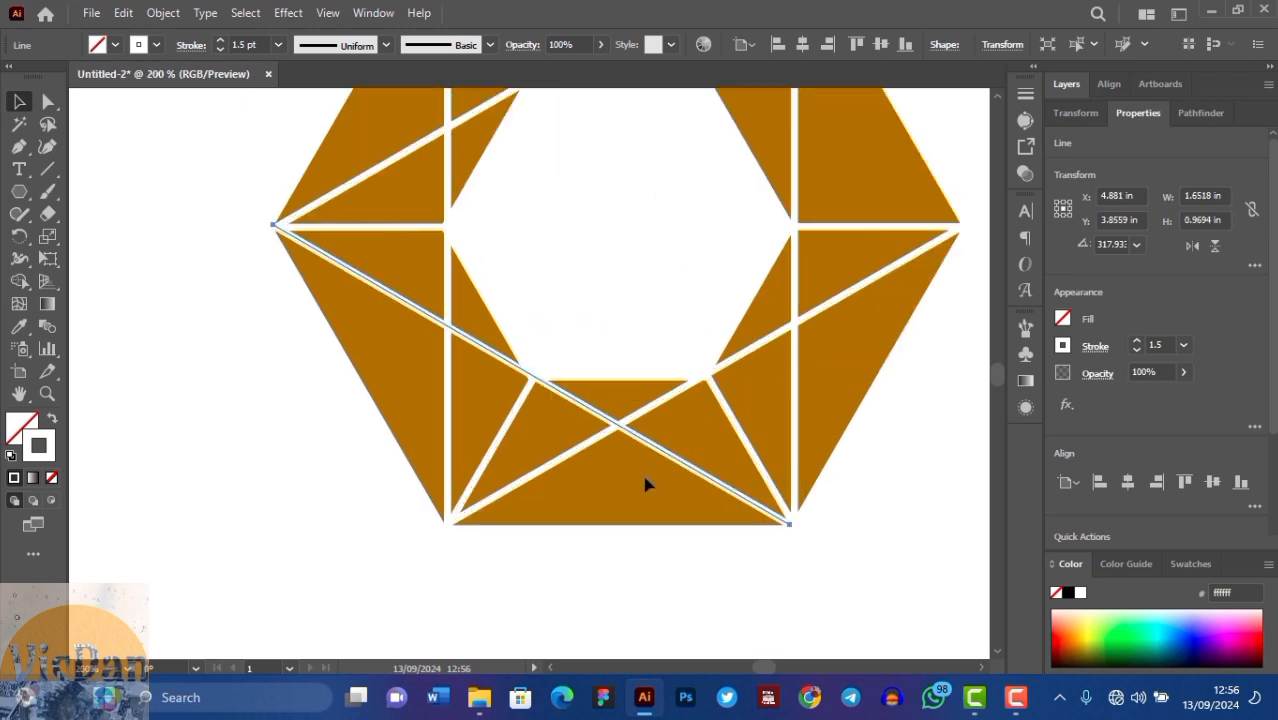
click(693, 449)
scroll(642, 566, right, 5)
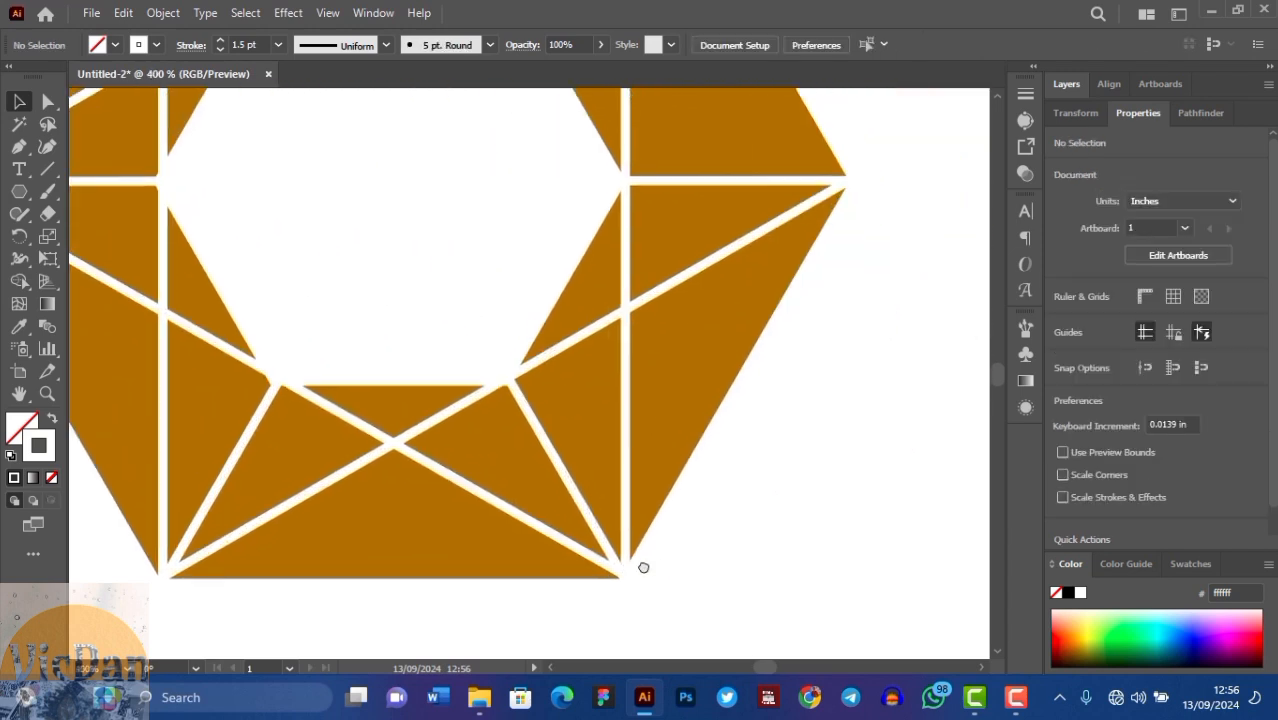
scroll(747, 572, left, 2)
scroll(747, 571, down, 3)
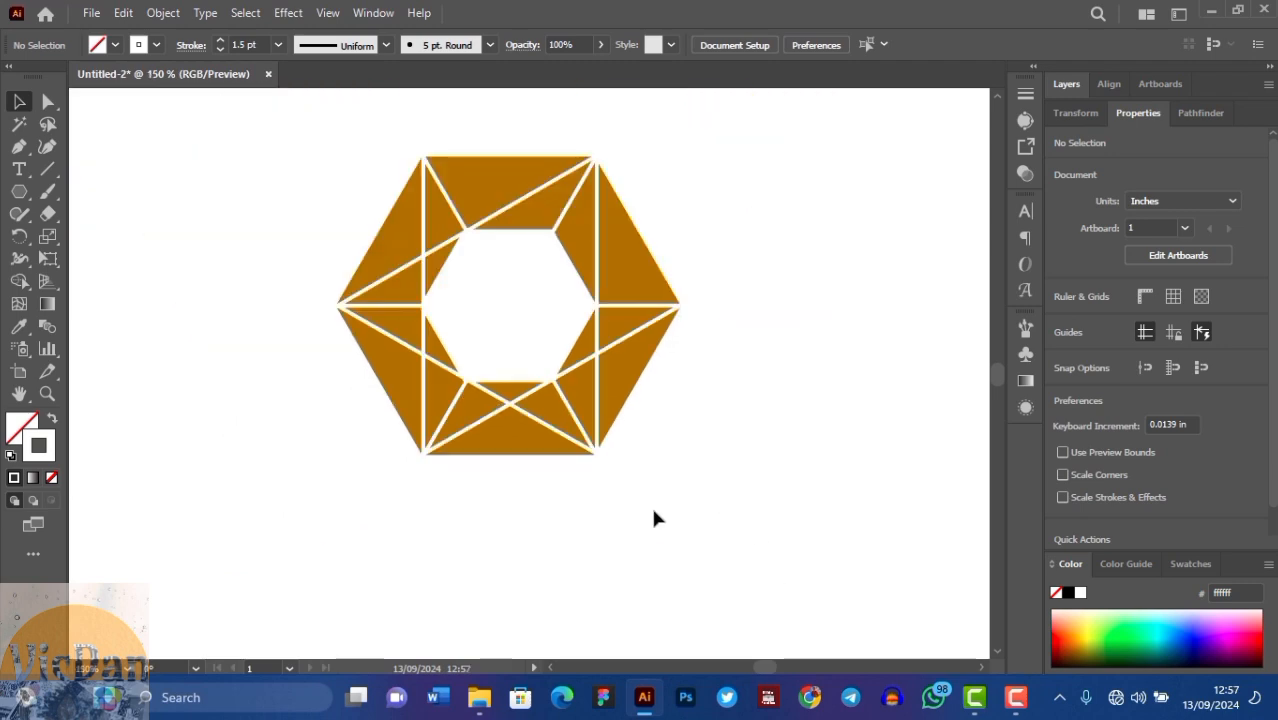
Copy that lower slanted line so it runs from the hexagon's upper-left corner to its far right corner.
click(490, 397)
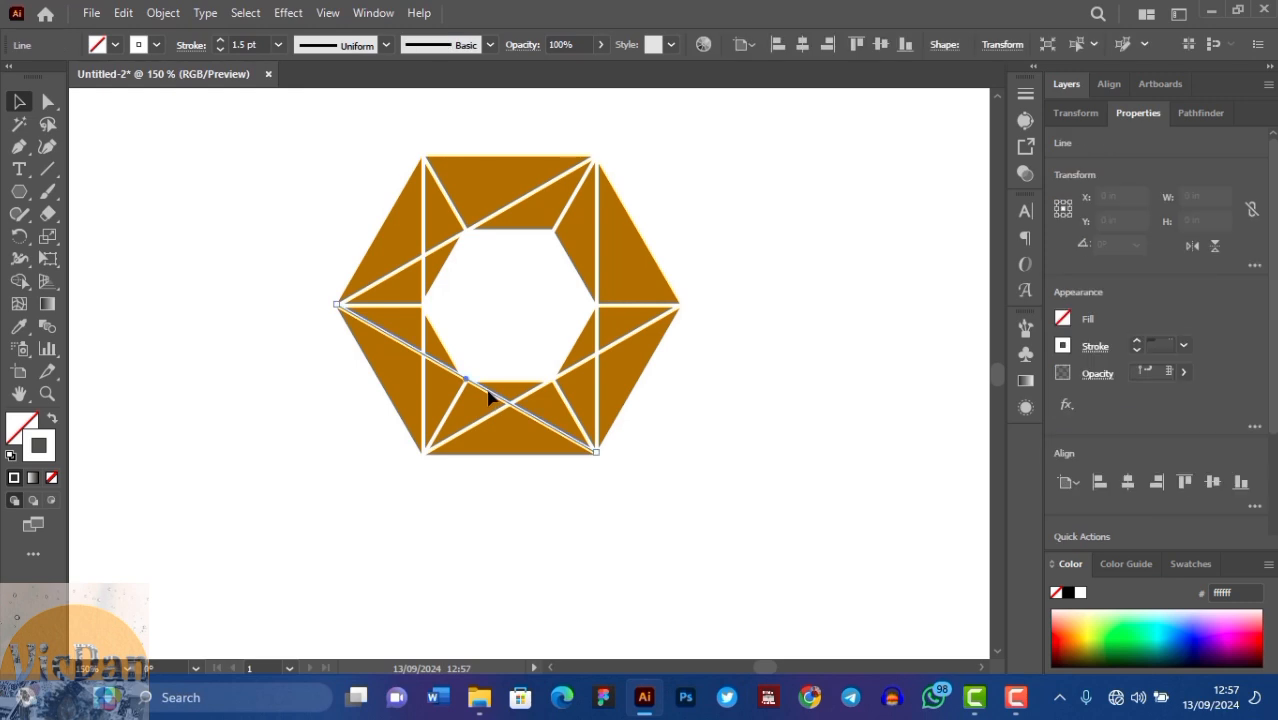
drag(490, 397, 651, 287)
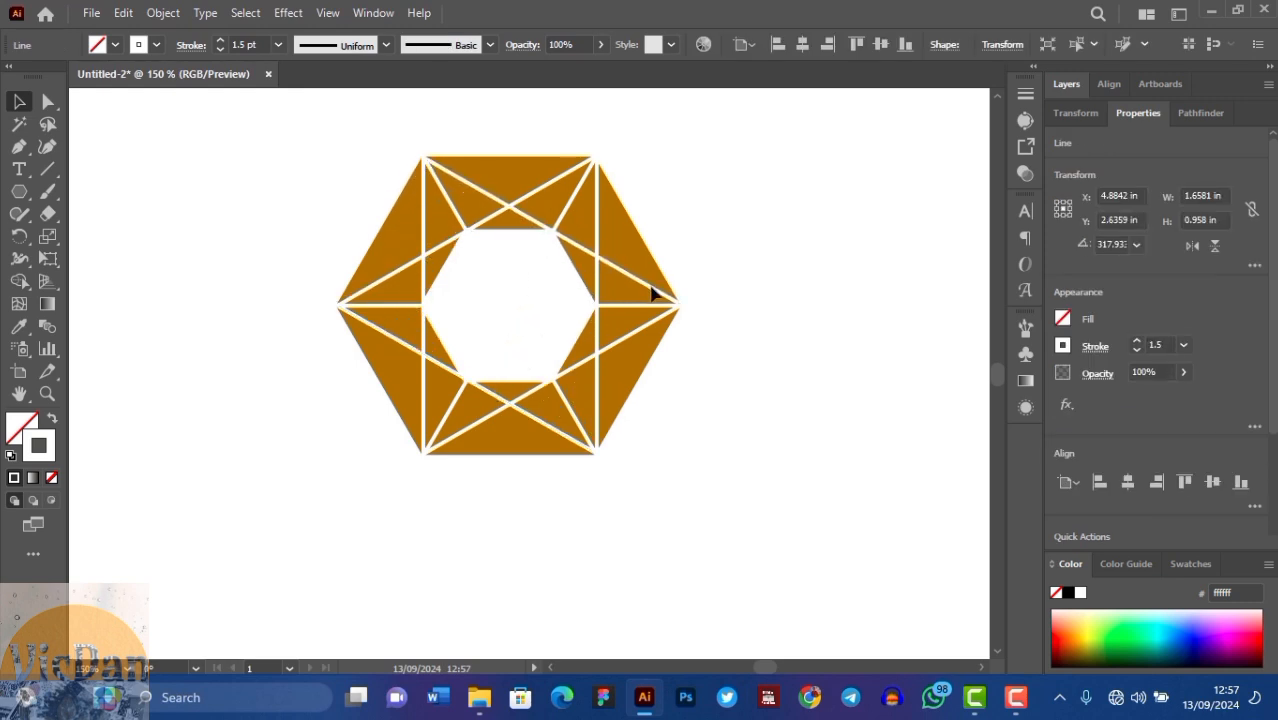
click(778, 311)
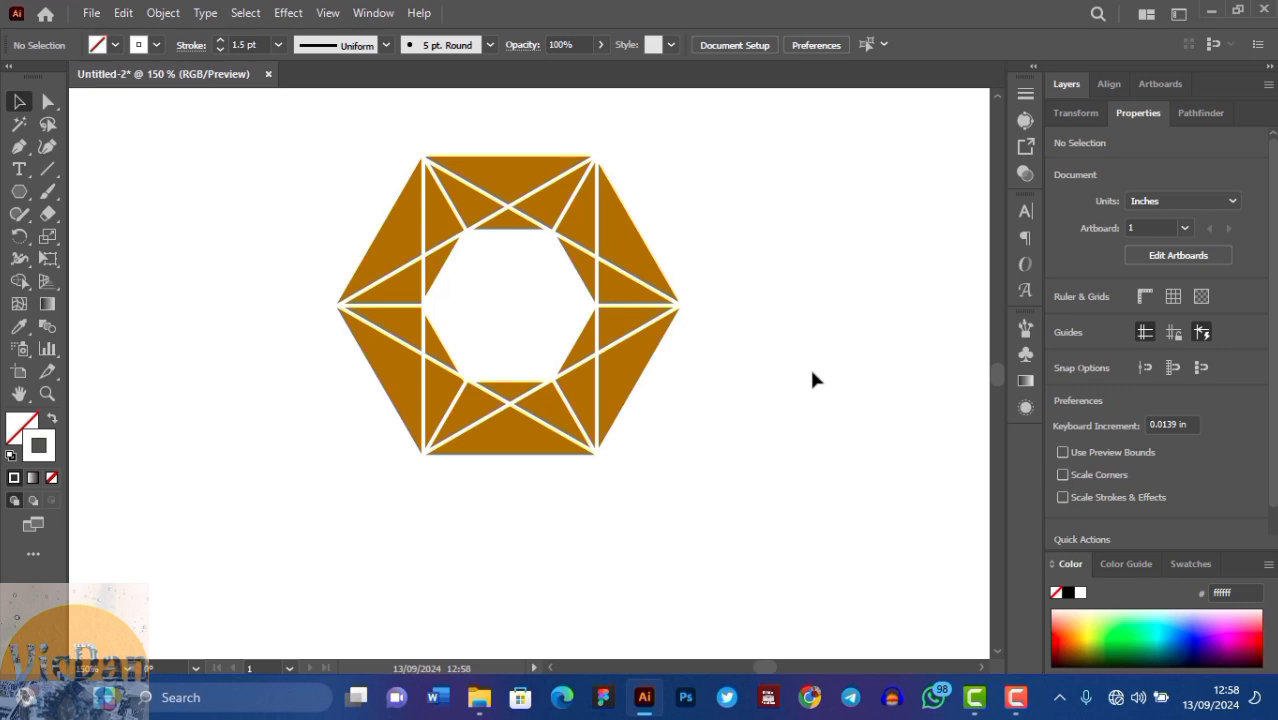
Expand Layer 1, paste a copy of the brown hexagon in front, and scale it down about its centre to fit inside the opening.
click(1066, 84)
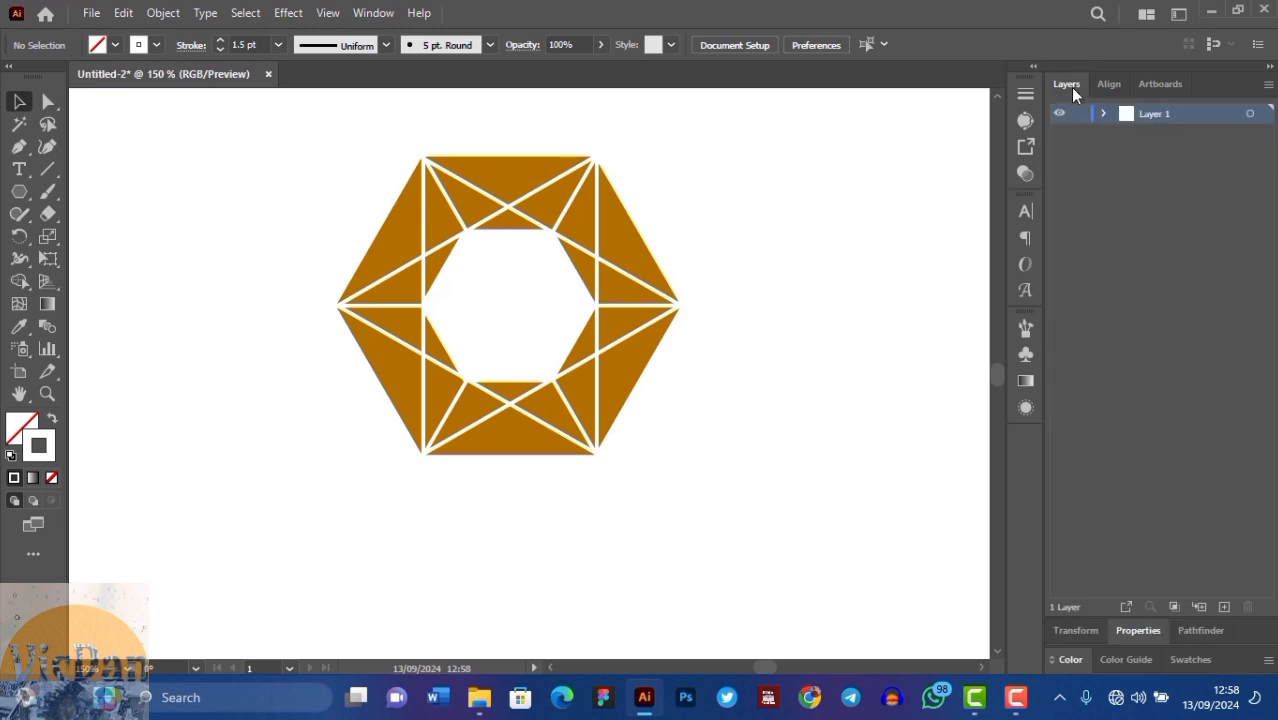
click(1105, 113)
click(595, 381)
key(ctrl+c)
key(ctrl+f)
drag(595, 381, 572, 360)
Give the small inner hexagon a solid brown a5750a fill with no stroke and rotate it a quarter turn.
click(52, 418)
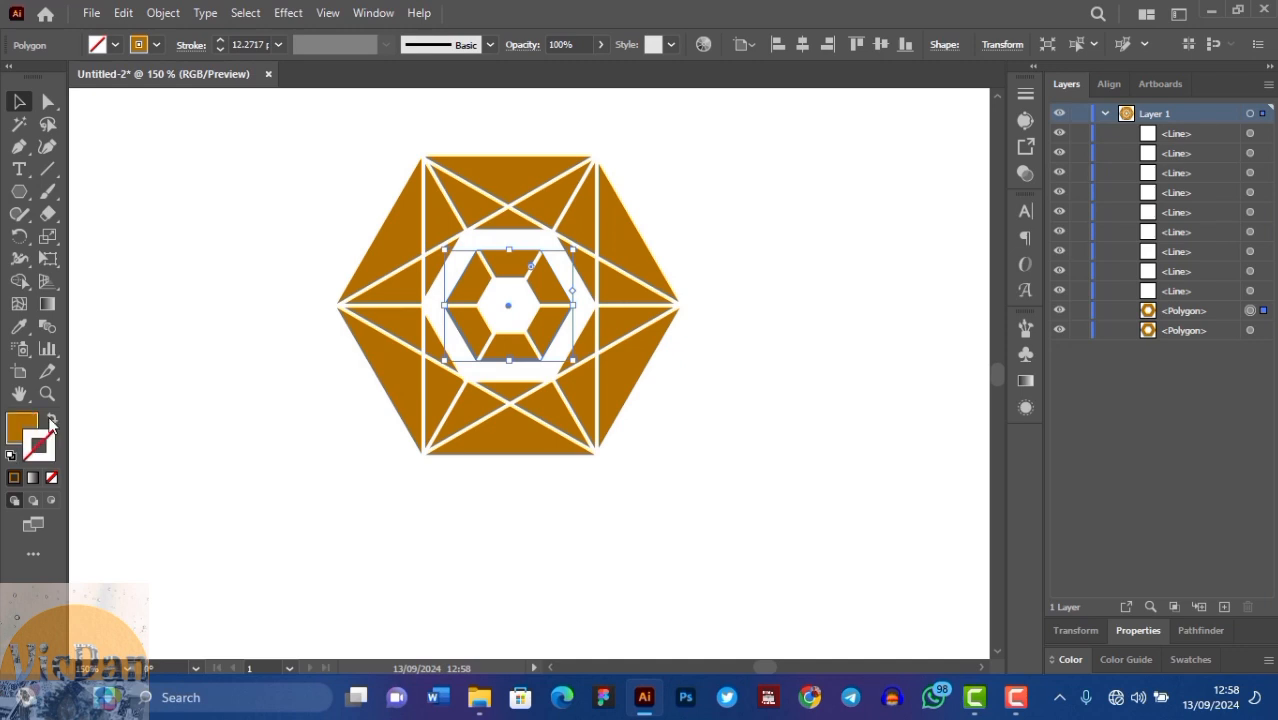
click(22, 328)
key(v)
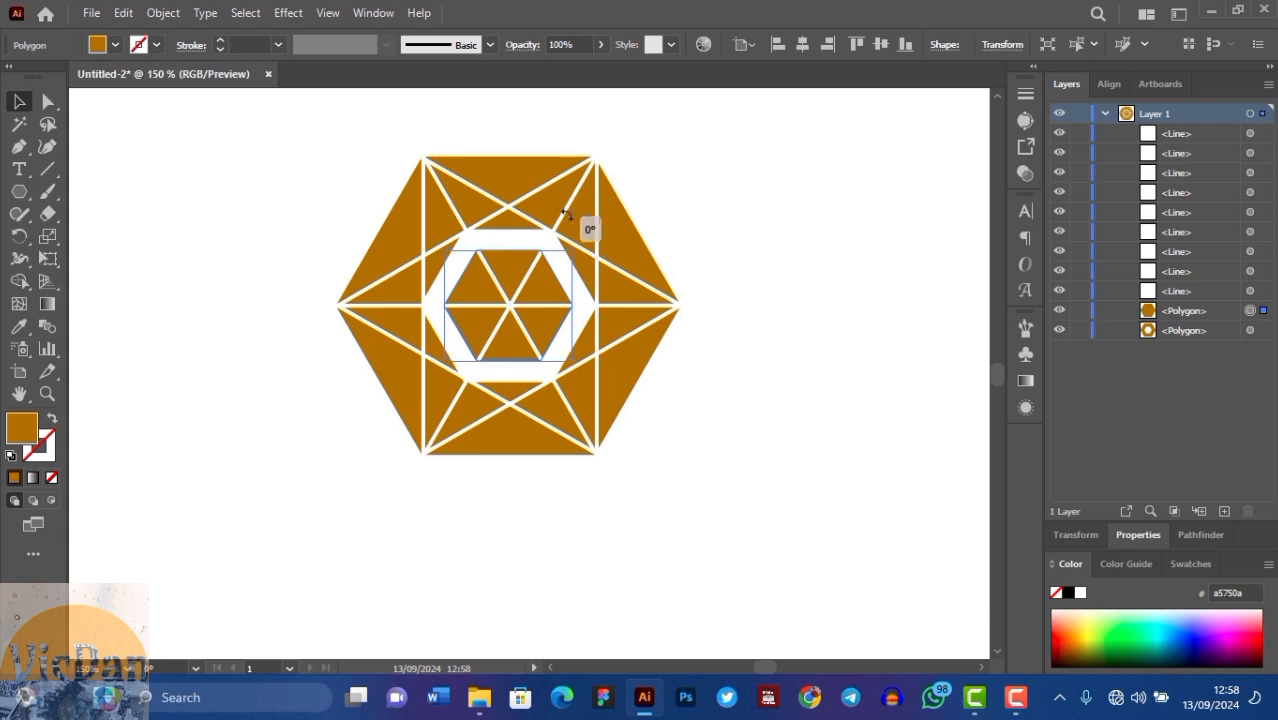
drag(583, 224, 457, 228)
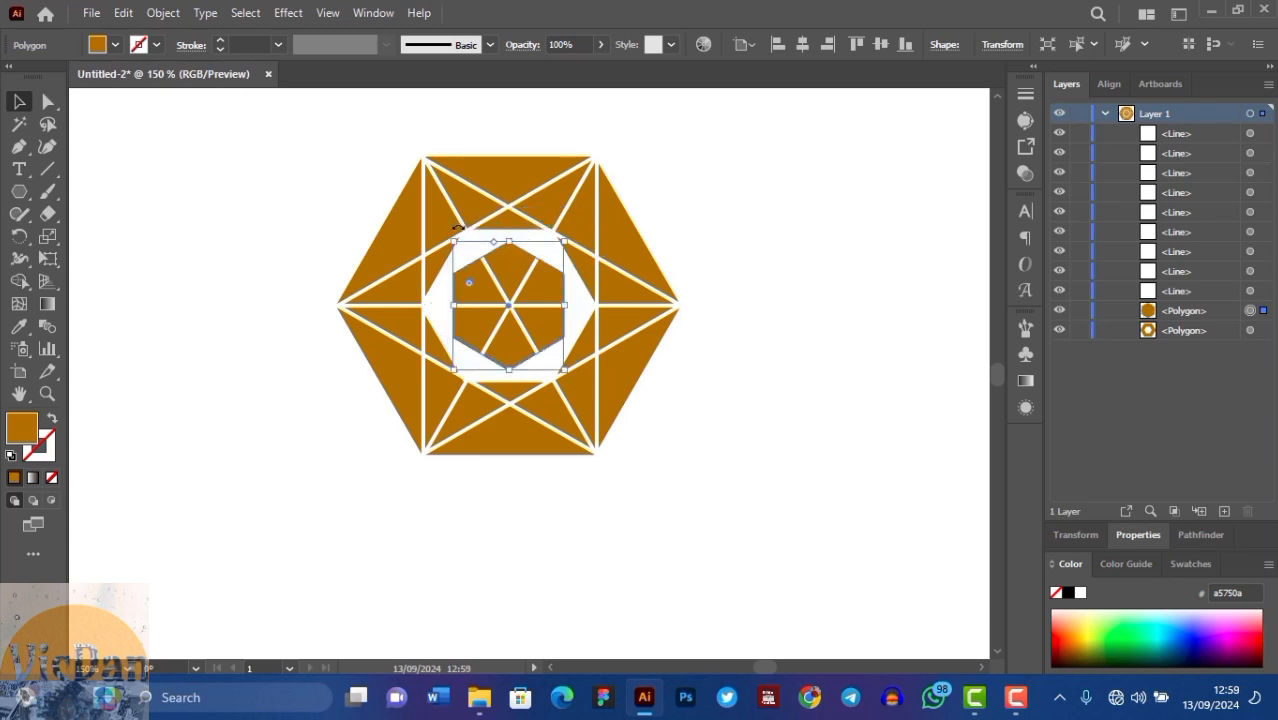
click(813, 322)
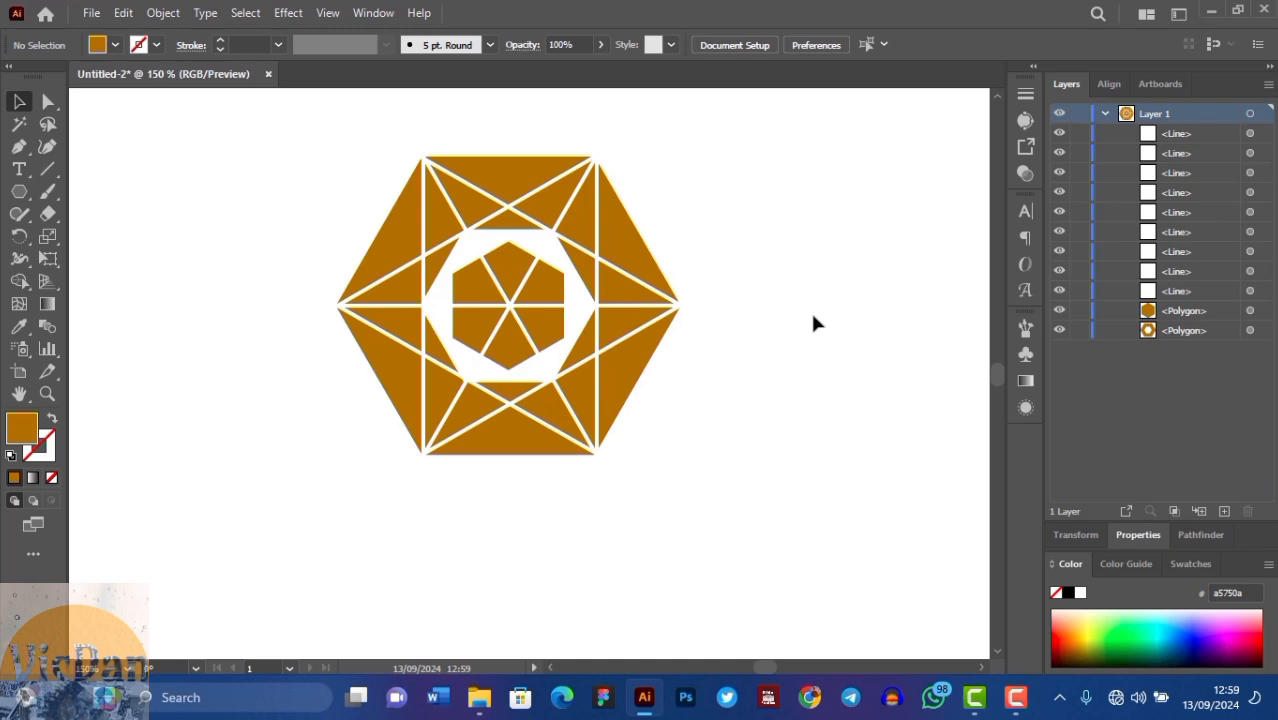
Bring the small centre hexagon to the front of Layer 1, and group the nine white lines beneath it.
click(1250, 310)
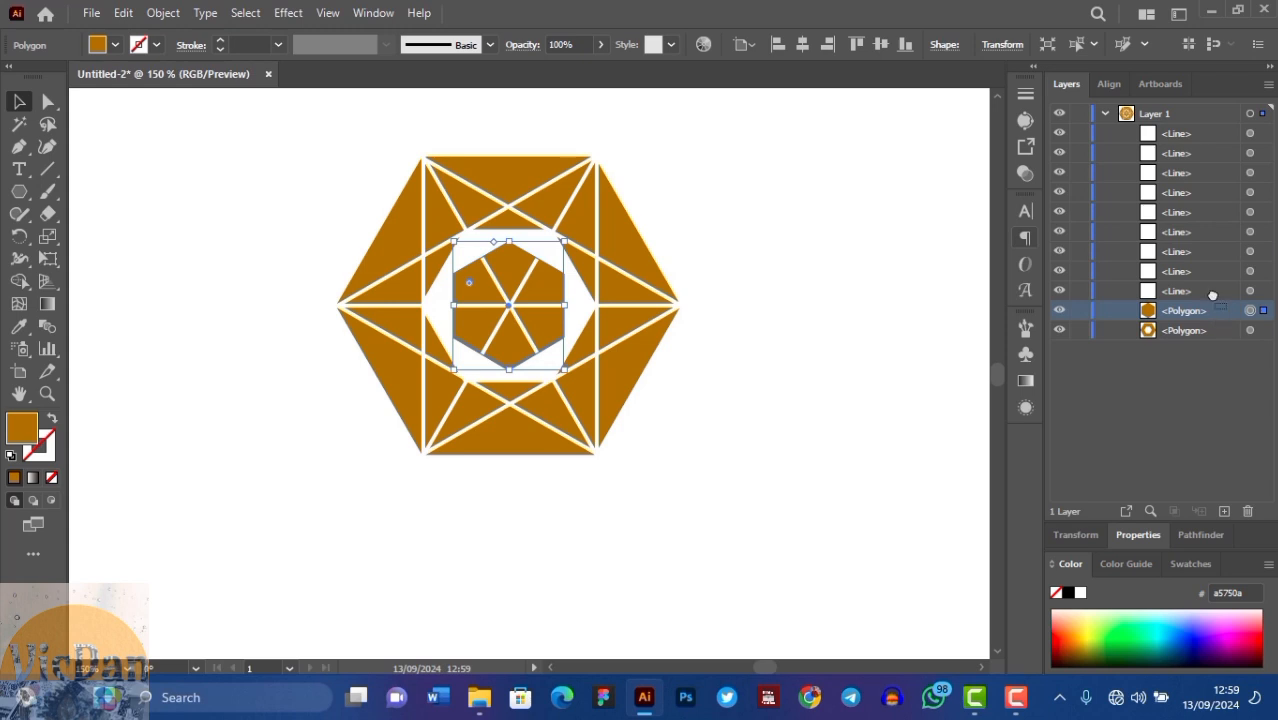
key(ctrl+shift+bracketright)
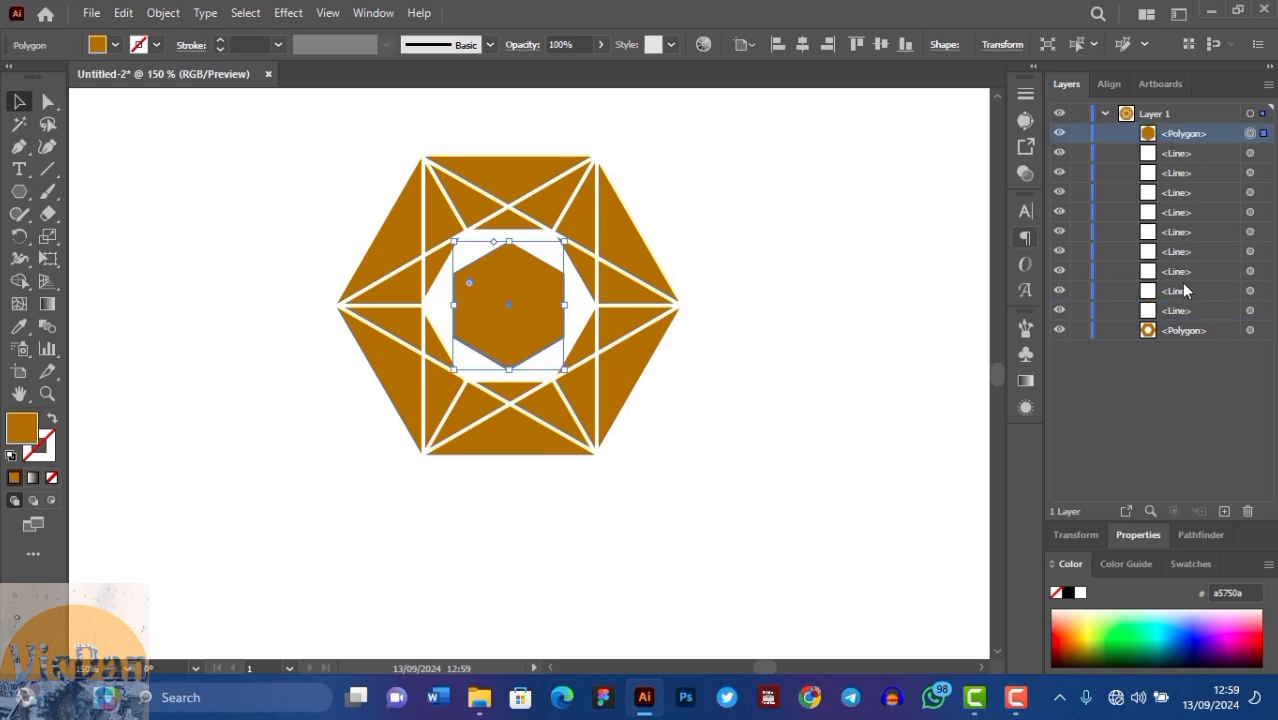
click(1250, 311)
shift+click(1250, 154)
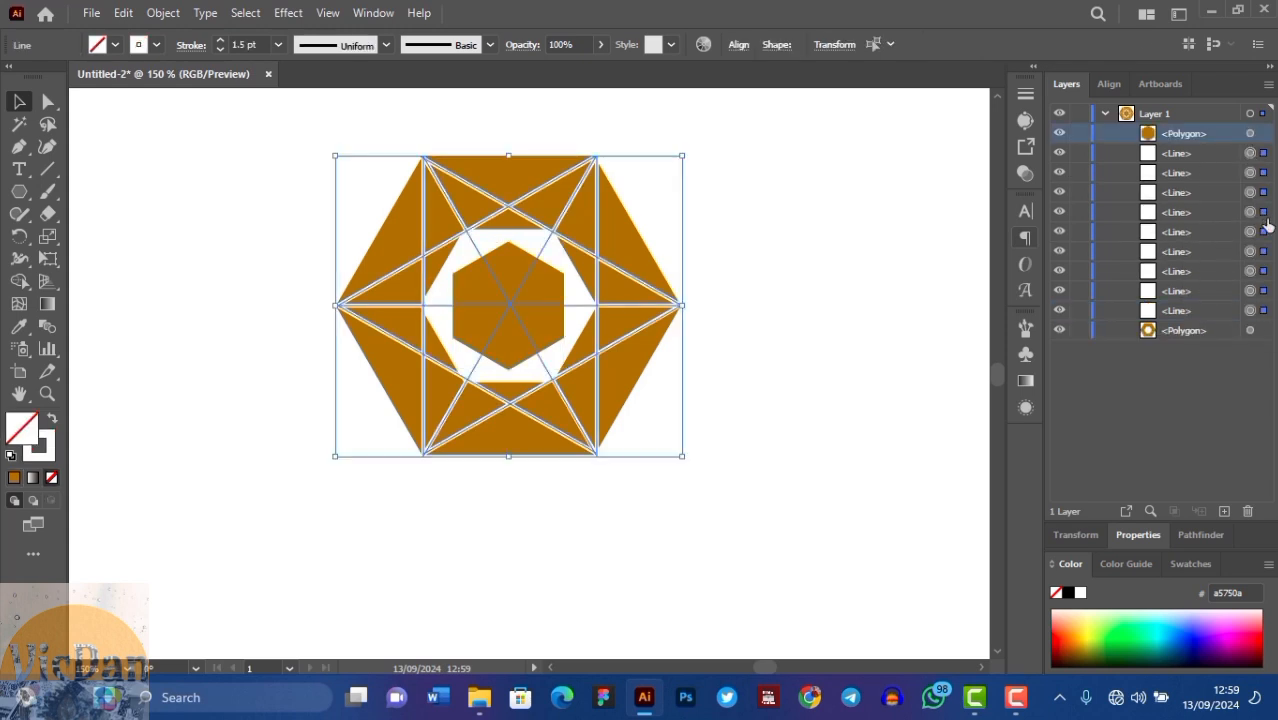
click(1250, 311)
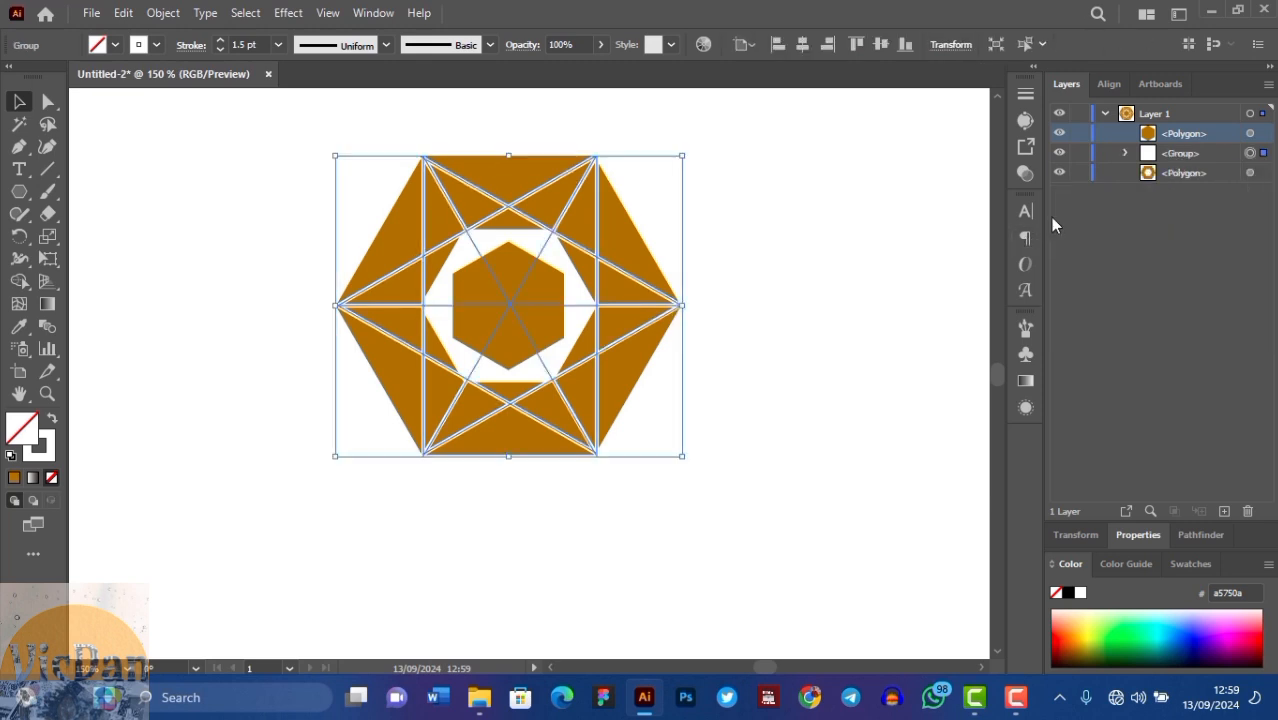
Rename the group of white lines as Lines.
double_click(1183, 155)
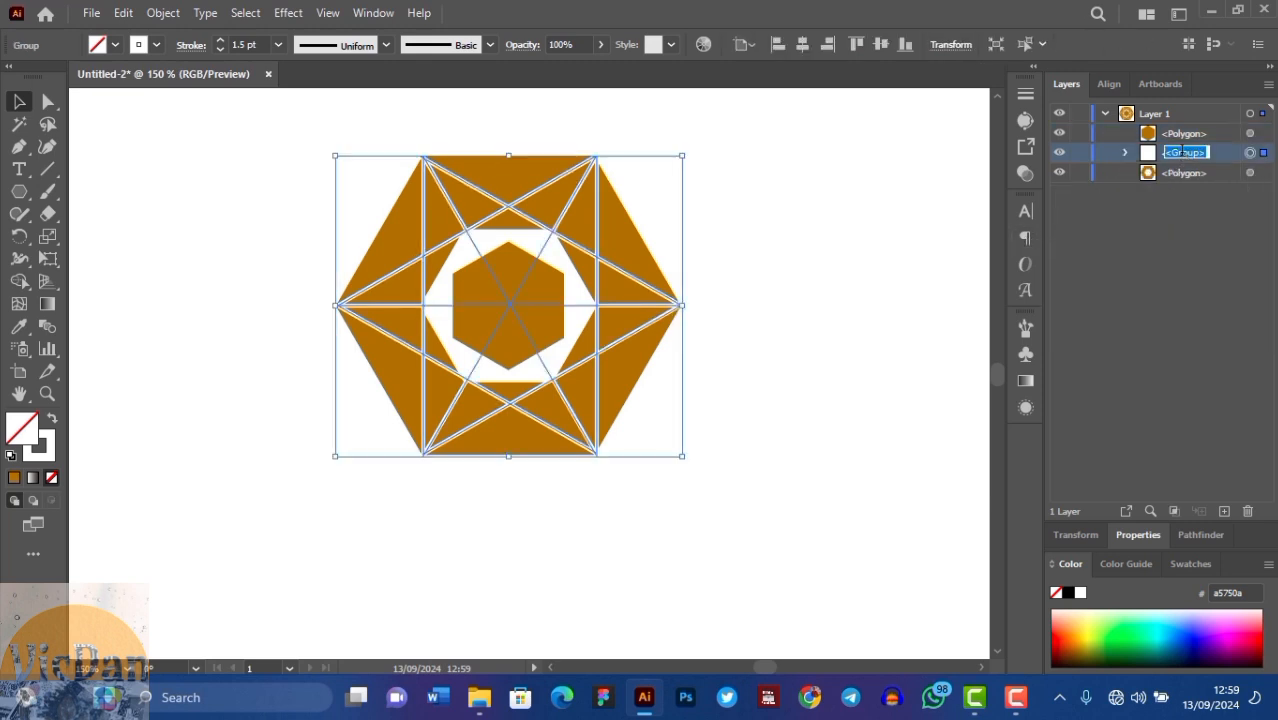
text(Line)
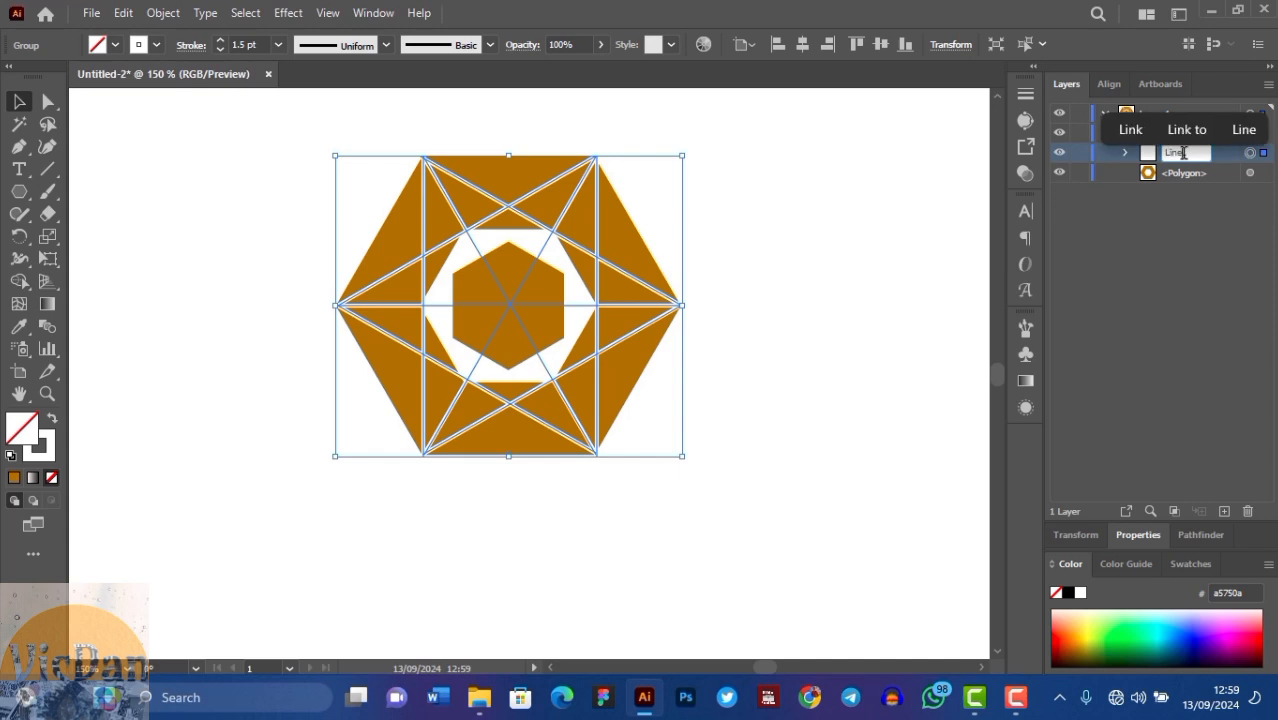
text(s)
key(Return)
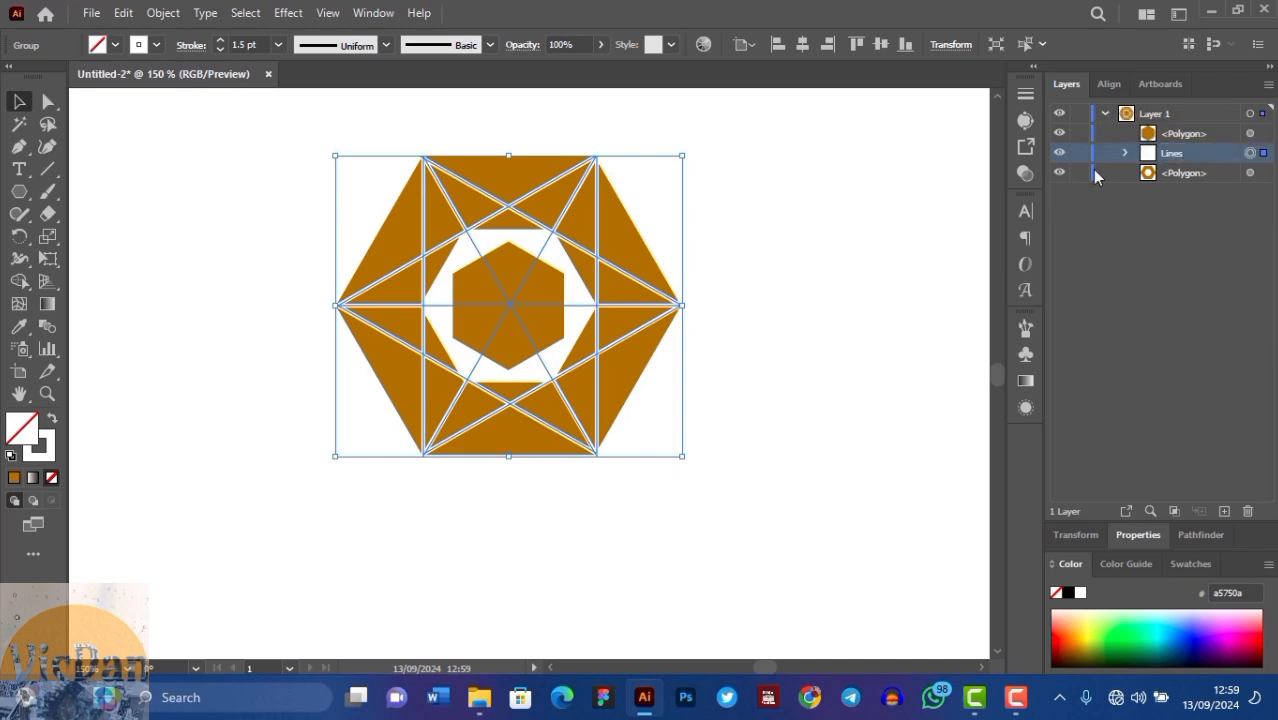
click(926, 204)
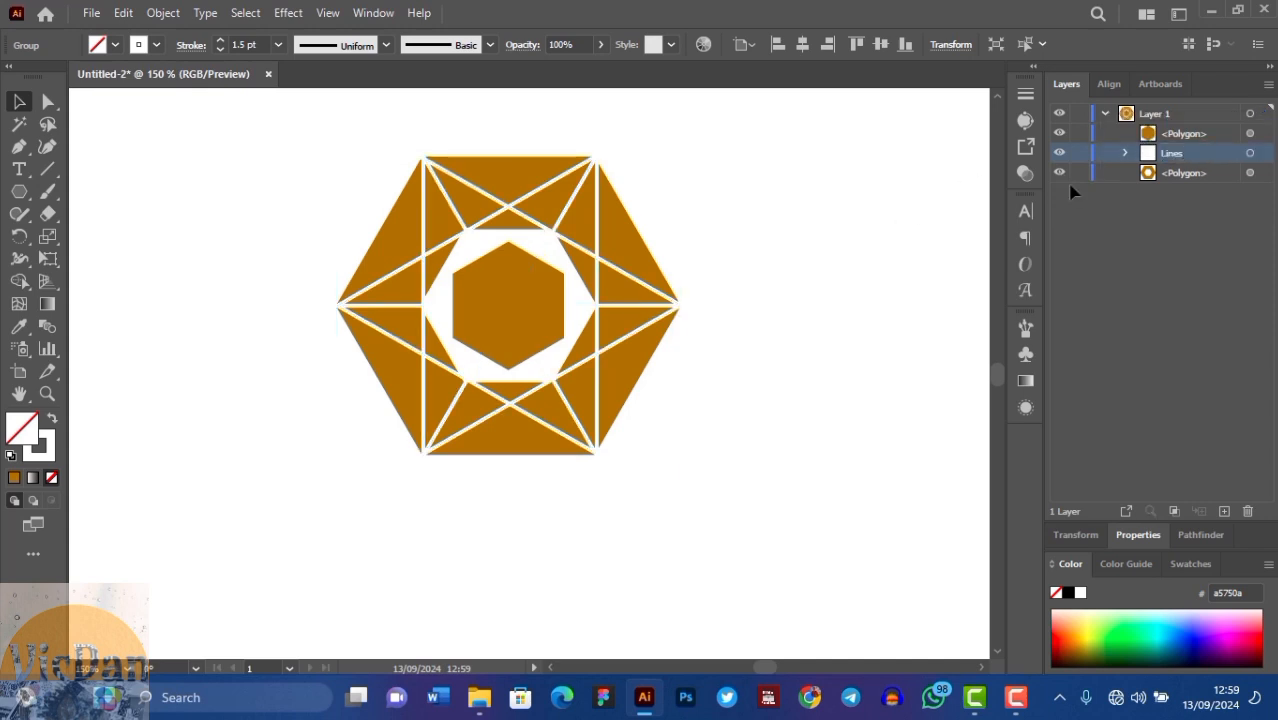
Paste a copy of the small brown hexagon in front, scaled down about its centre, and fill it with white using the Eyedropper.
click(1250, 133)
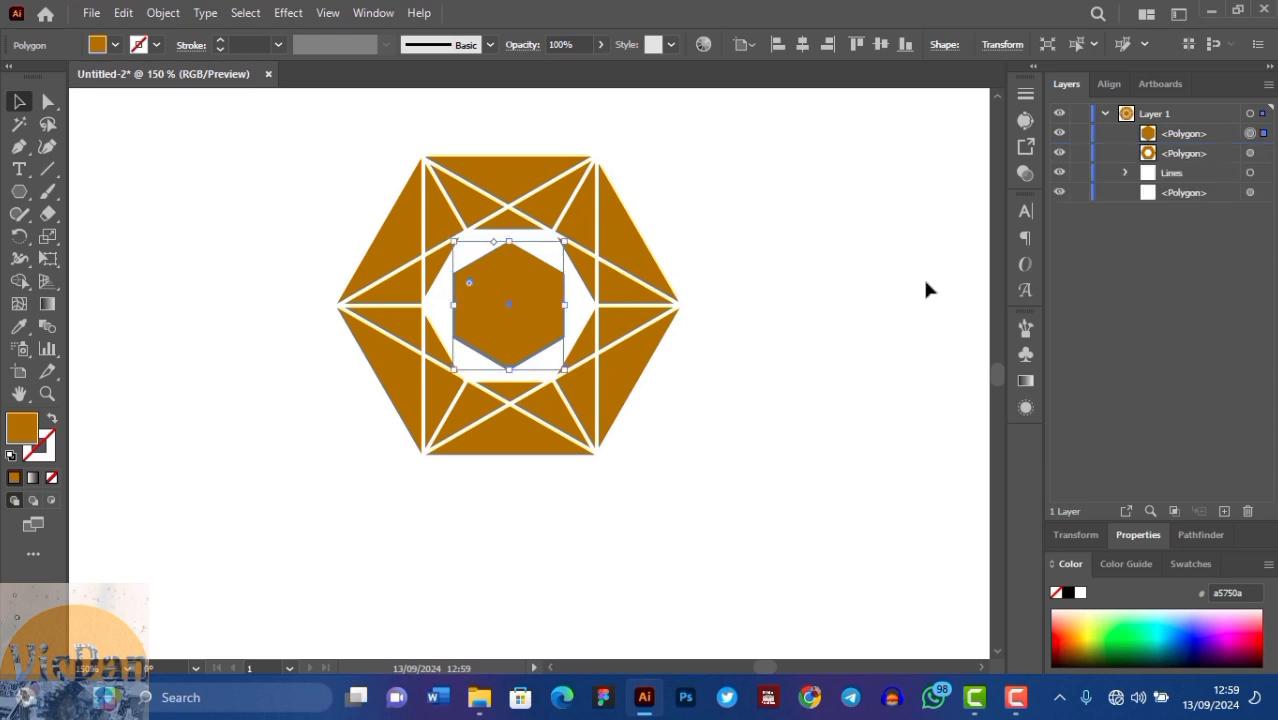
mouse_move(559, 356)
mouse_down()
mouse_move(565, 366)
mouse_move(548, 343)
mouse_up()
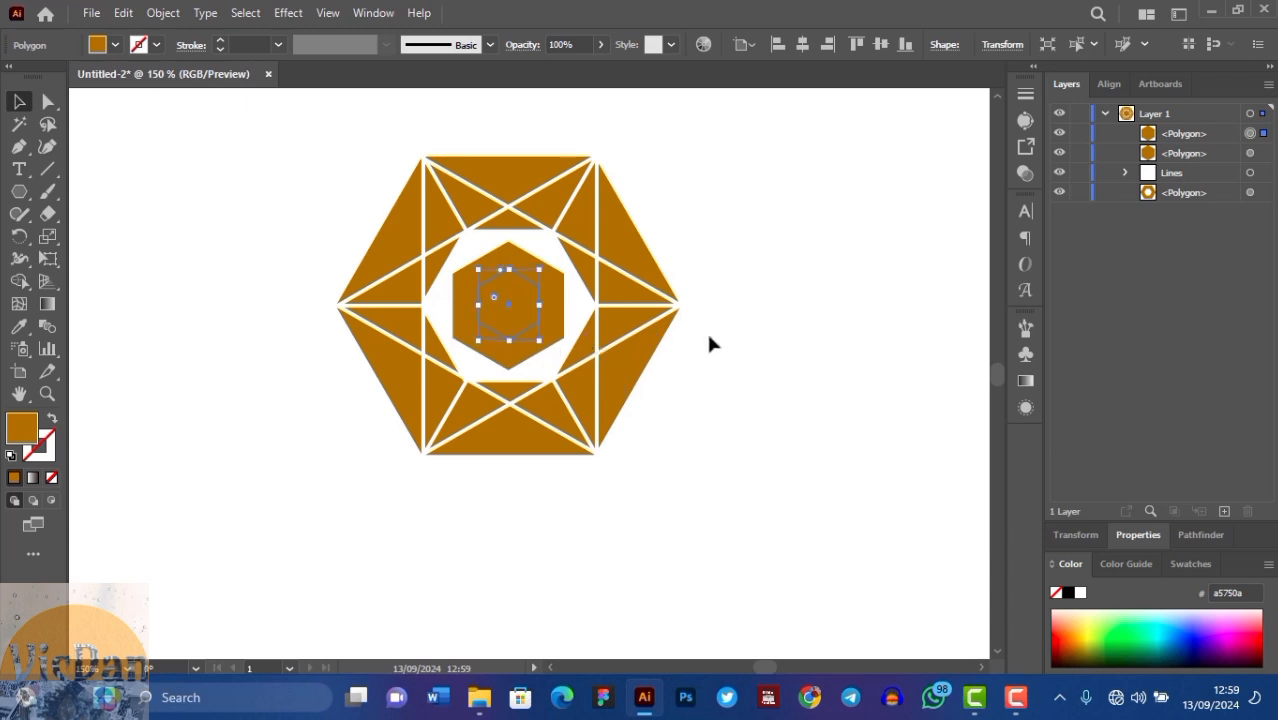
click(19, 327)
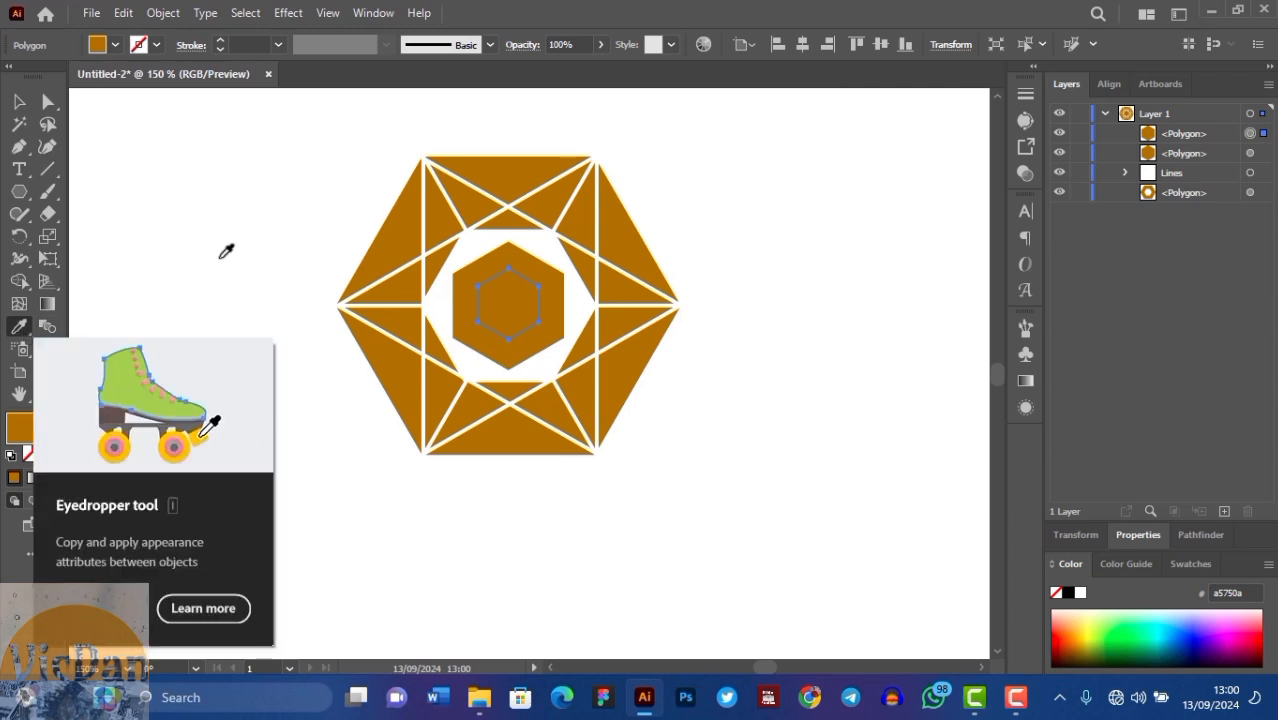
click(221, 258)
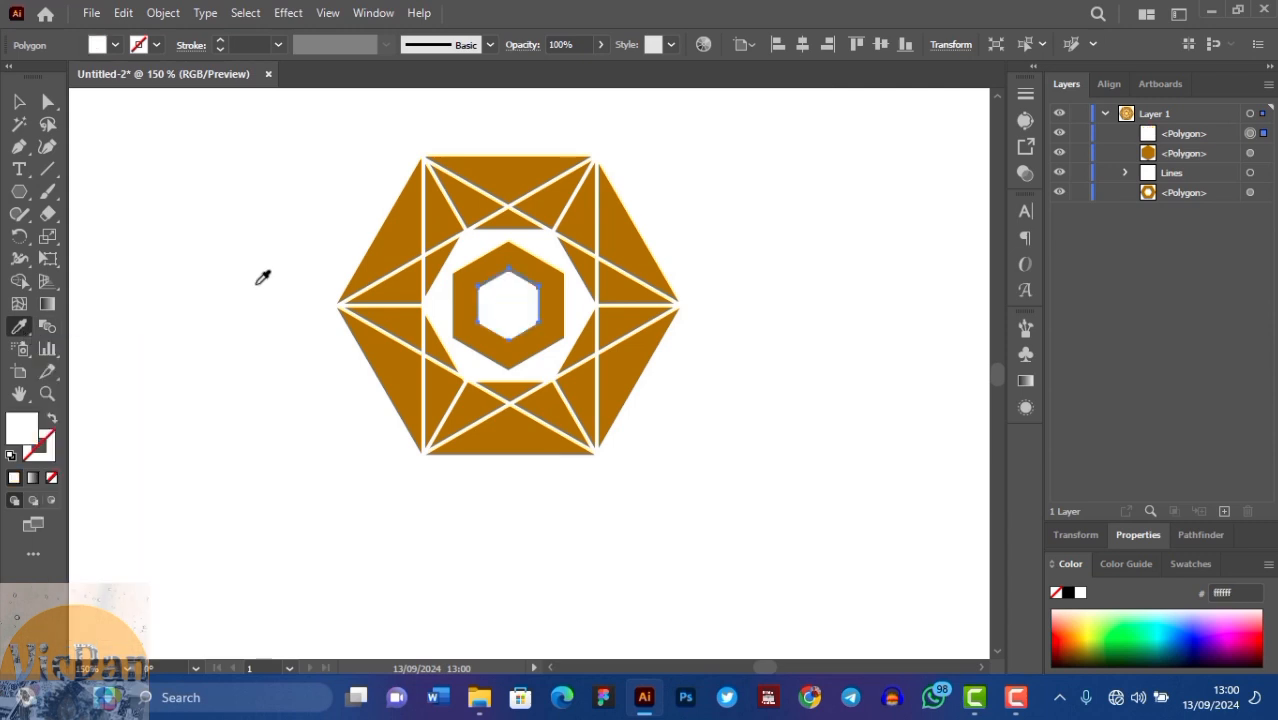
Shrink the white centre hexagon slightly about its own centre.
click(24, 105)
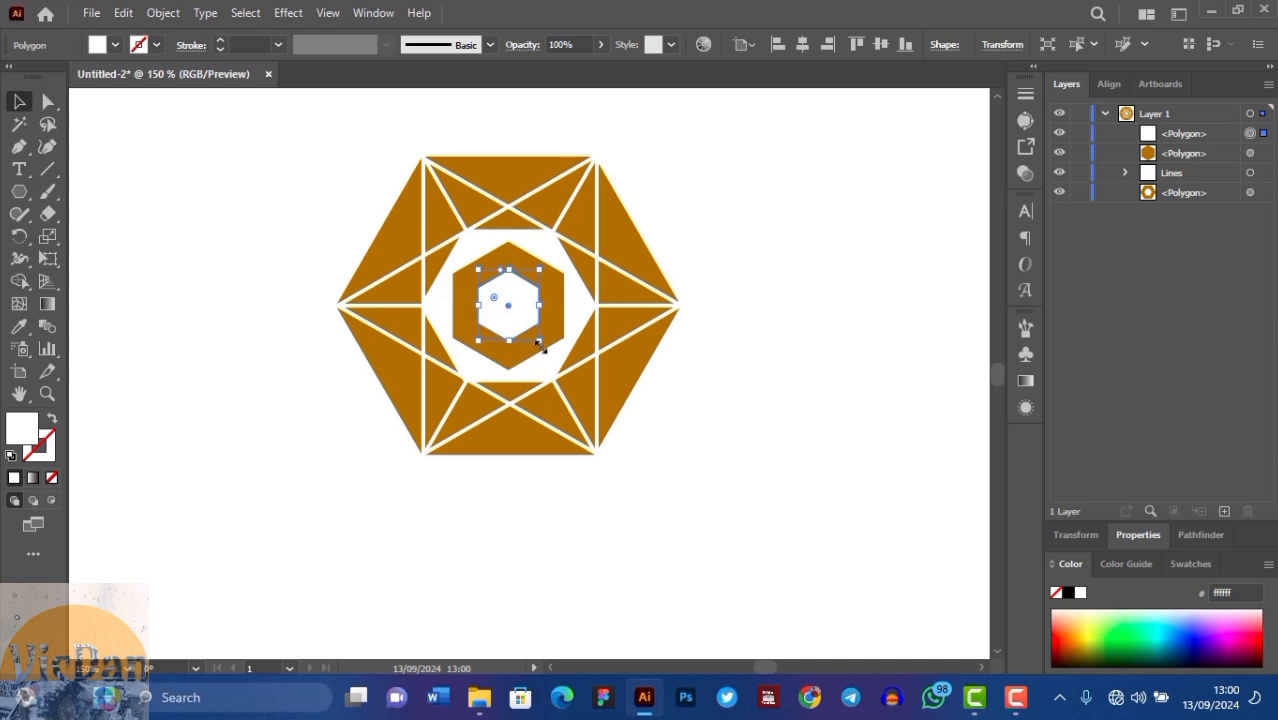
drag(539, 340, 533, 342)
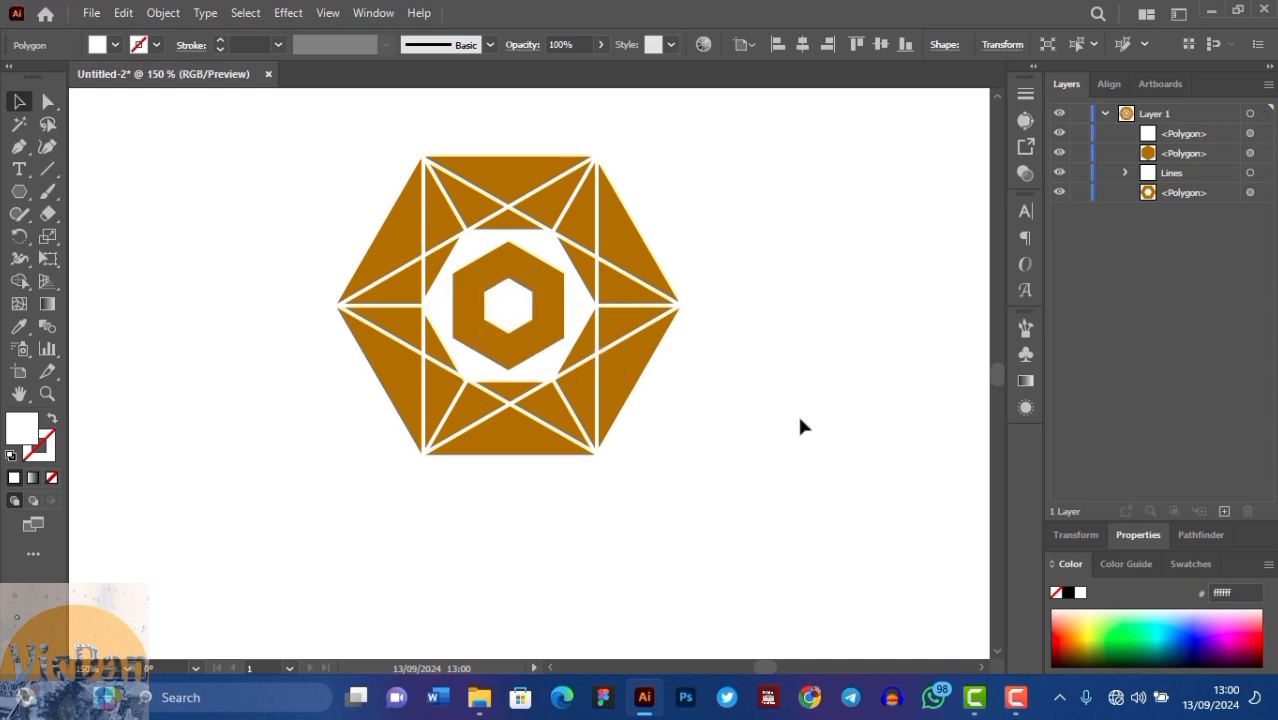
click(800, 423)
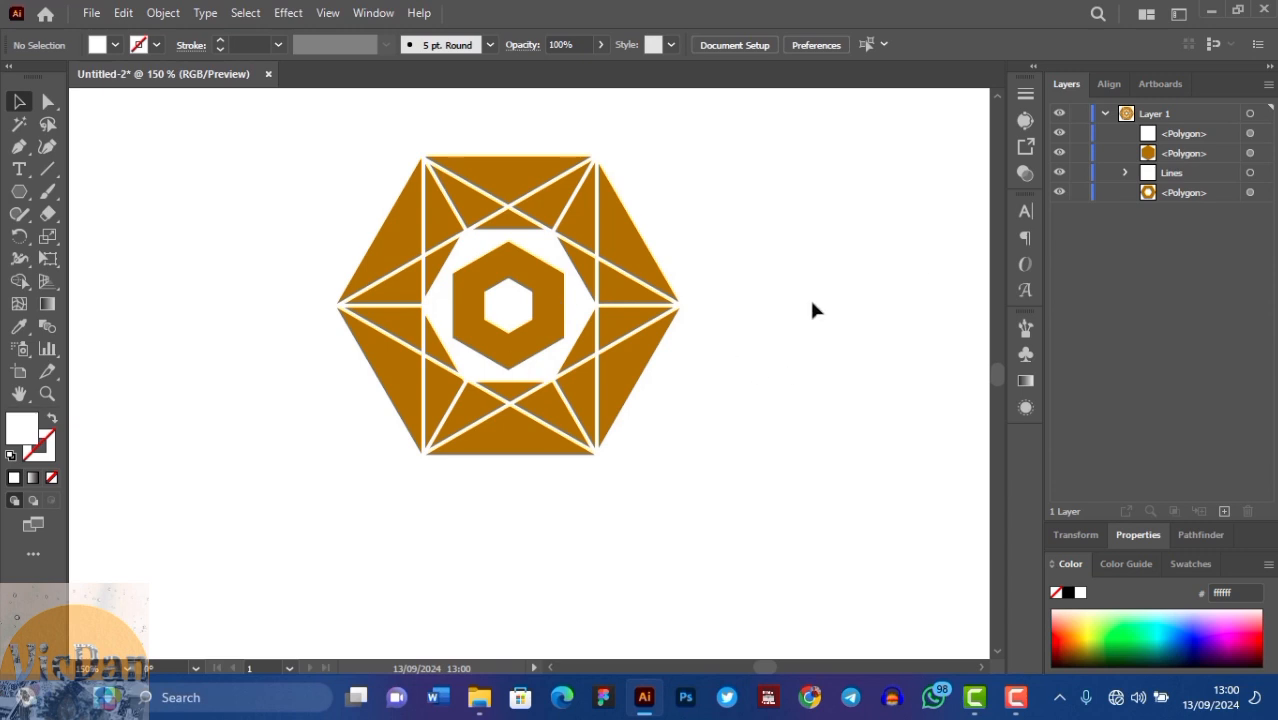
Draw a vertical line with the Line Segment tool from the small brown hexagon's top corner to its bottom corner.
key(ctrl+plus)
key(ctrl+plus)
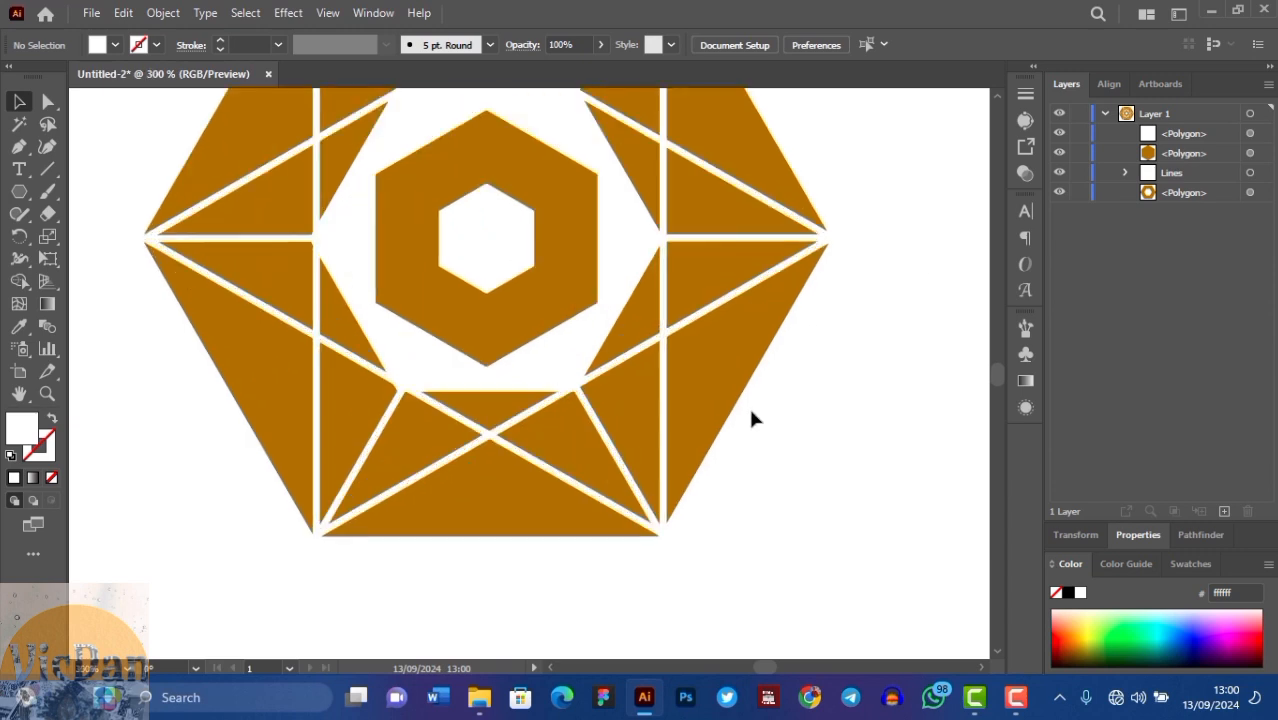
scroll(690, 368, up, 3)
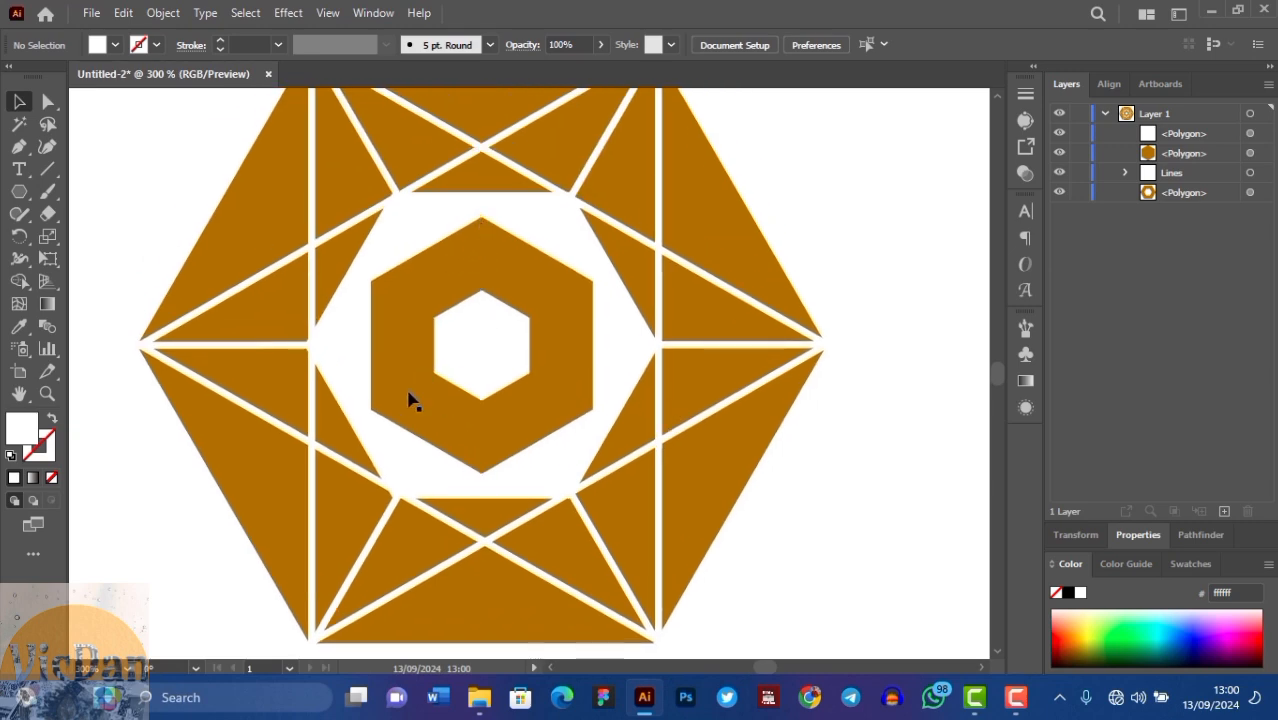
click(550, 295)
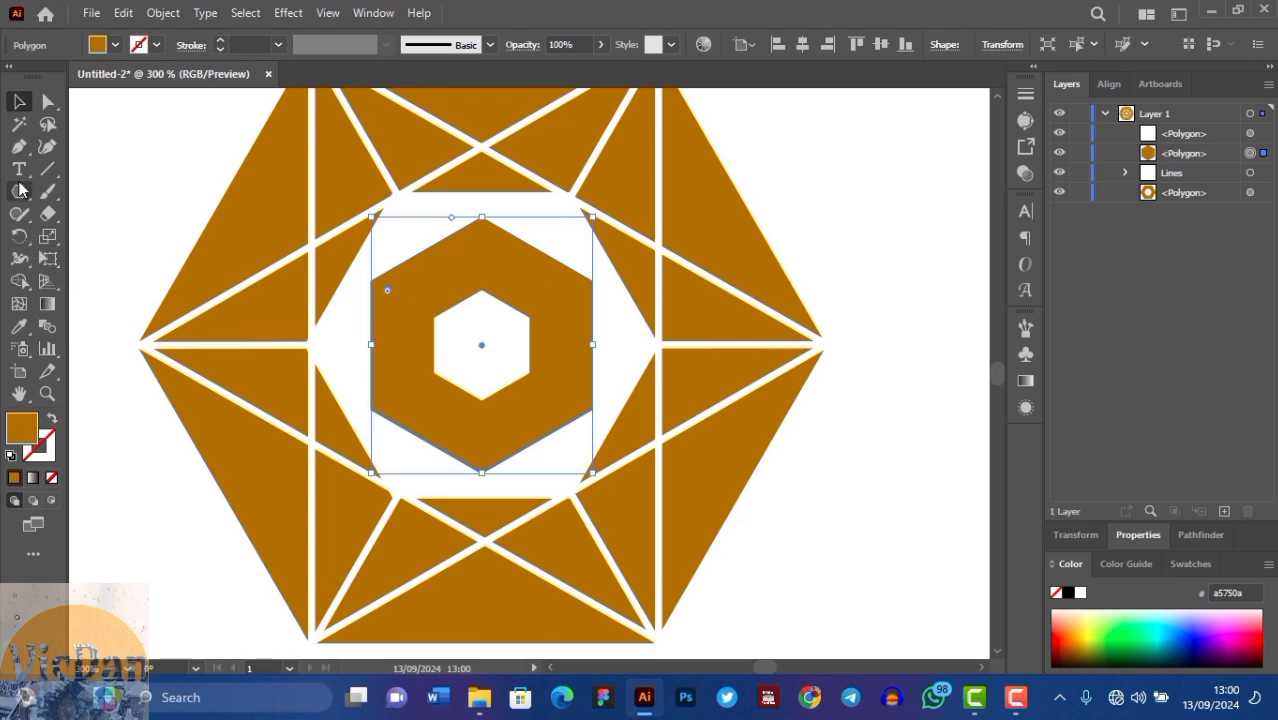
click(47, 169)
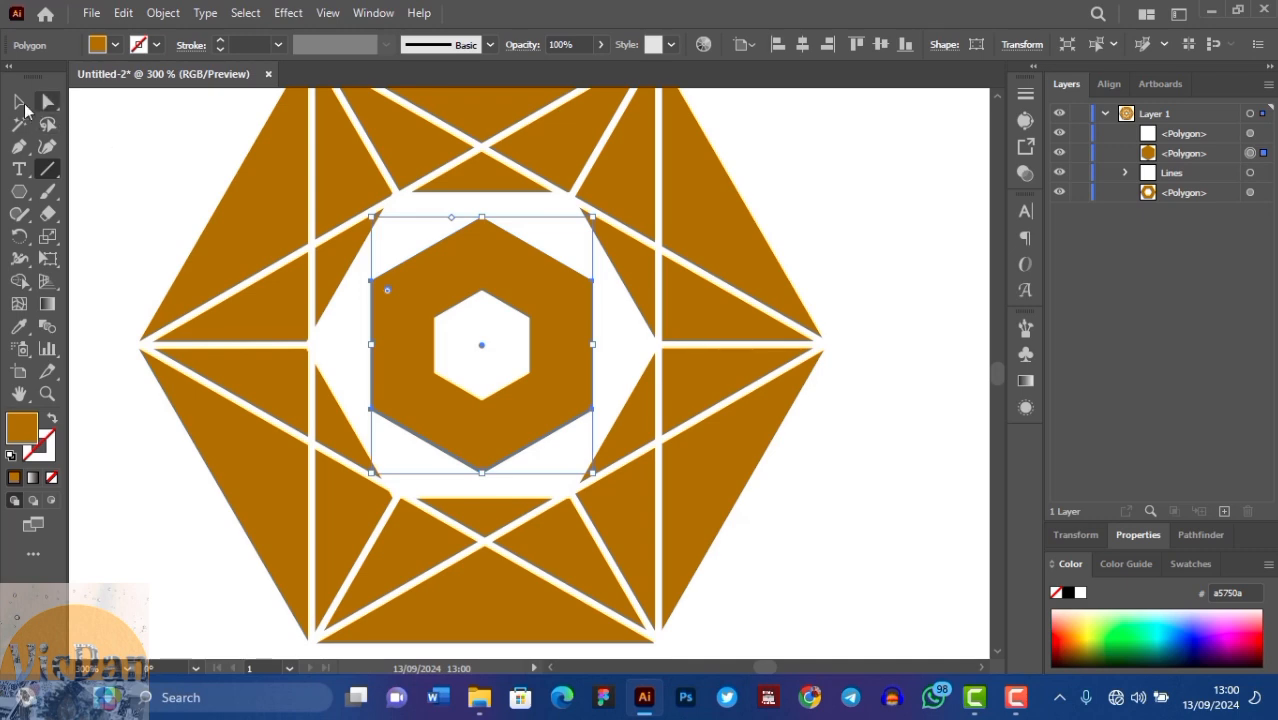
click(19, 101)
click(817, 203)
click(47, 169)
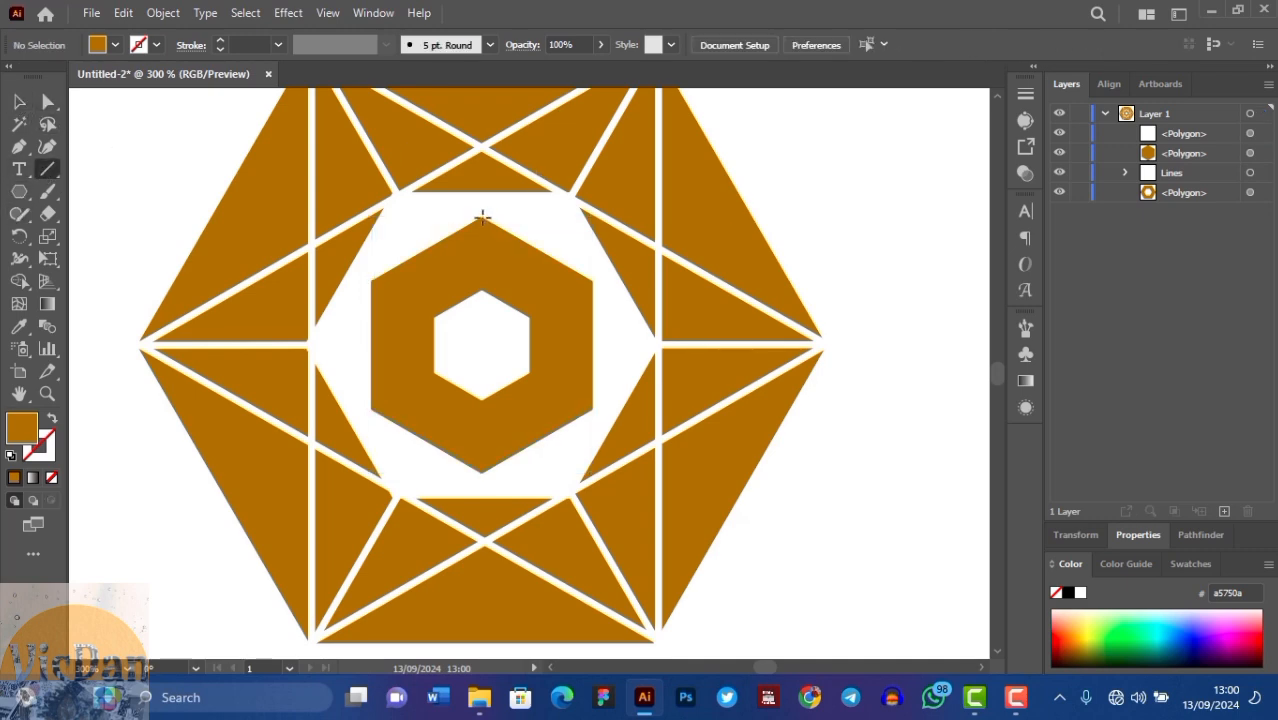
drag(482, 217, 481, 472)
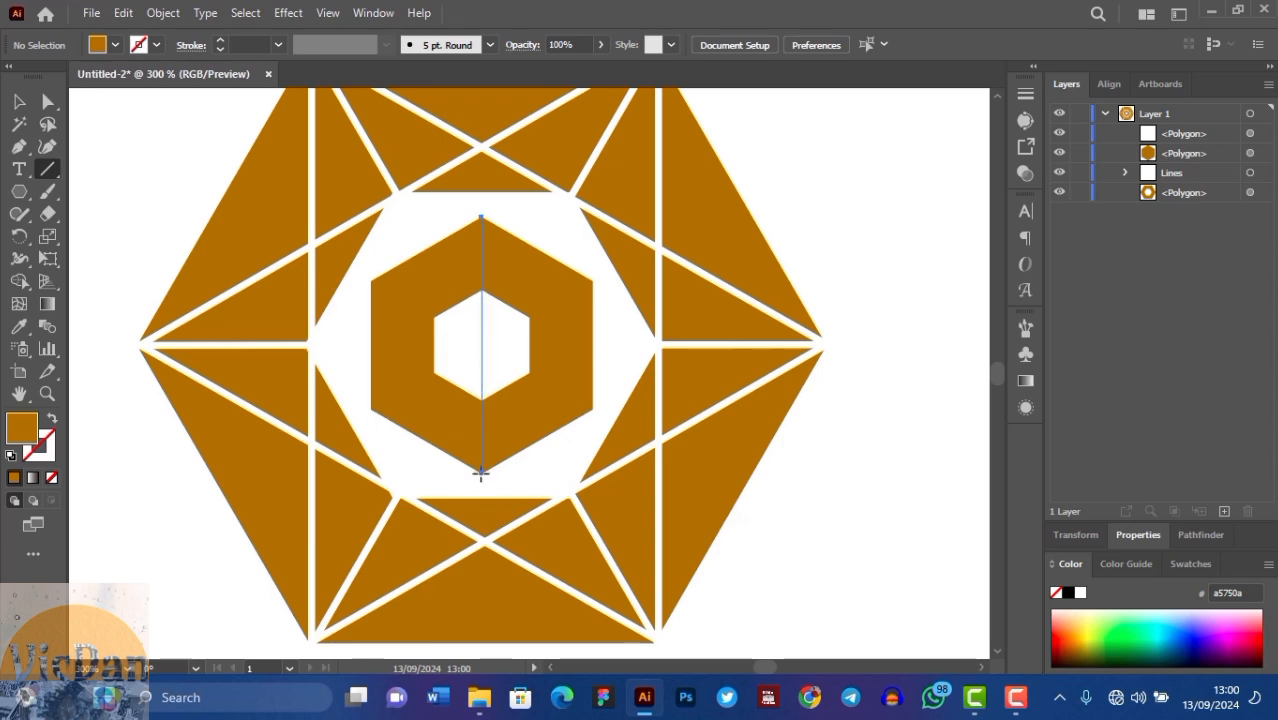
drag(480, 474, 481, 476)
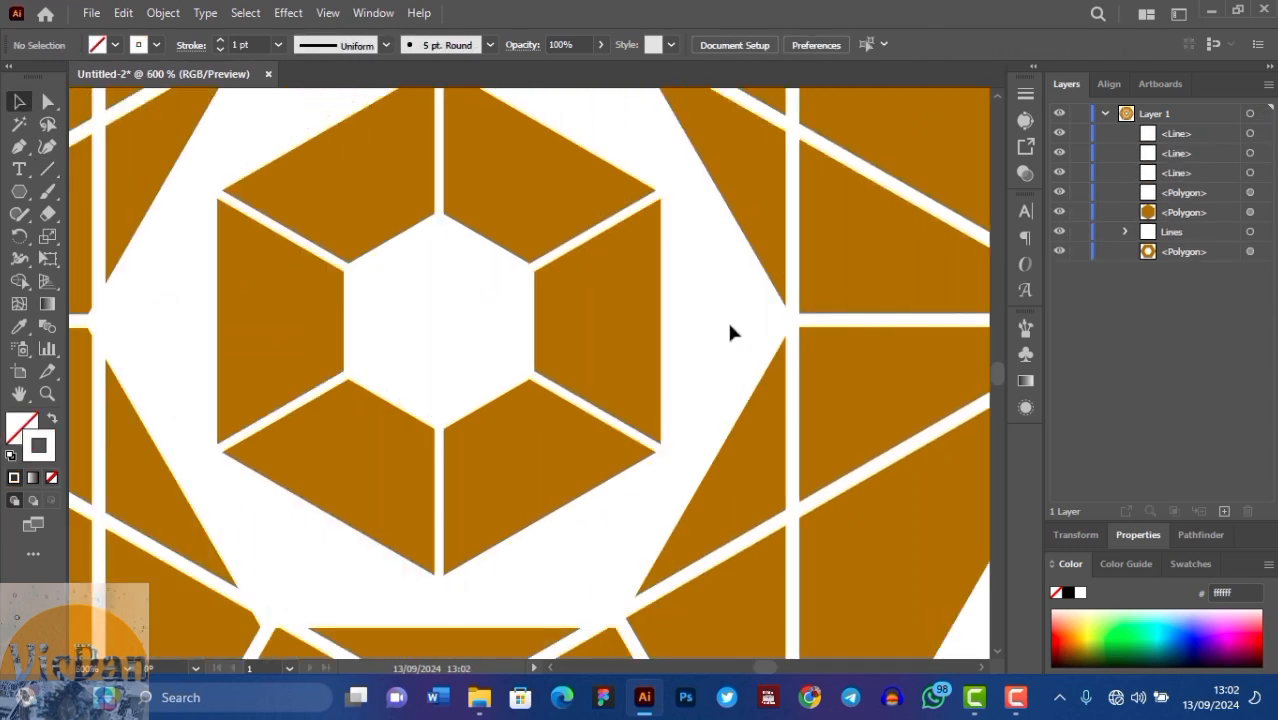
Paste a copy of the thick outer hexagon in place and scale it up slightly about its centre.
key(ctrl+minus)
key(ctrl+minus)
key(ctrl+minus)
key(ctrl+minus)
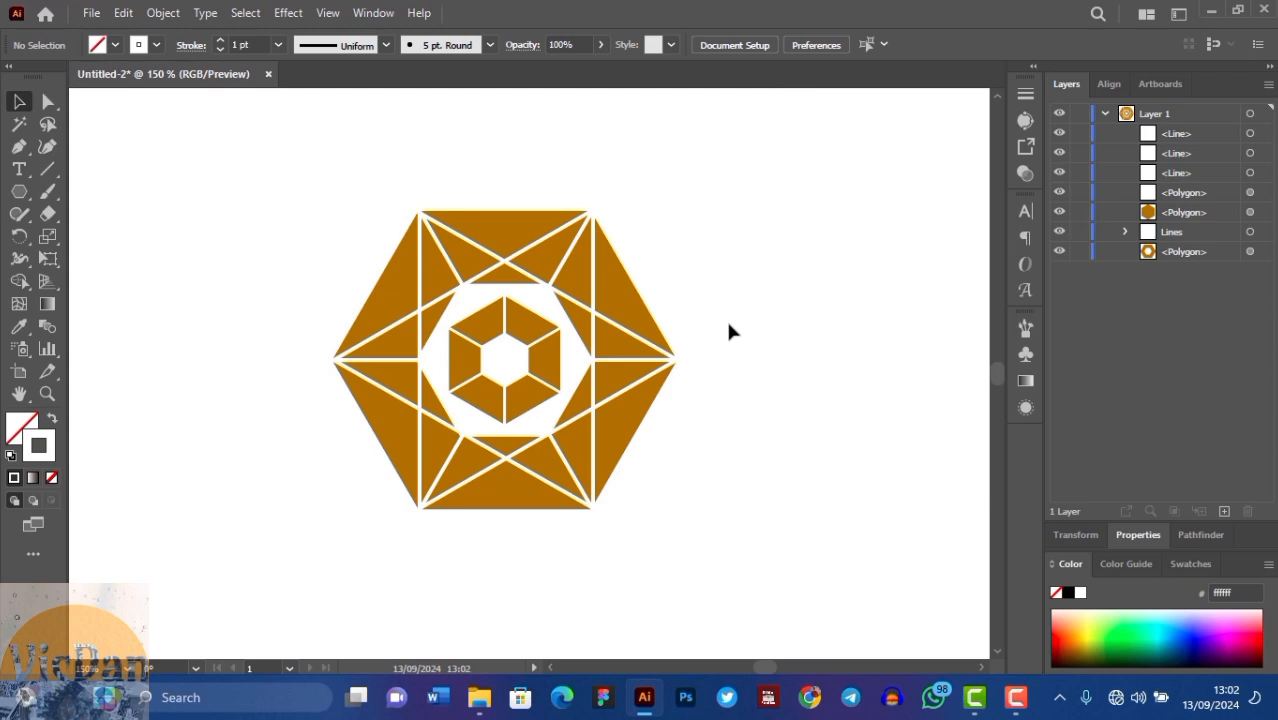
click(1250, 251)
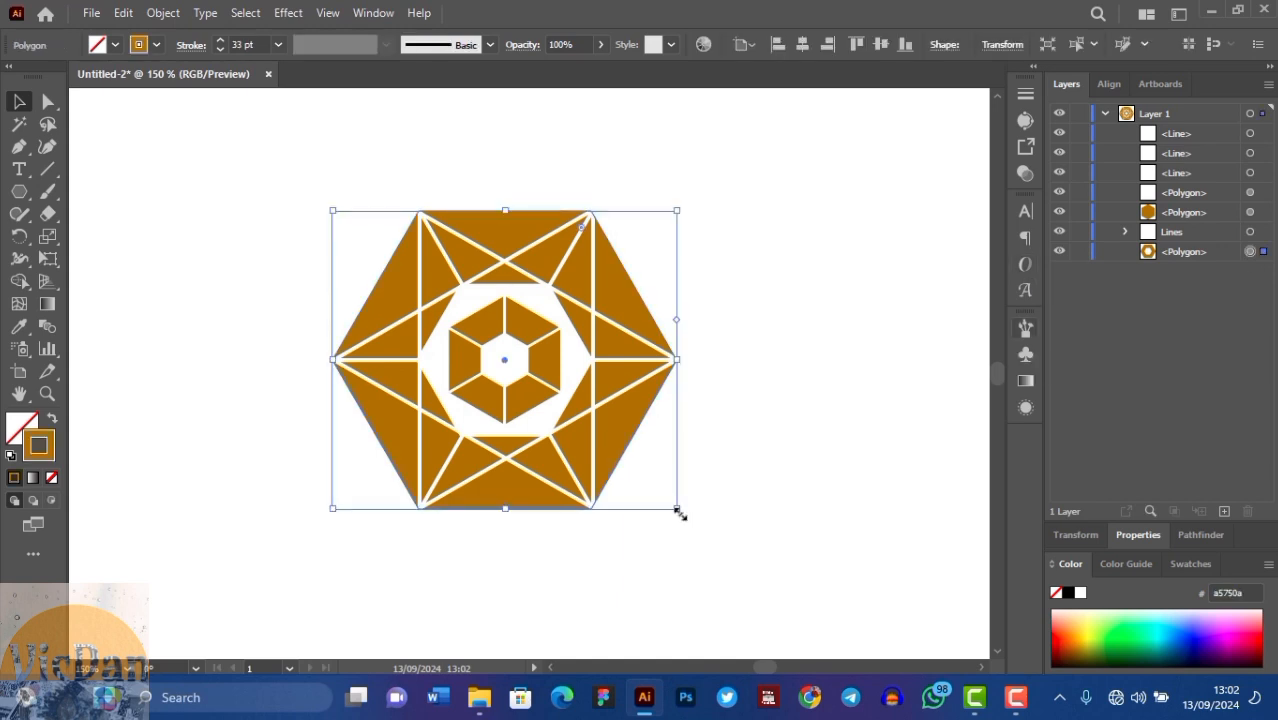
drag(677, 511, 696, 528)
key(ctrl+z)
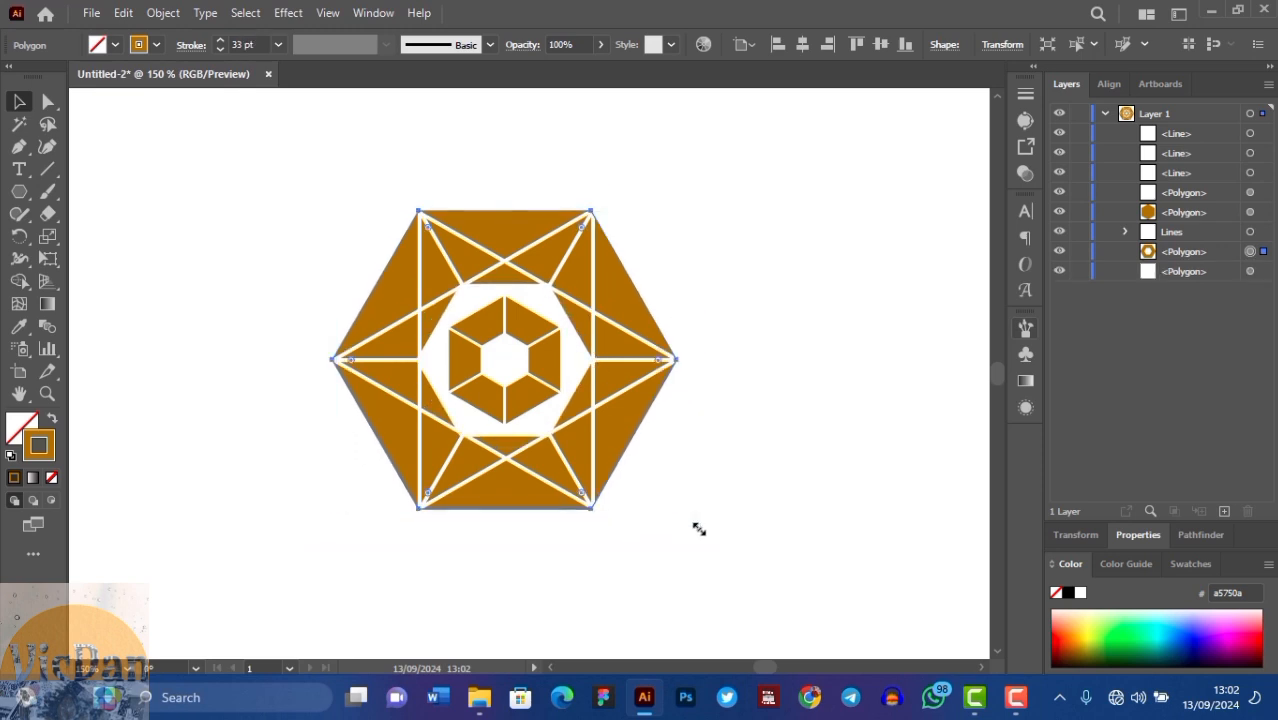
key(ctrl+c)
key(ctrl+f)
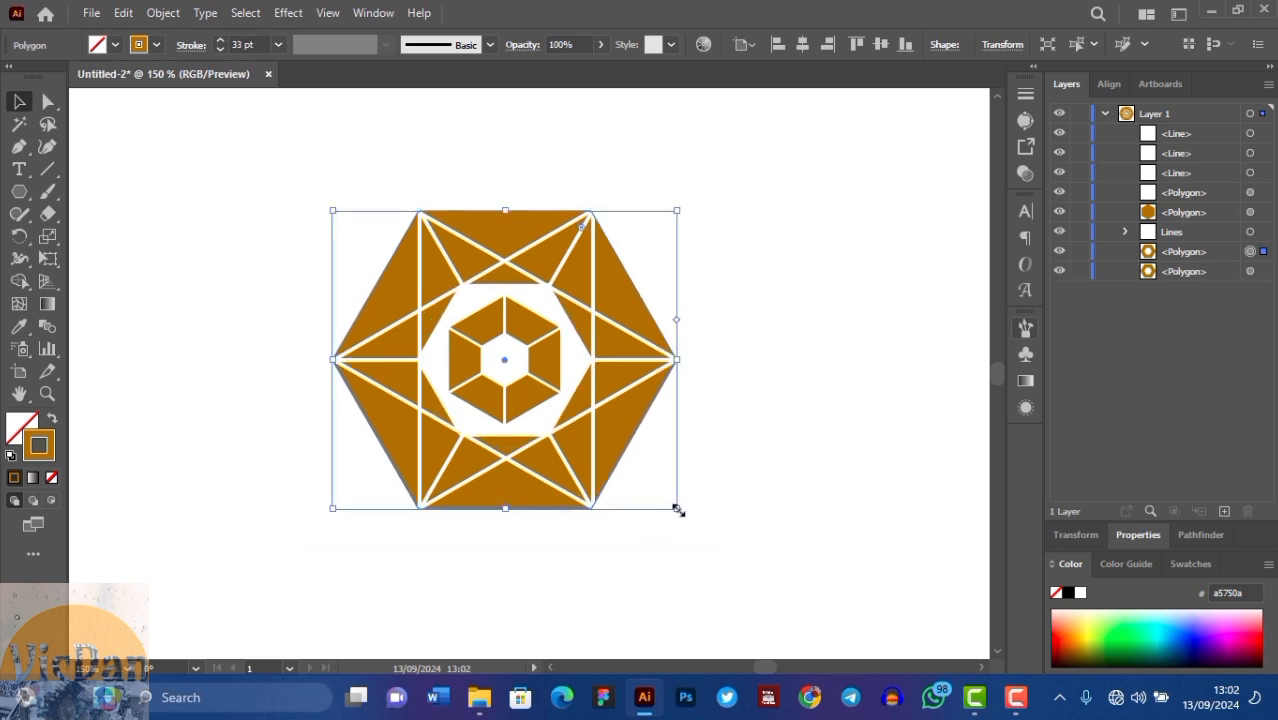
drag(677, 511, 688, 517)
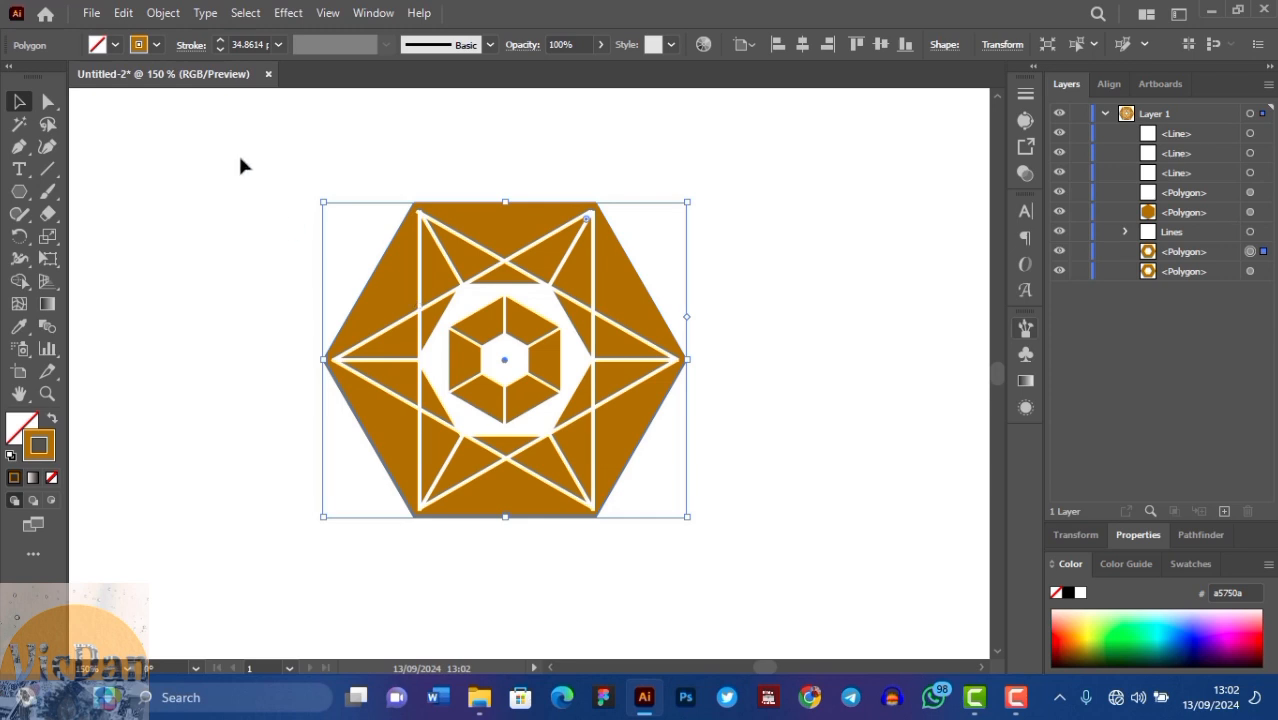
Move the enlarged hexagon copy beneath the original thick hexagon and set its stroke weight to 1.5 pt.
click(1222, 256)
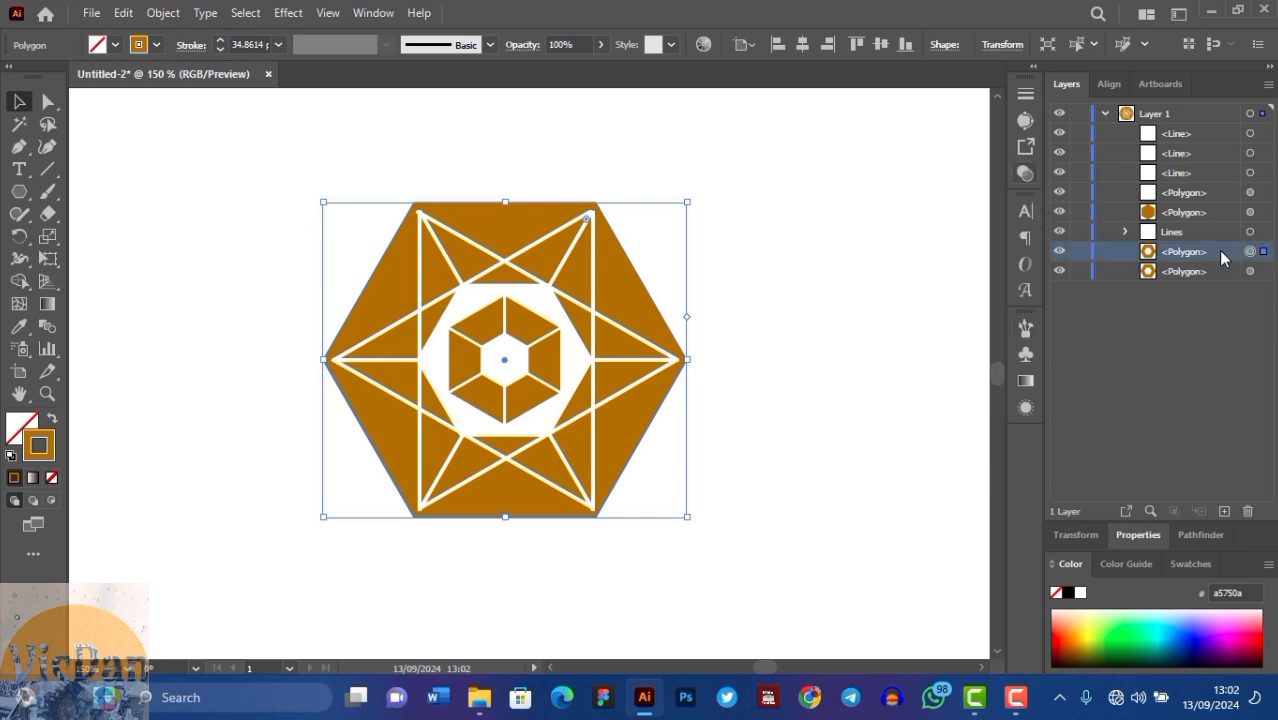
click(278, 44)
click(300, 117)
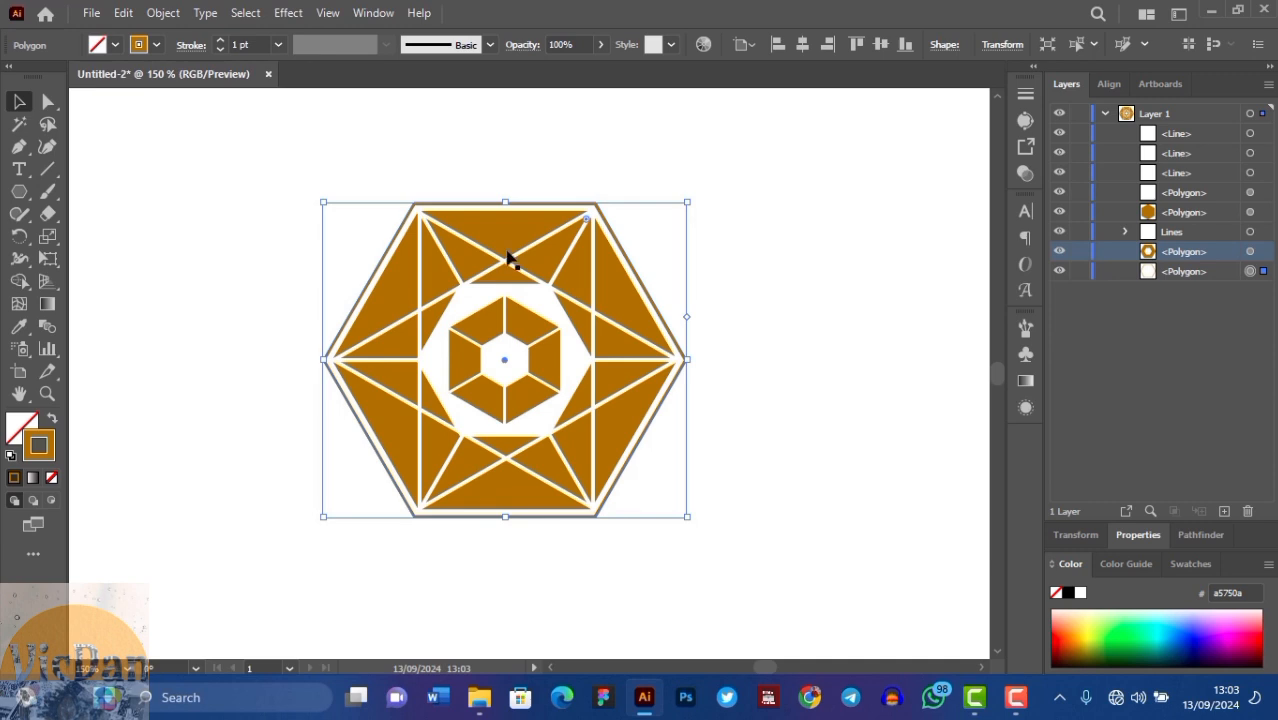
click(235, 45)
text(.5)
key(Return)
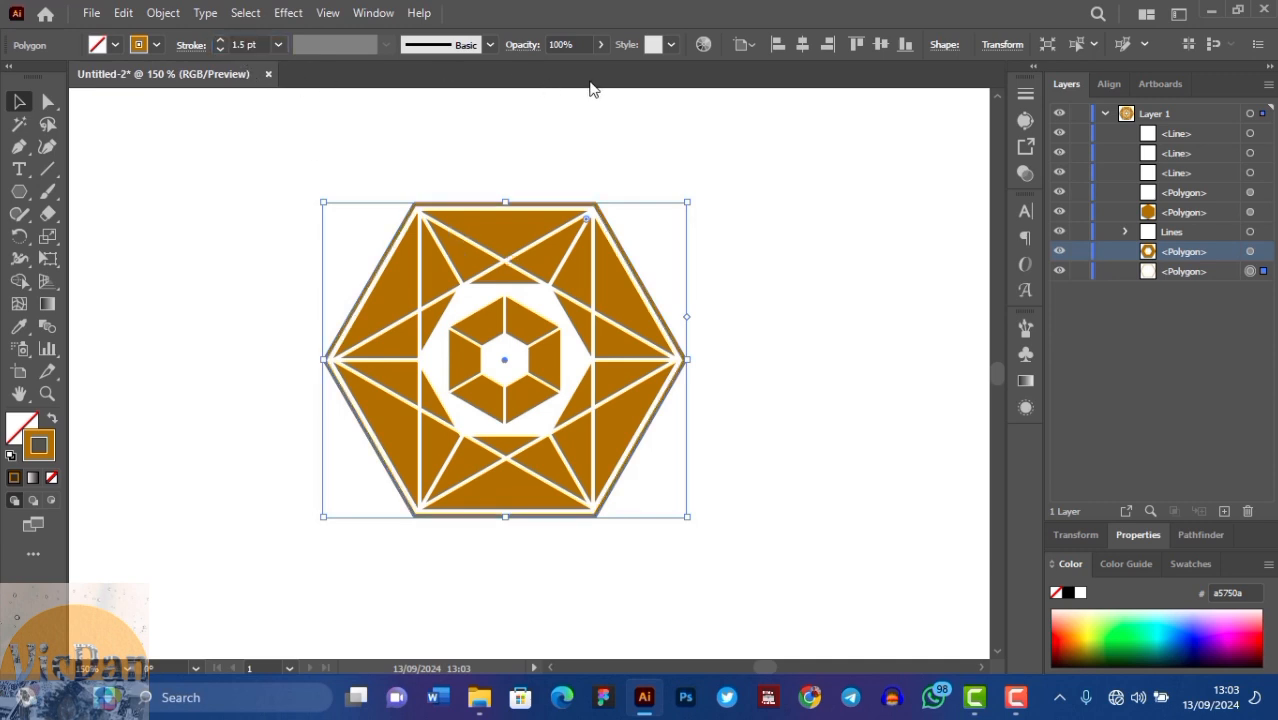
Enlarge the thin hexagon outline slightly about its centre, and paste a copy of it scaled up as a second outline around it.
drag(688, 520, 696, 522)
click(818, 443)
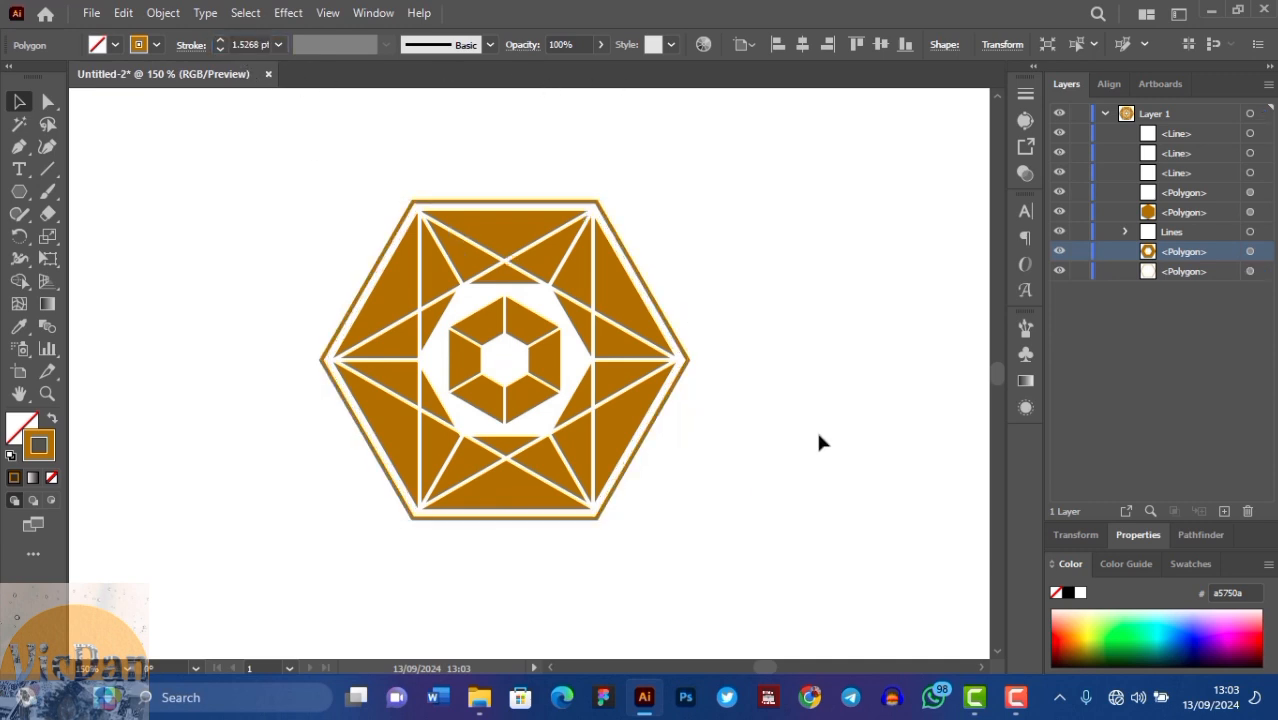
click(689, 359)
key(ctrl+c)
key(ctrl+b)
drag(690, 519, 704, 532)
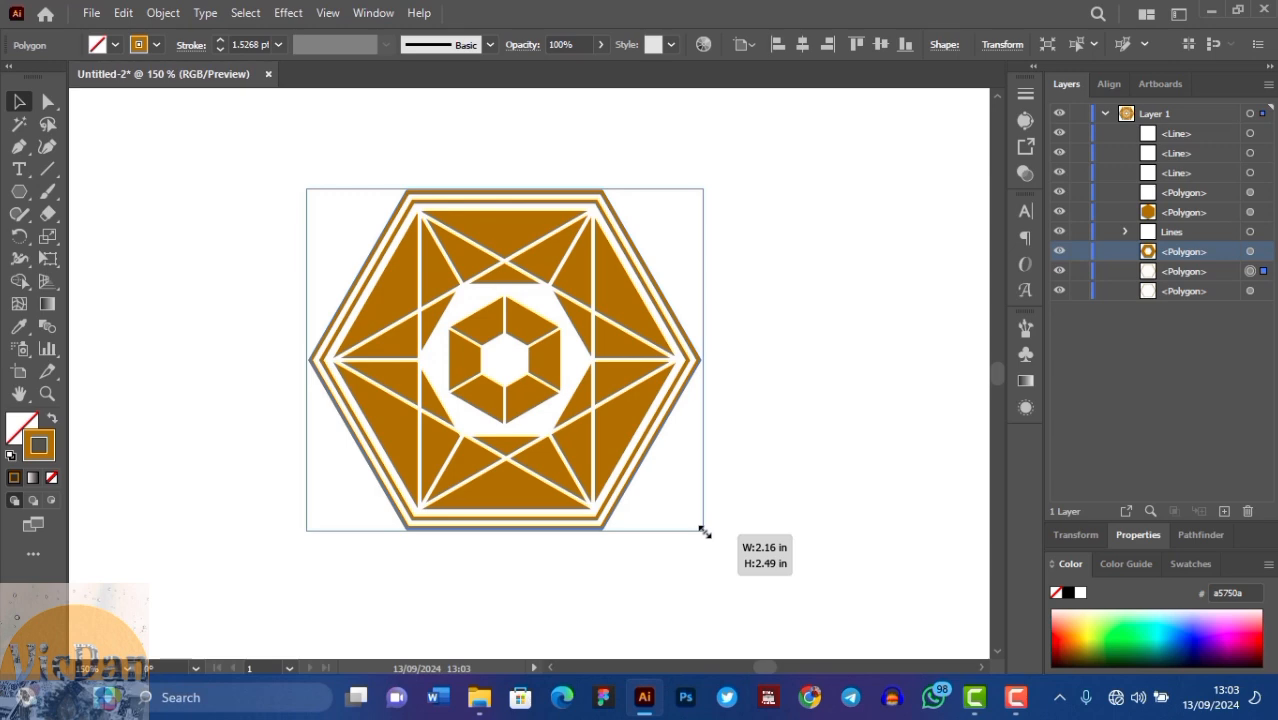
drag(704, 532, 704, 532)
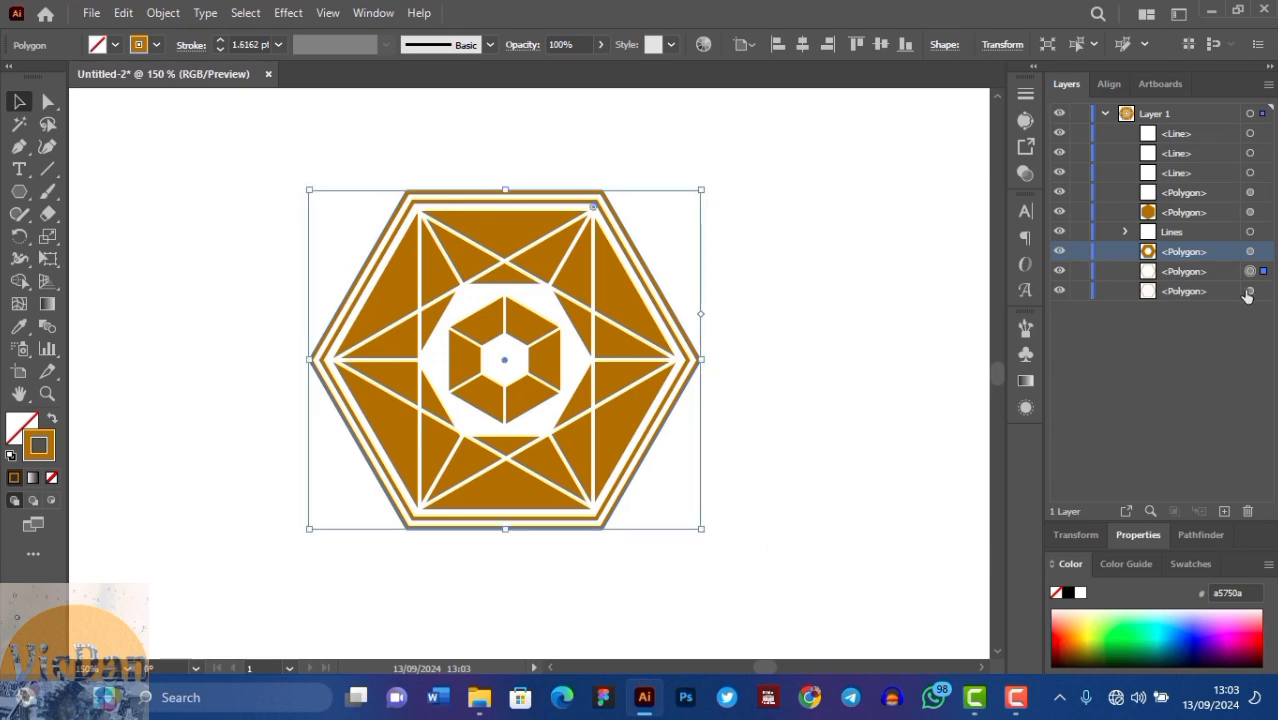
Rotate both thin outer hexagon outlines together about their centre so that each has a corner pointing straight up.
shift+click(1249, 291)
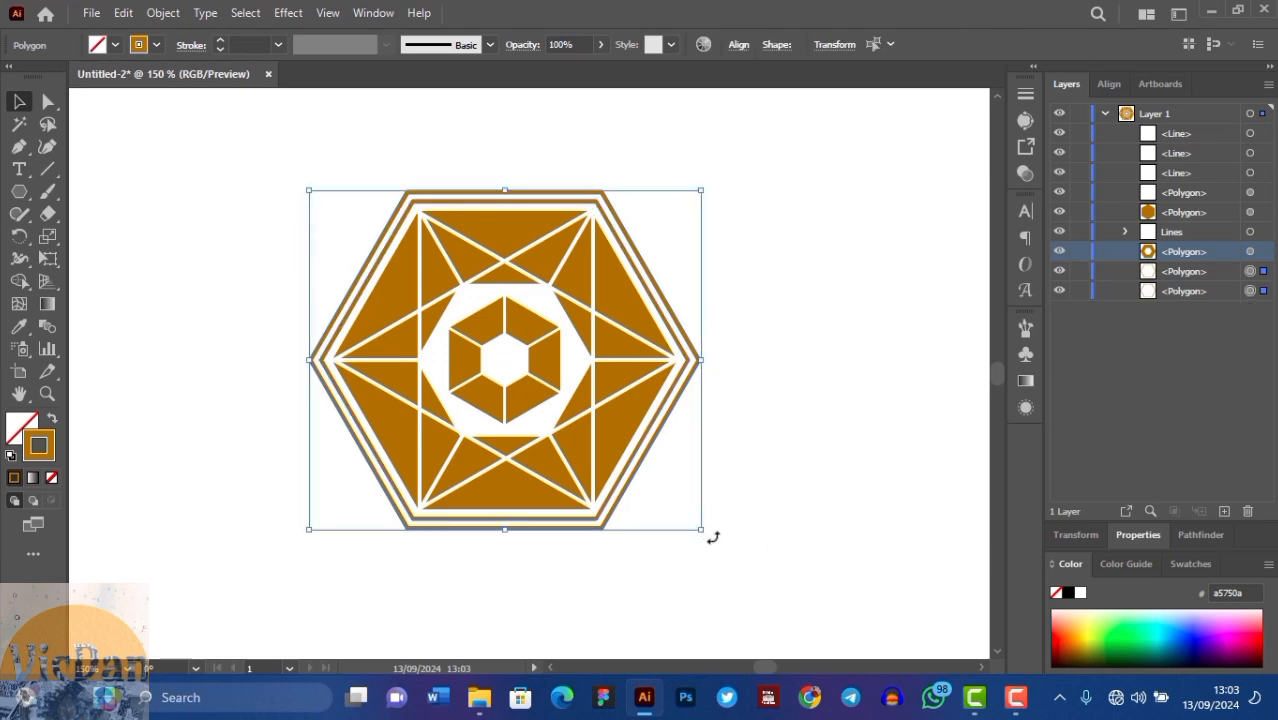
drag(712, 537, 716, 577)
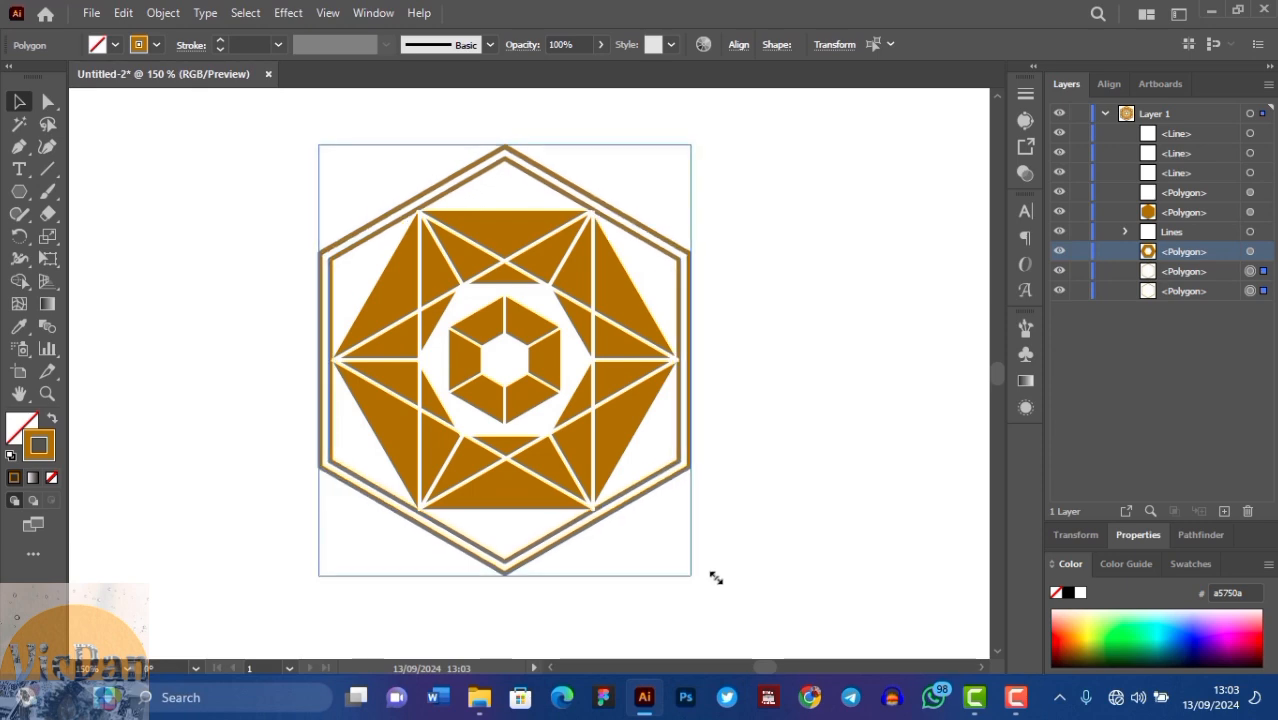
key(ctrl+equal)
key(ctrl+equal)
key(ctrl+equal)
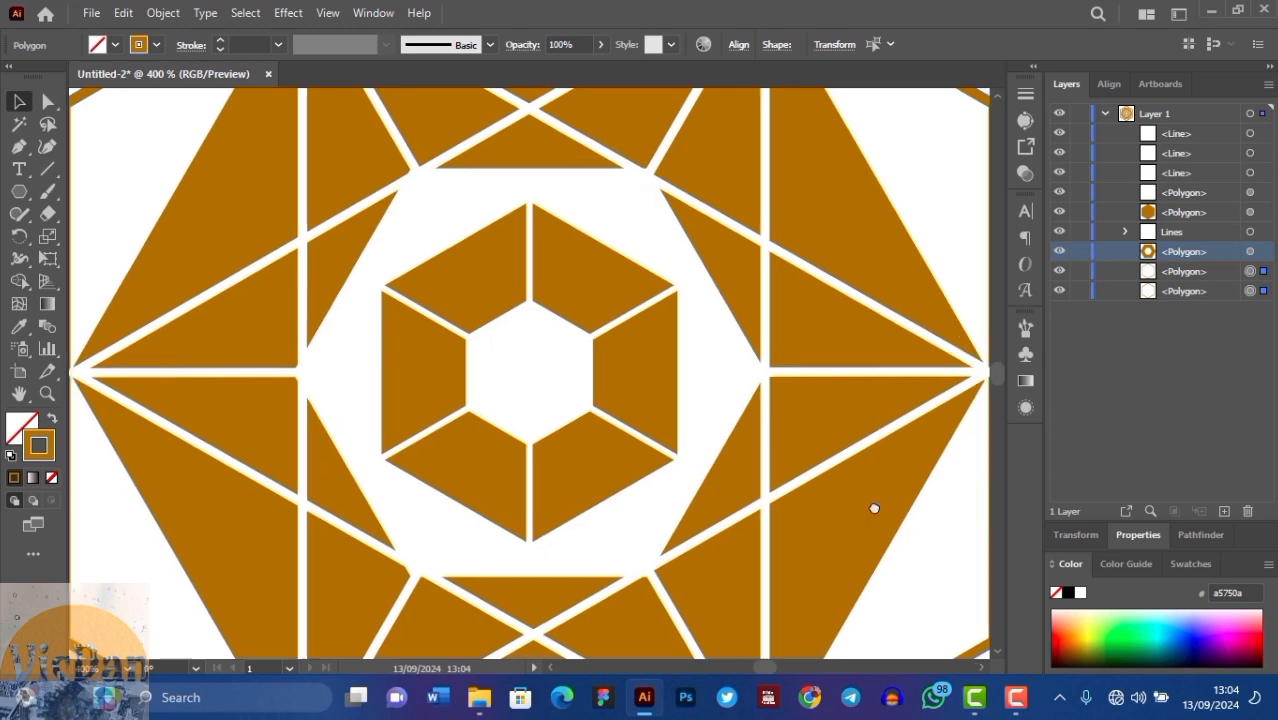
scroll(870, 510, right, 5)
click(1124, 231)
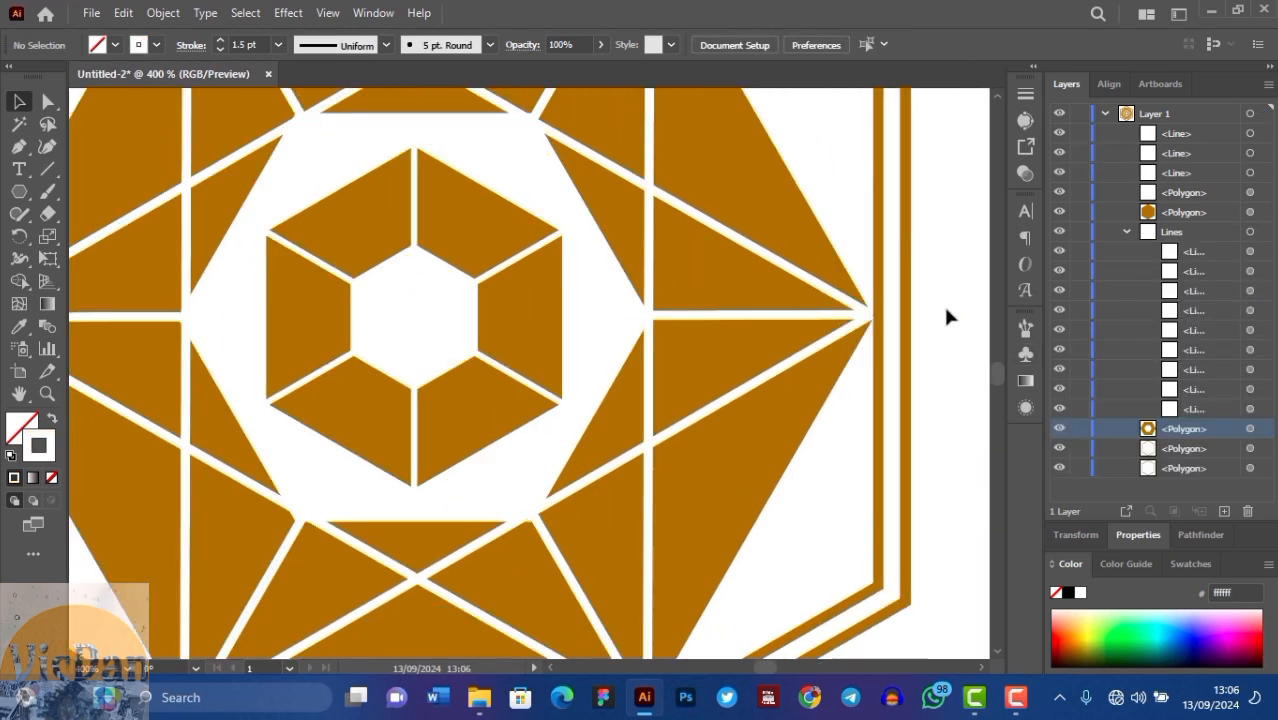
Enlarge the outermost thin hexagon outline slightly about its centre to widen the gap between the two outlines.
key(ctrl+0)
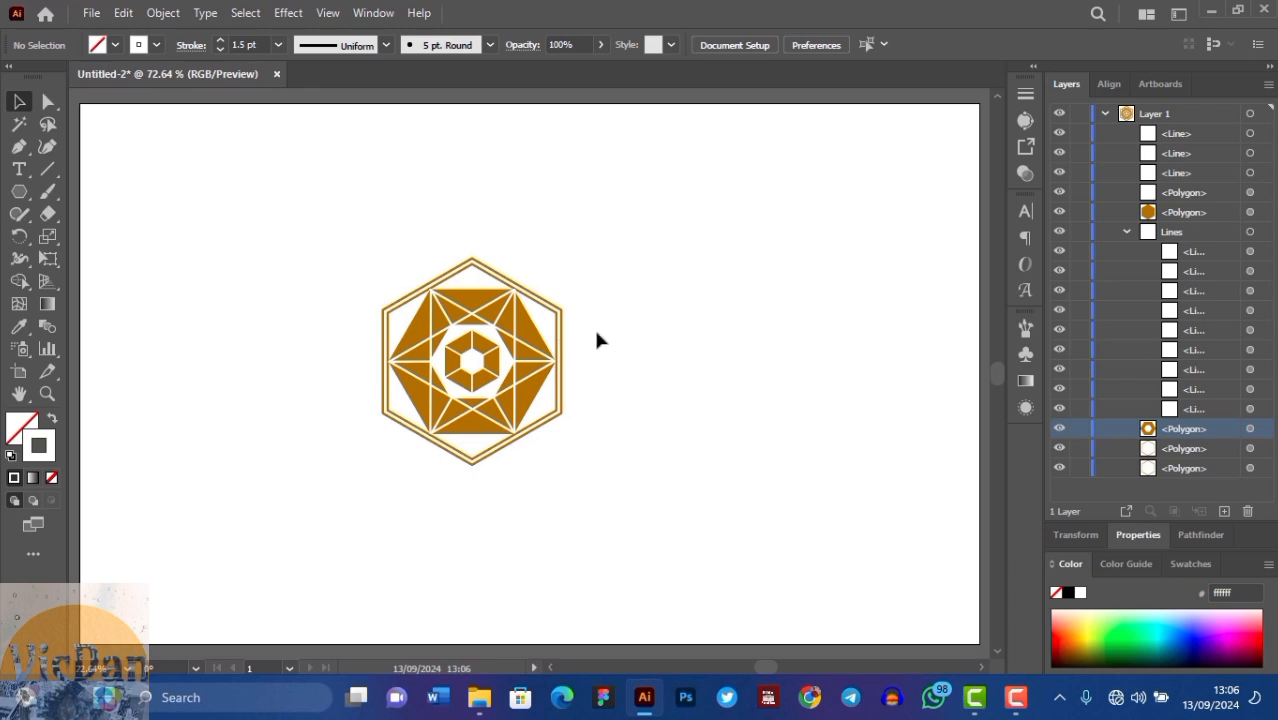
drag(596, 341, 568, 420)
drag(565, 467, 577, 475)
click(702, 384)
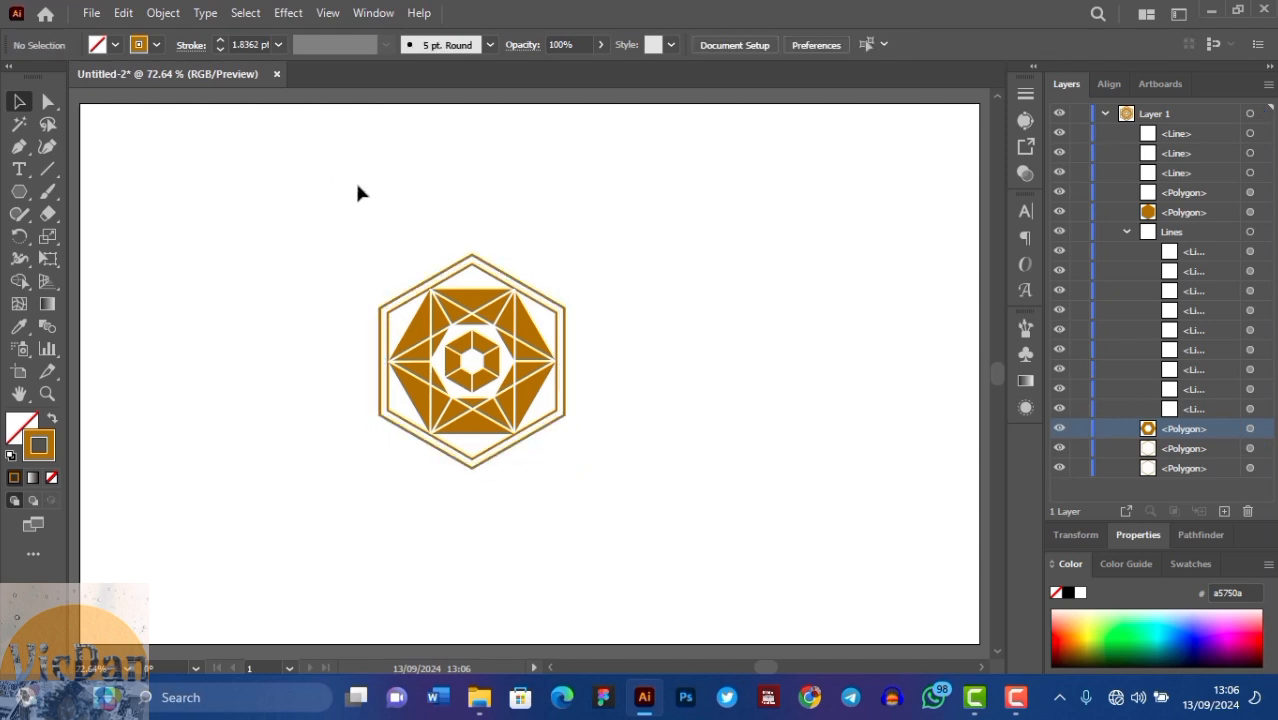
Group the whole hexagon design and arrange it with two copies as a triangular cluster, one above two.
drag(322, 190, 603, 519)
key(ctrl+g)
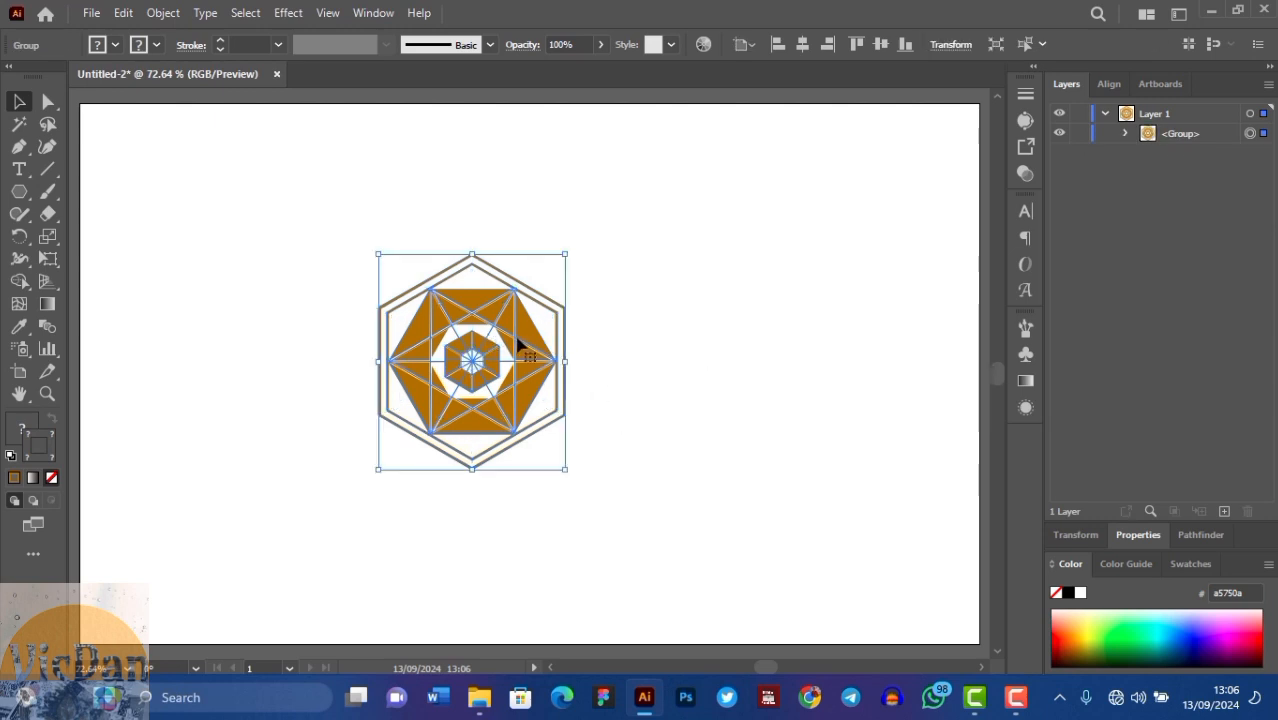
drag(525, 340, 622, 155)
click(835, 306)
click(717, 330)
click(938, 330)
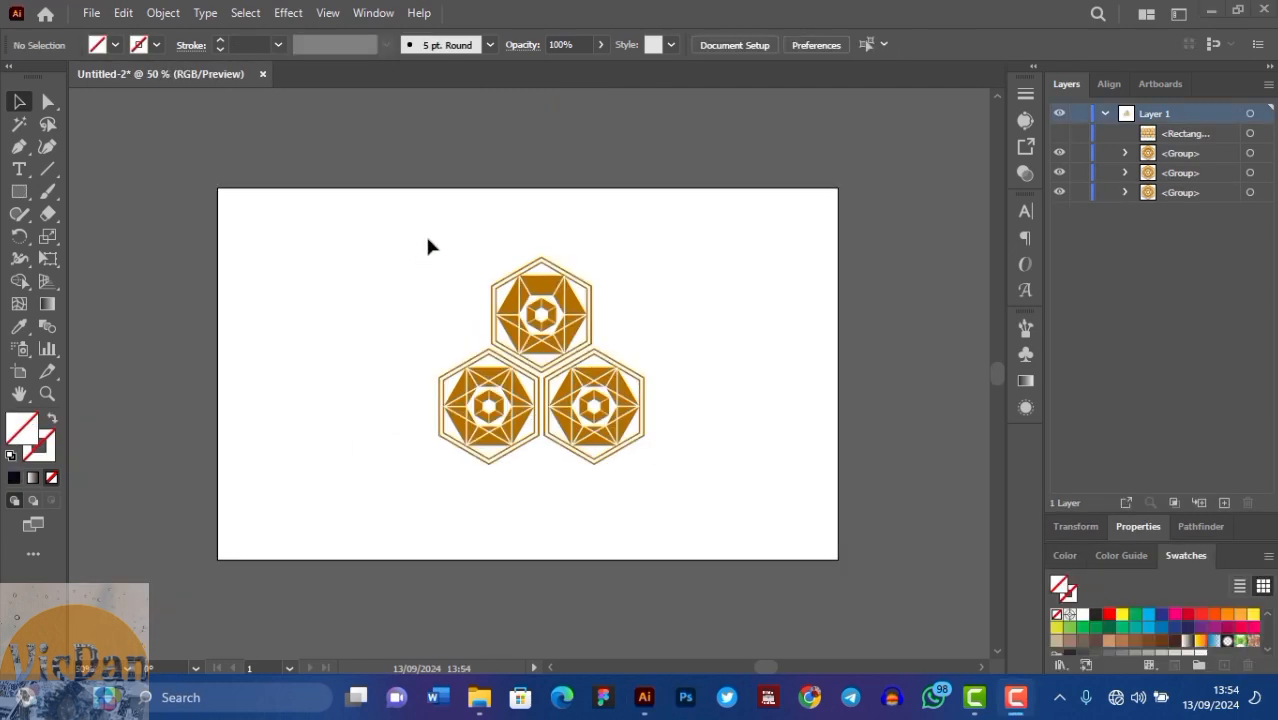
Scale the three-hexagon cluster down slightly about its centre.
key(ctrl+a)
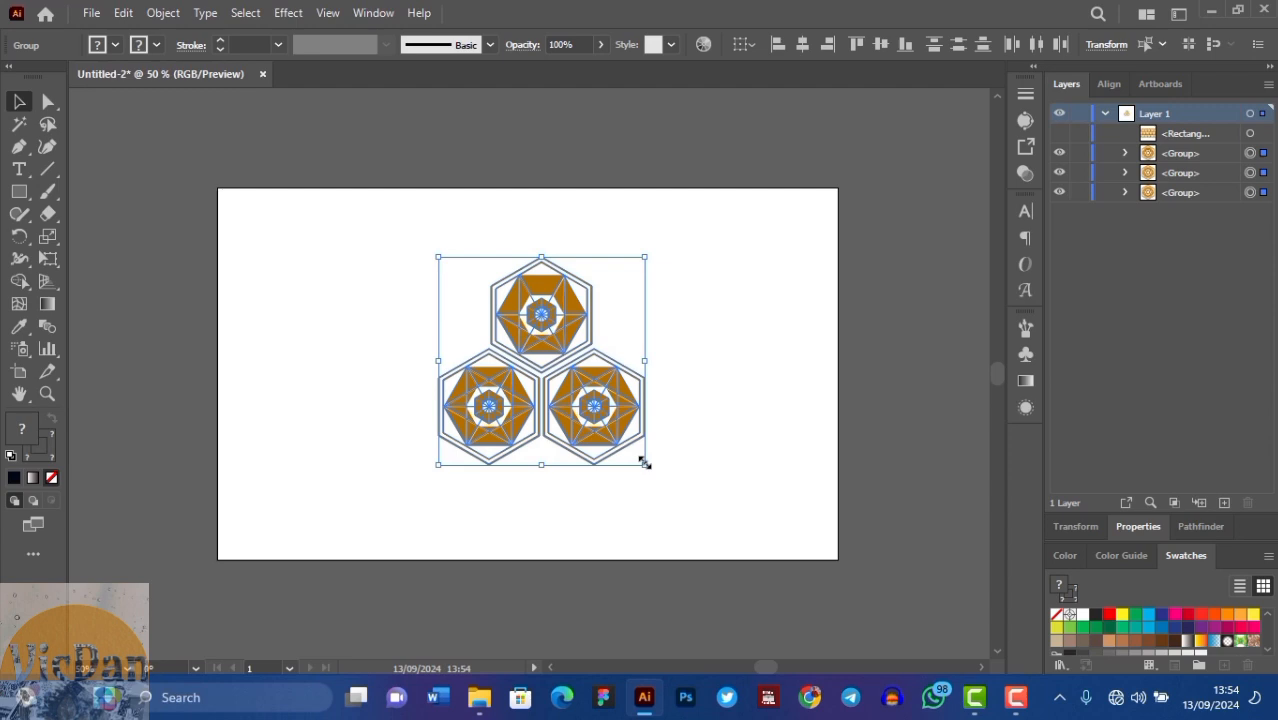
drag(645, 462, 635, 452)
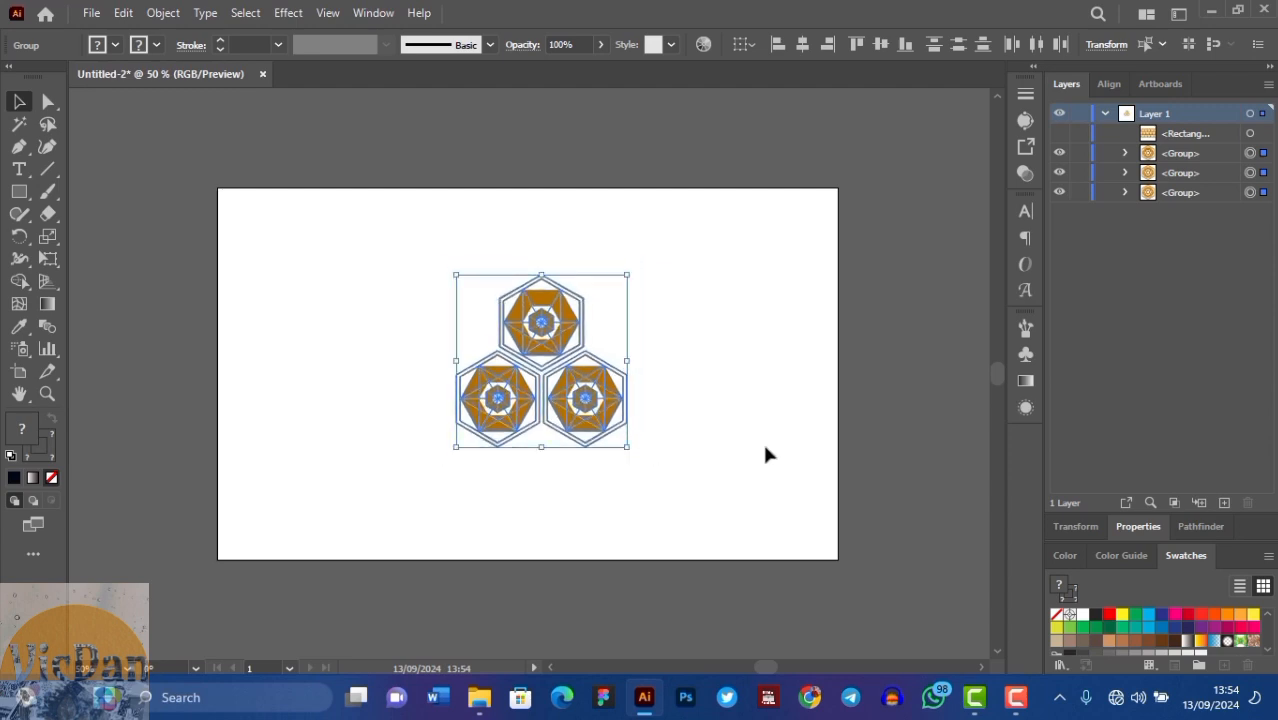
click(385, 248)
Make a new pattern from the three grouped hexagons.
drag(399, 205, 710, 578)
click(163, 13)
mouse_move(300, 504)
click(530, 516)
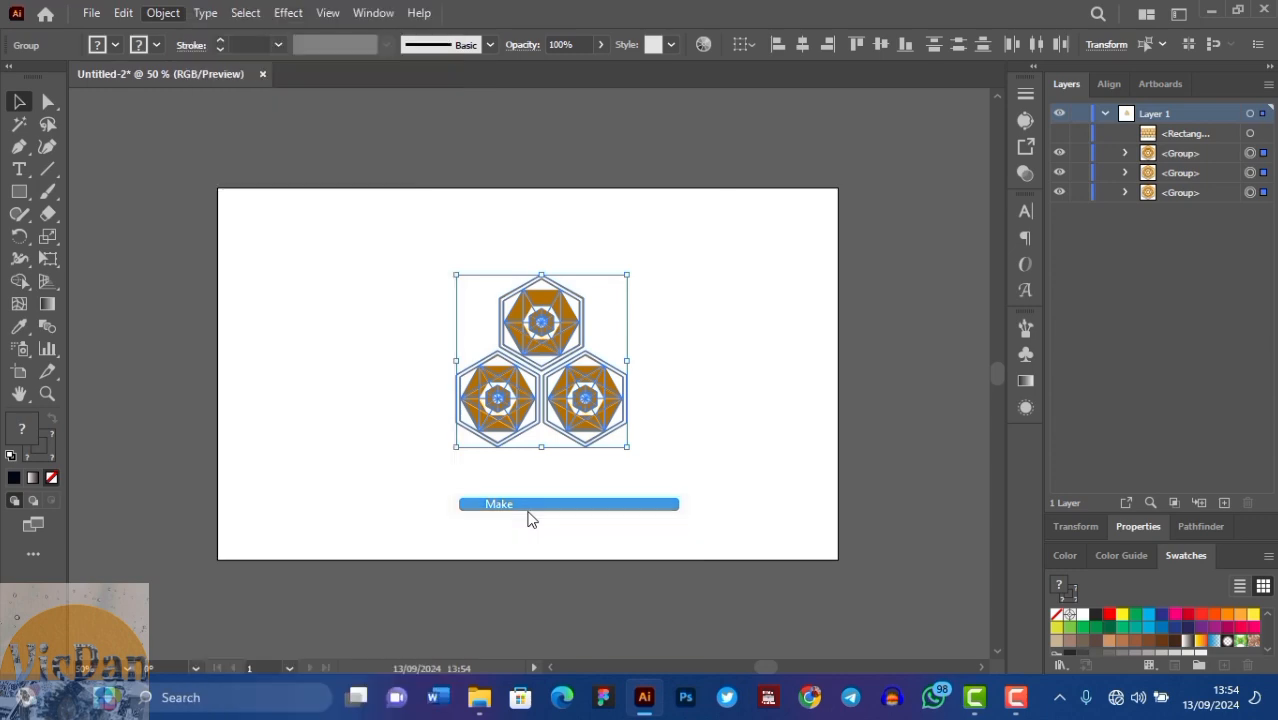
key(Return)
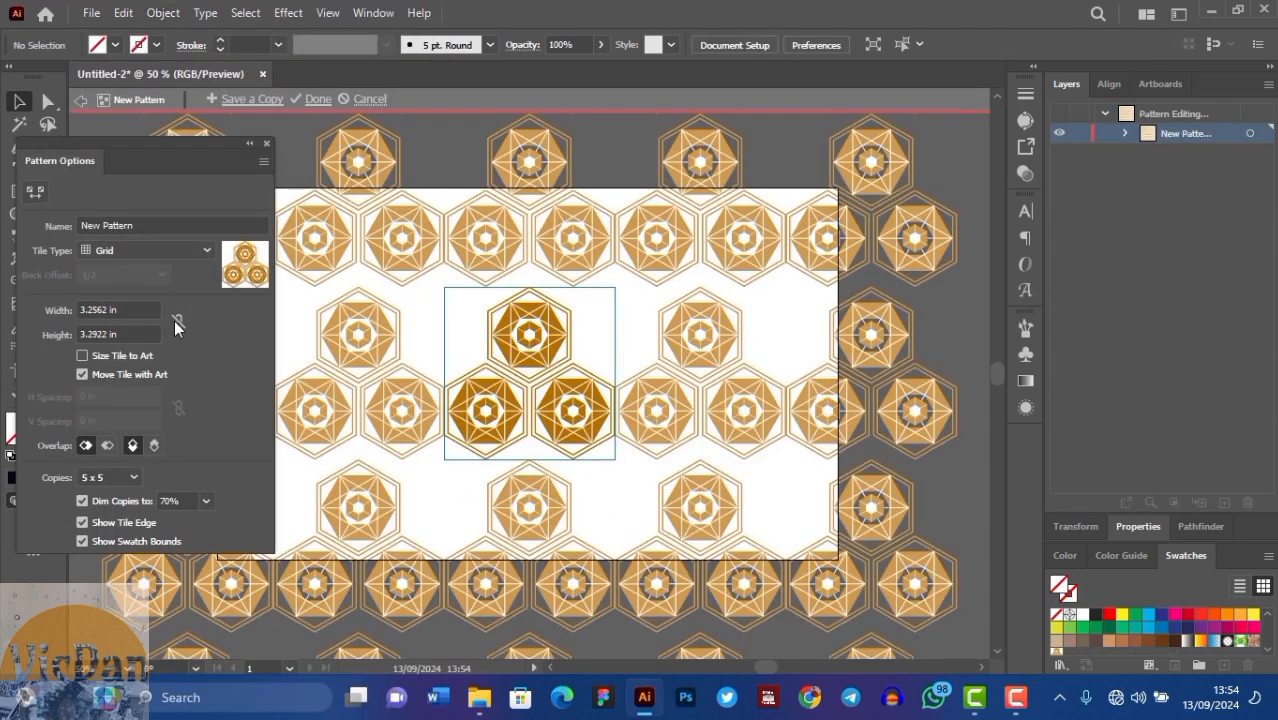
Shrink the pattern tile to about 2.78 × 2.78 in with the Pattern Tile Tool and set the tile type to Brick by Row.
click(34, 191)
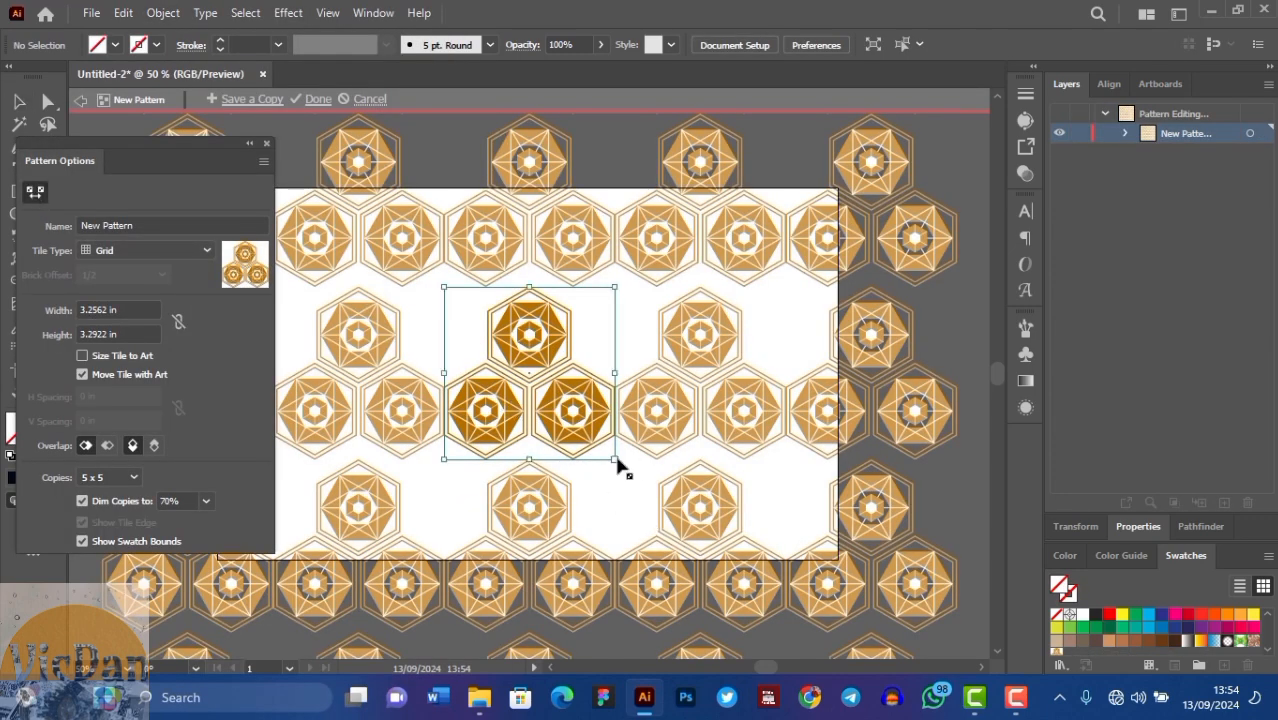
drag(619, 462, 602, 446)
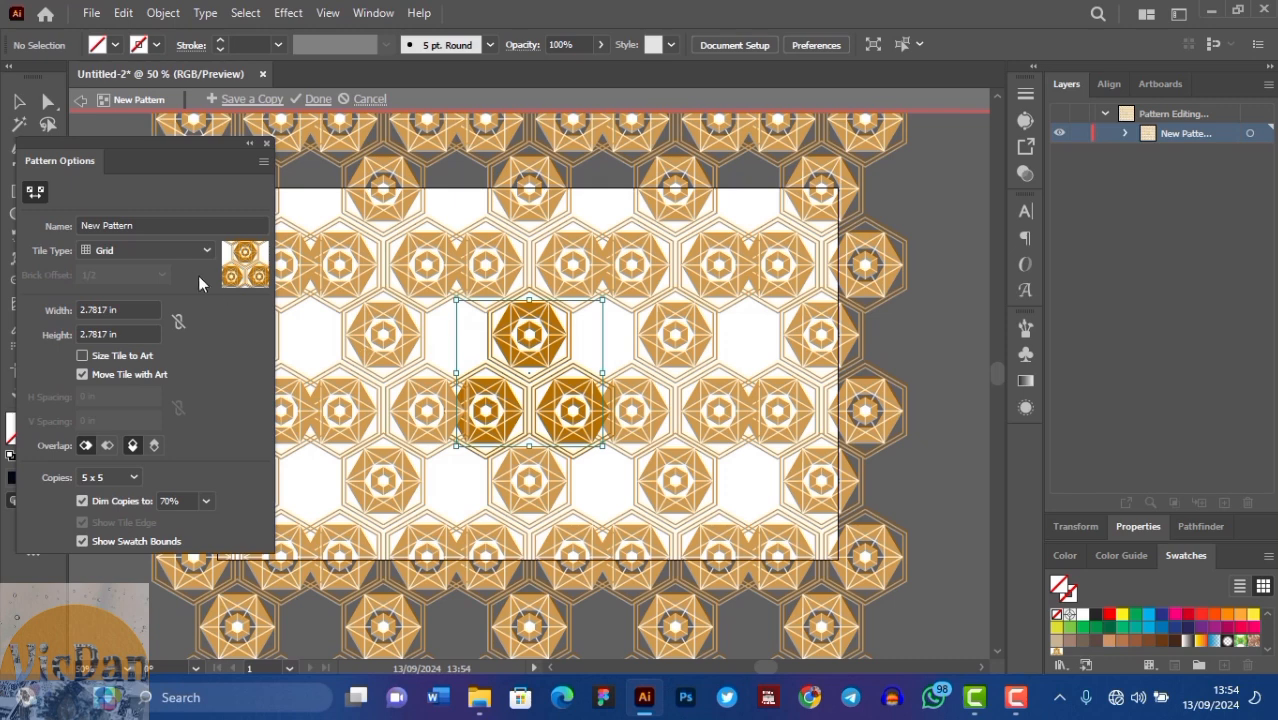
click(174, 257)
key(Escape)
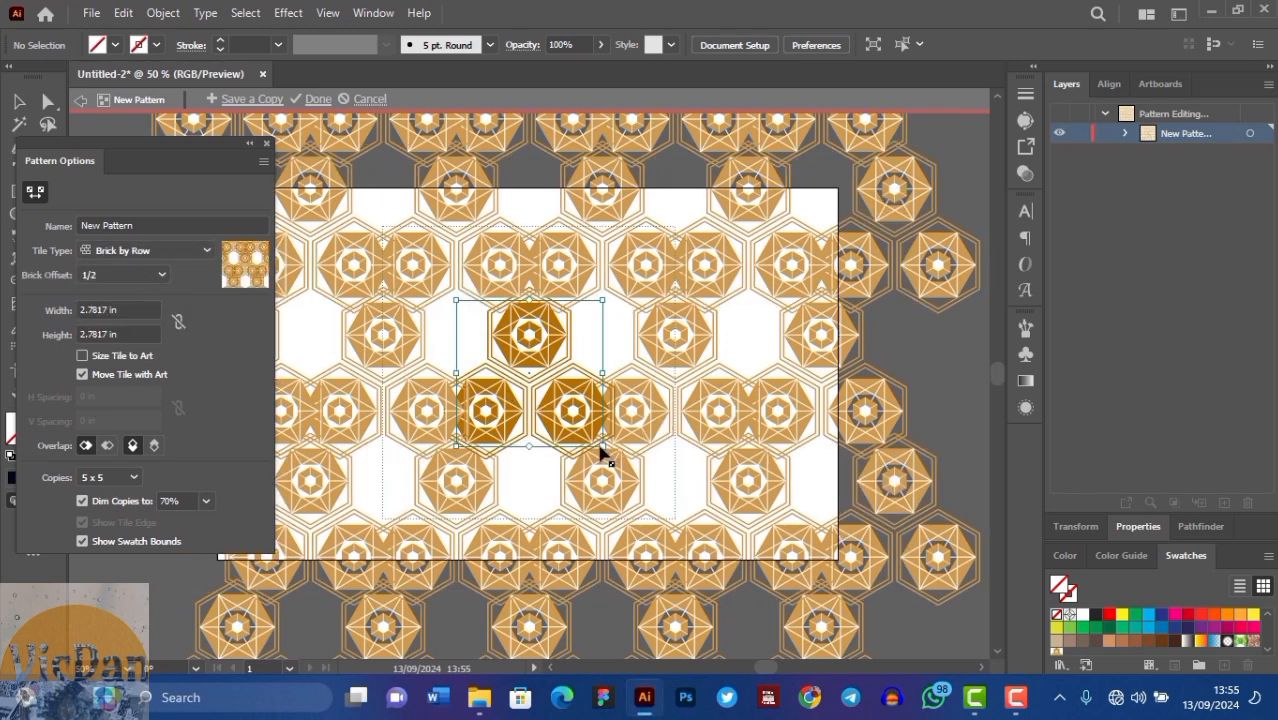
Try the Brick by Column tile type with the tile resized to about 2.77 × 2.86 in.
drag(602, 446, 590, 358)
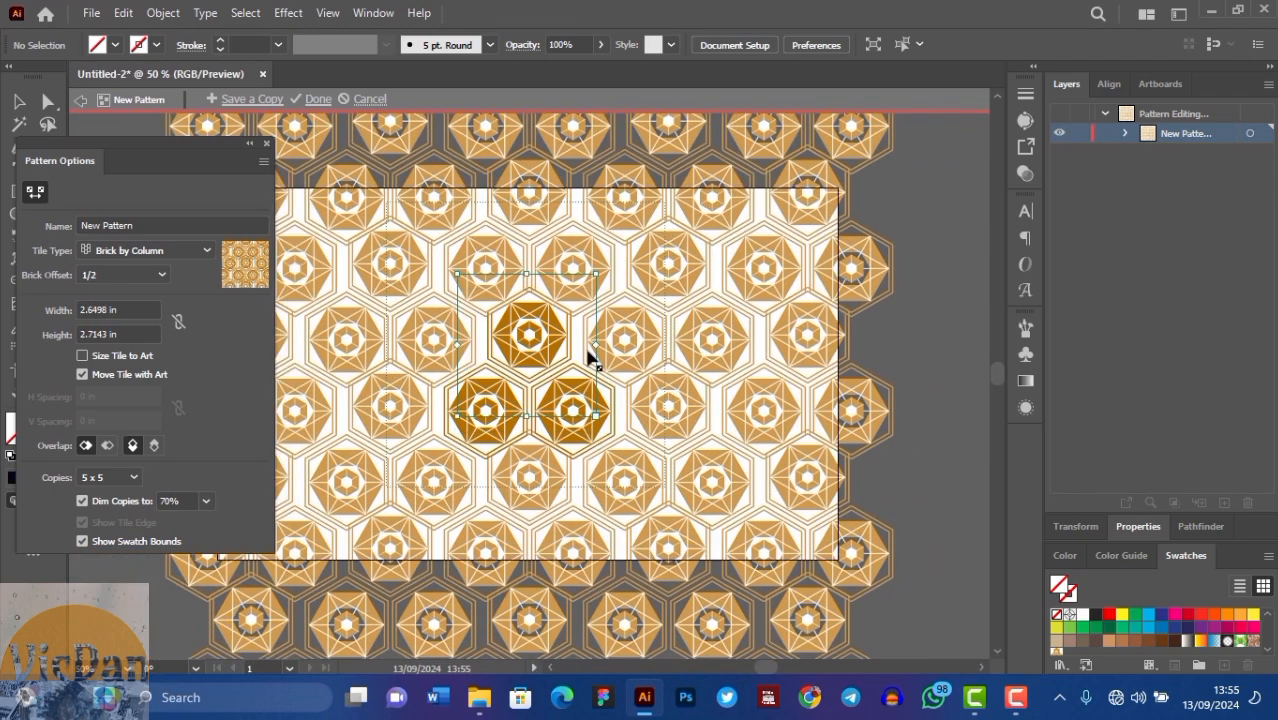
drag(599, 271, 604, 266)
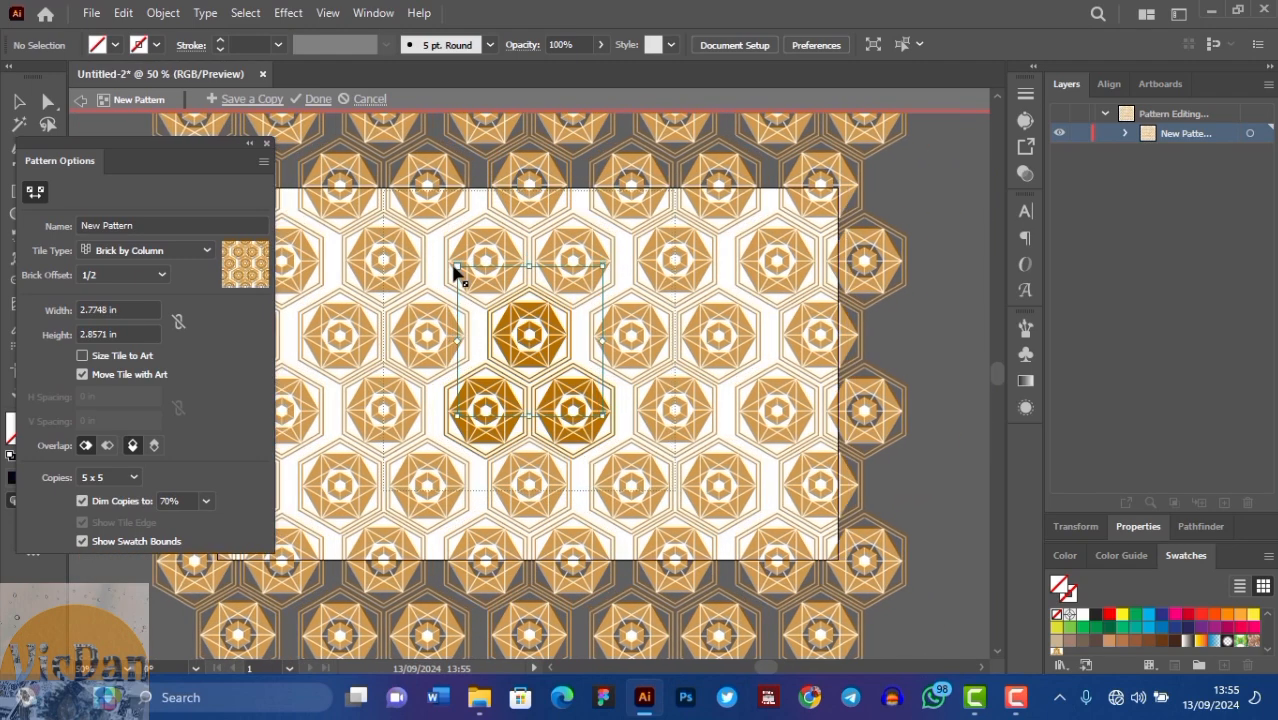
drag(455, 272, 456, 262)
Set the tile type to Hex by Column and resize the tile to about 3.32 × 2.89 in so the hexagons interlock evenly.
click(150, 250)
drag(614, 434, 570, 414)
click(175, 331)
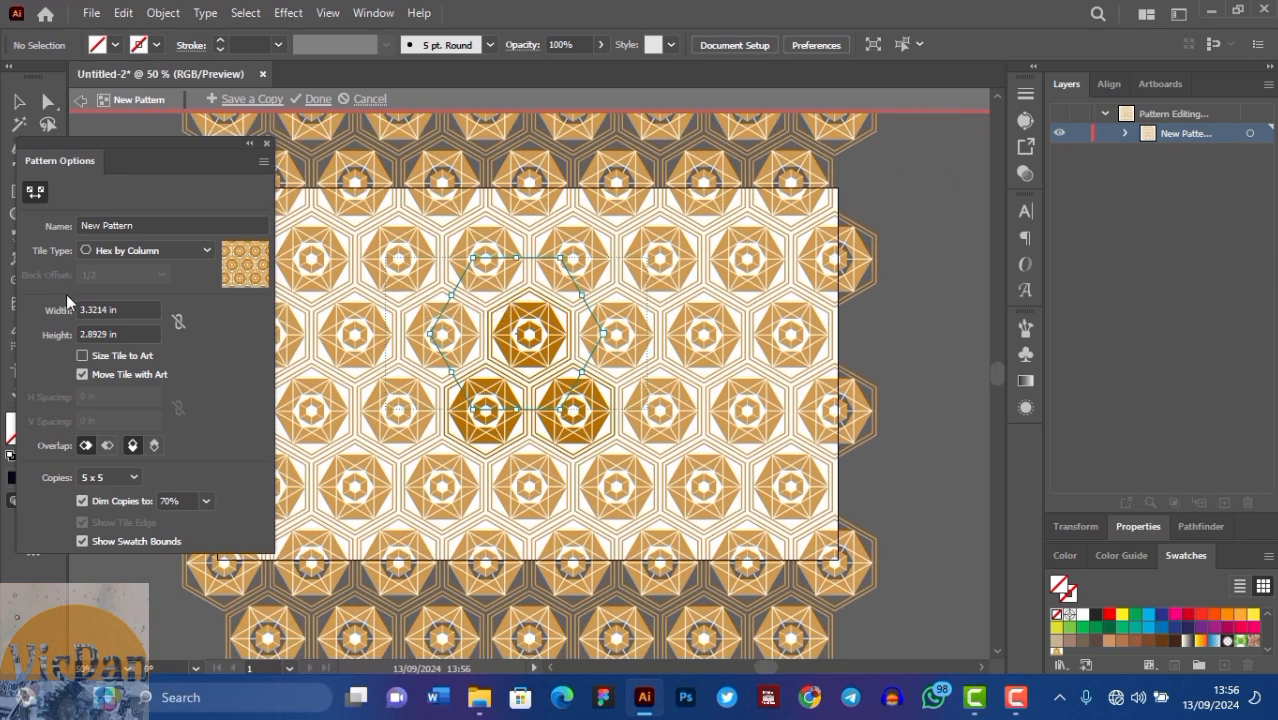
drag(563, 415, 566, 418)
key(ctrl+z)
Name the pattern Honeycomb and finish pattern editing.
click(144, 226)
key(BackSpace)
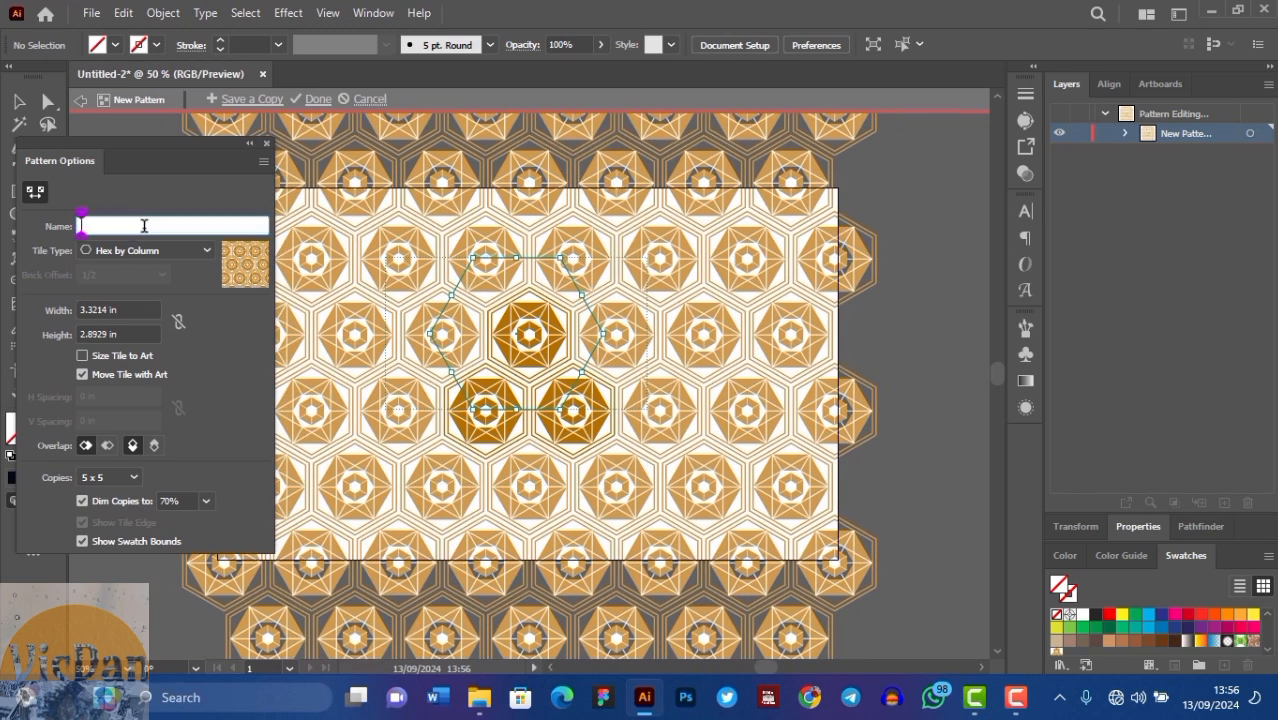
text(Honey)
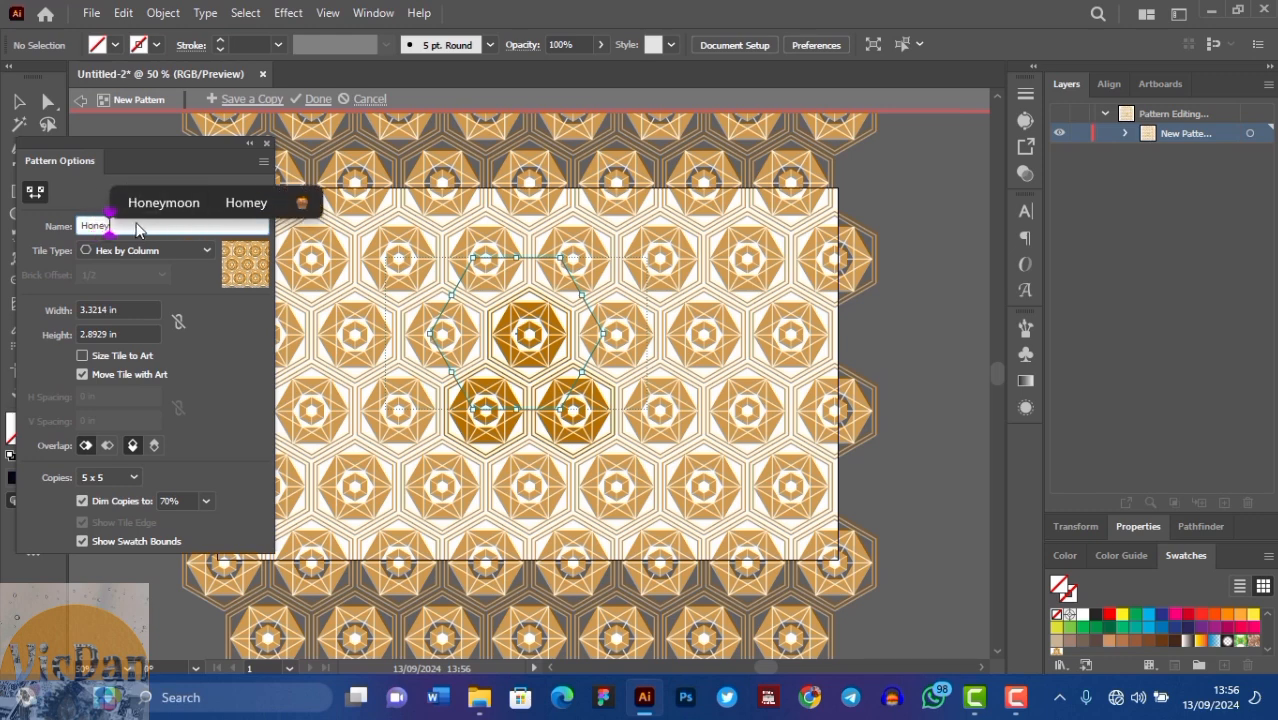
text(comb)
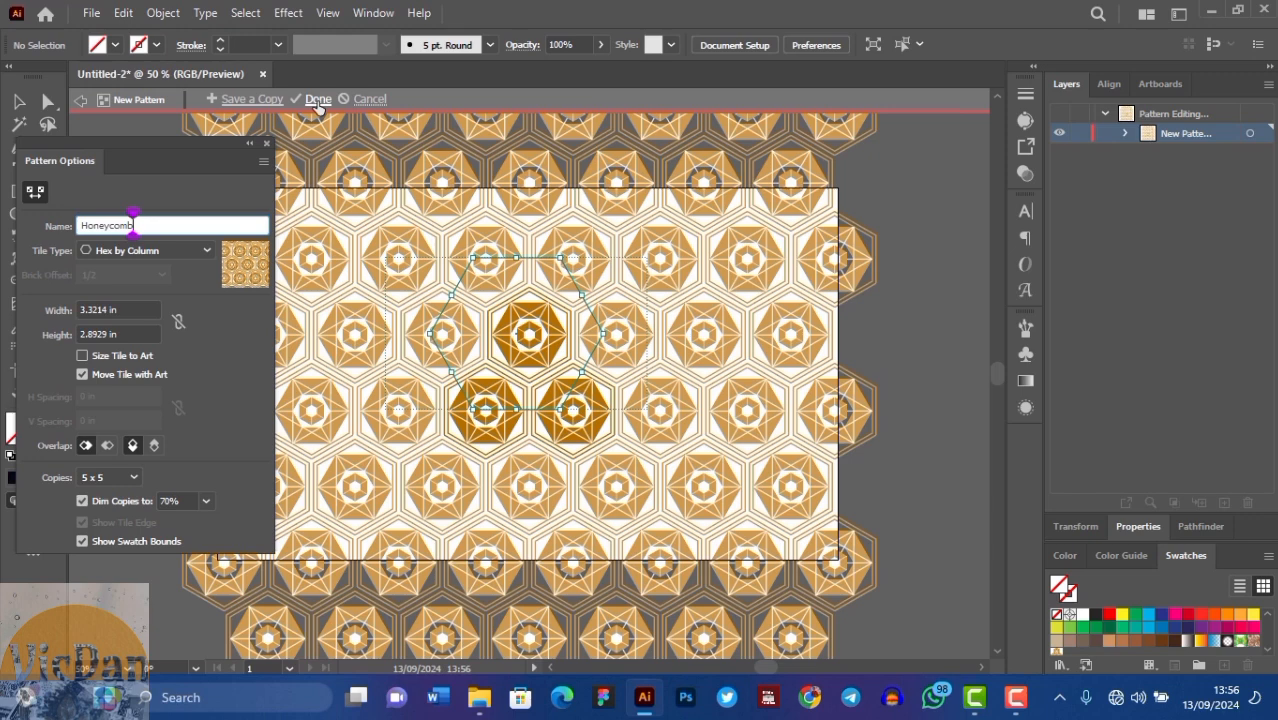
click(318, 100)
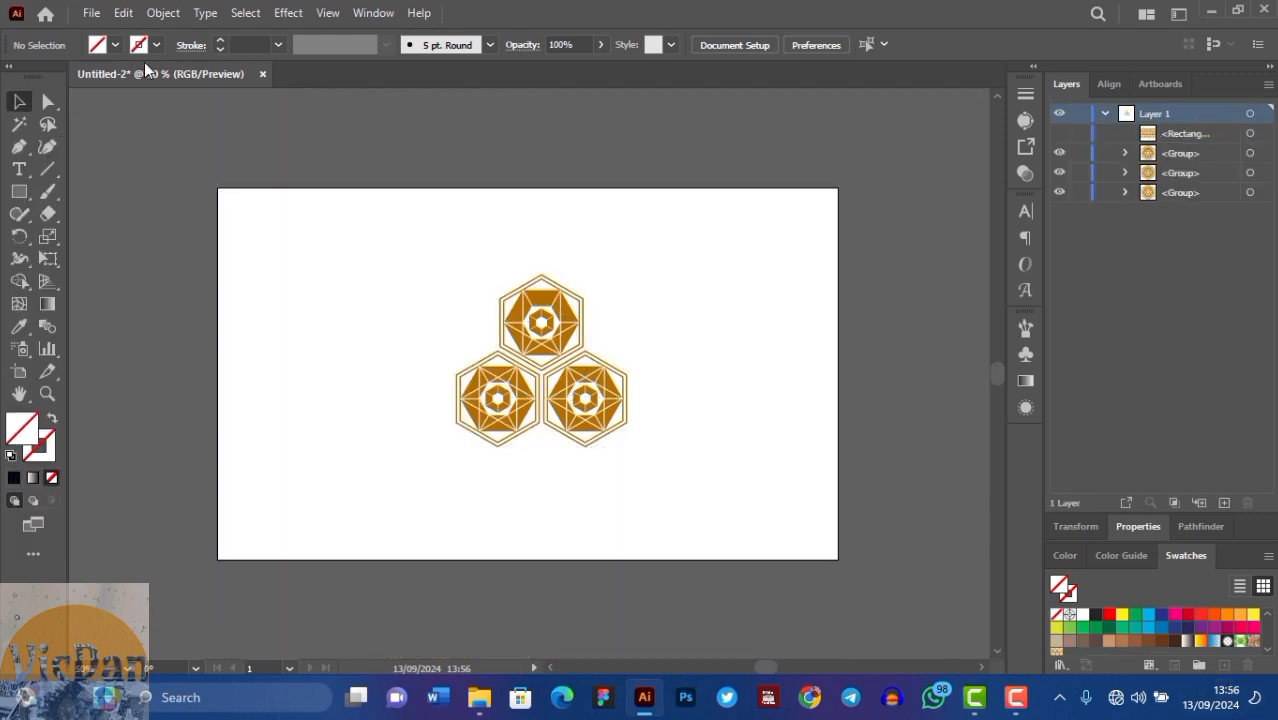
Hide the three hexagon groups on Layer 1.
scroll(658, 511, down, 1)
key(ctrl+a)
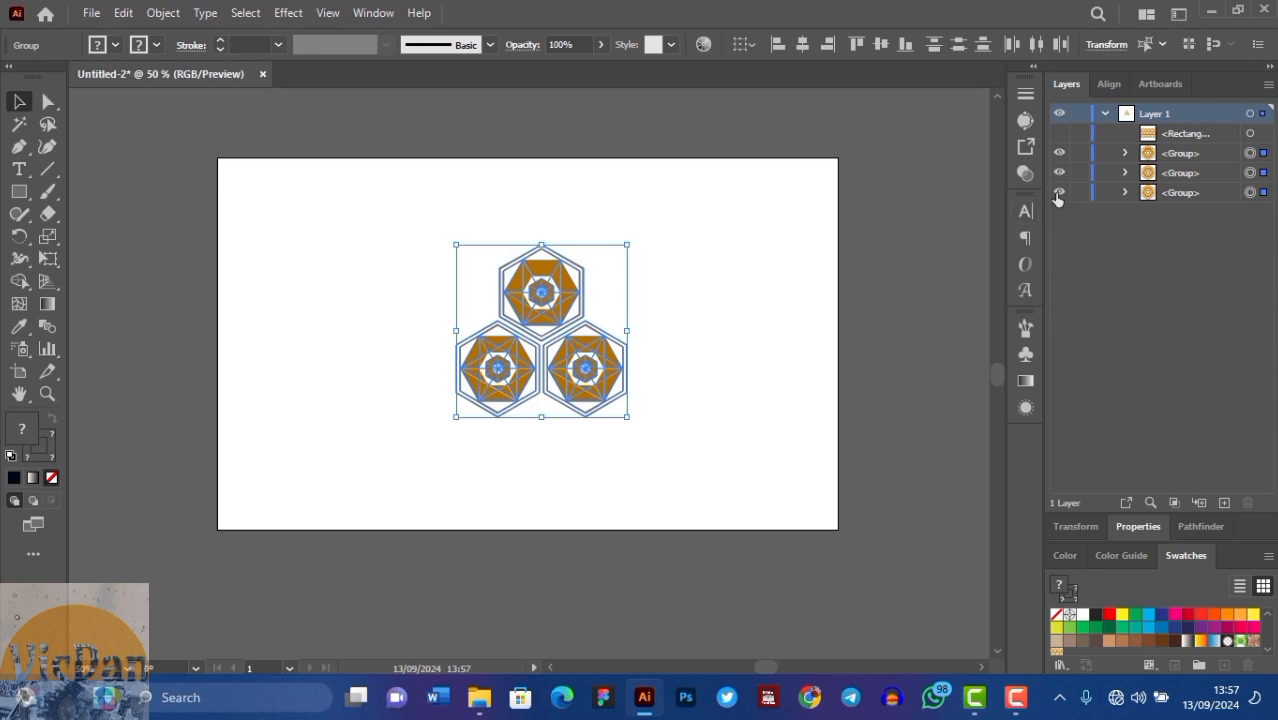
drag(1057, 199, 1058, 152)
Draw a rectangle with the Rectangle Tool that covers the whole artboard.
click(24, 196)
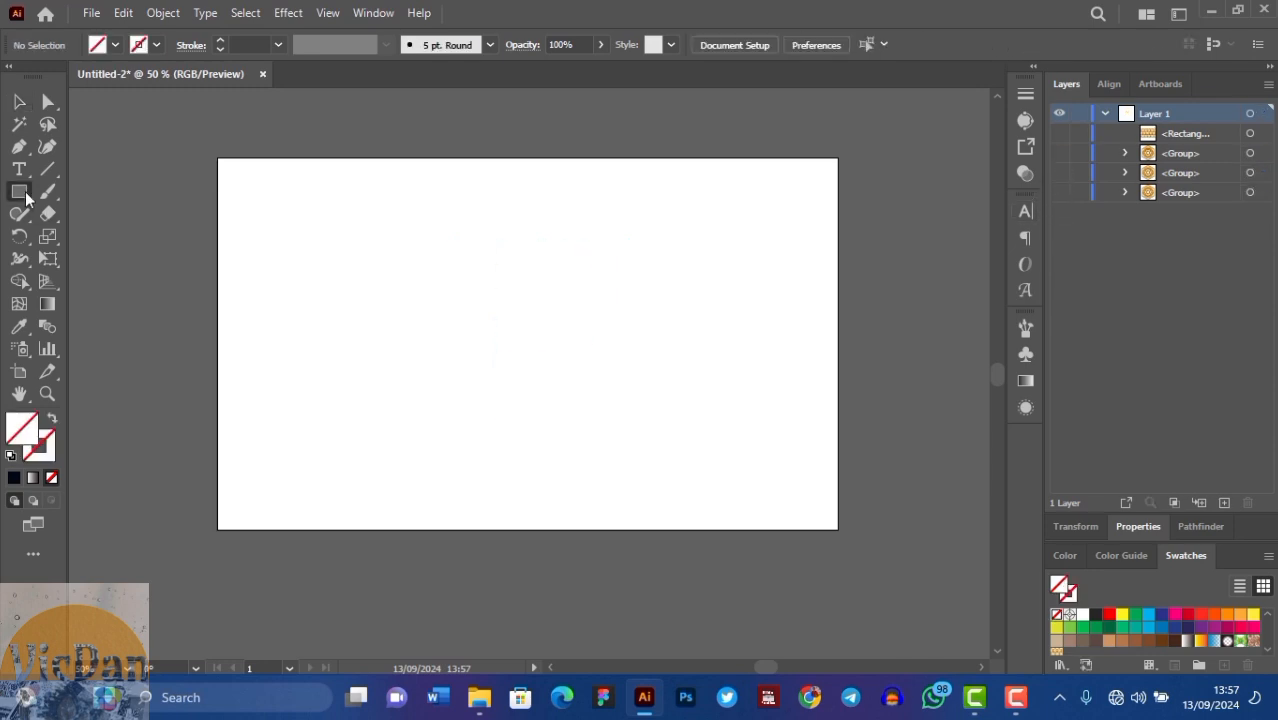
click(26, 197)
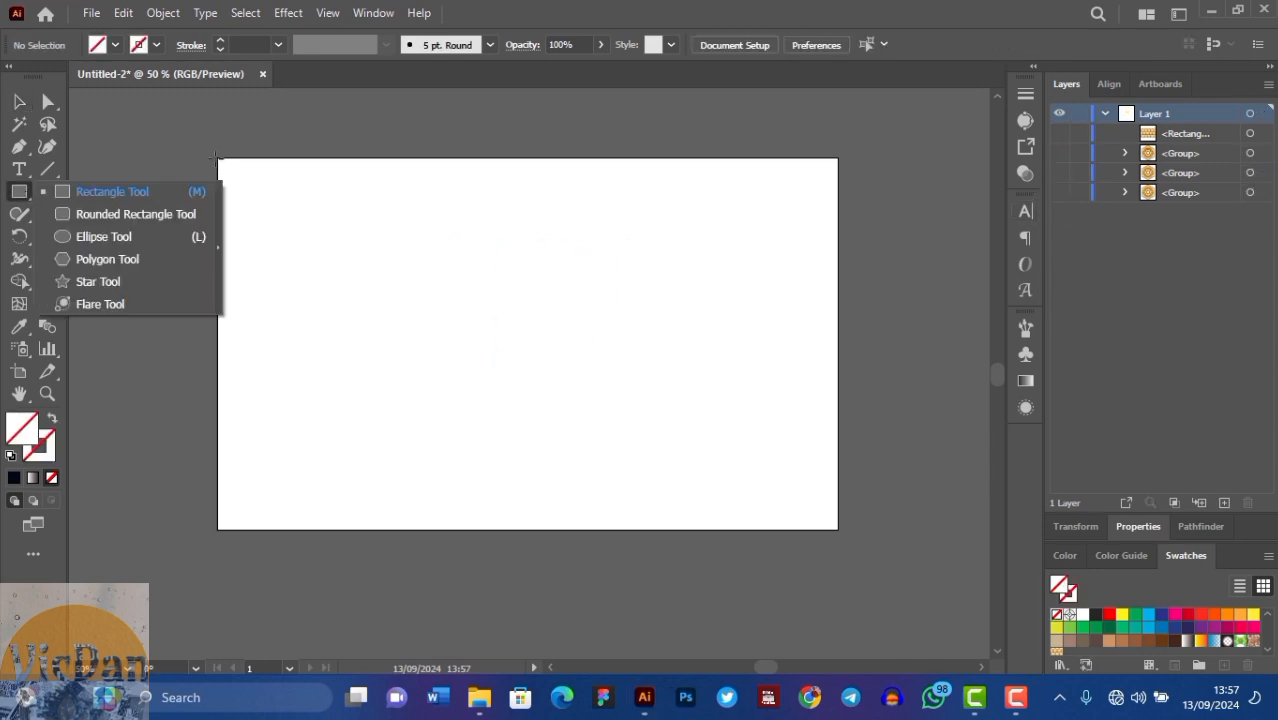
drag(216, 157, 839, 530)
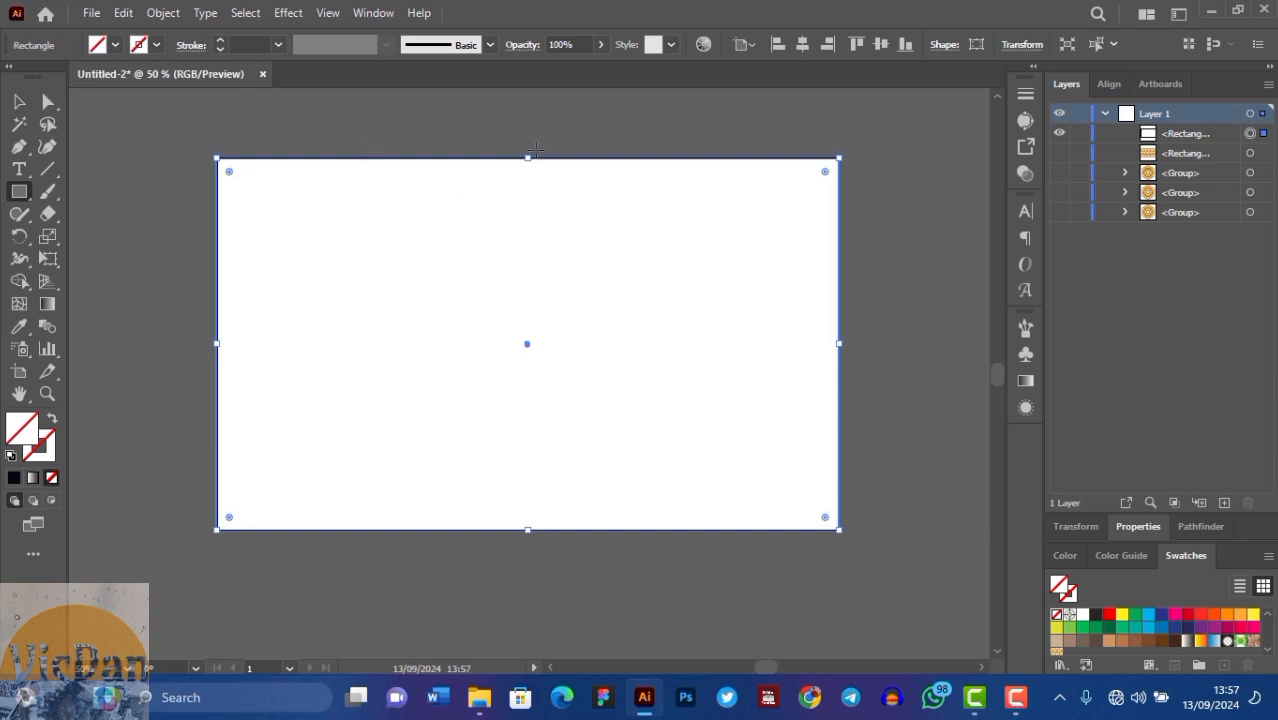
drag(530, 160, 530, 160)
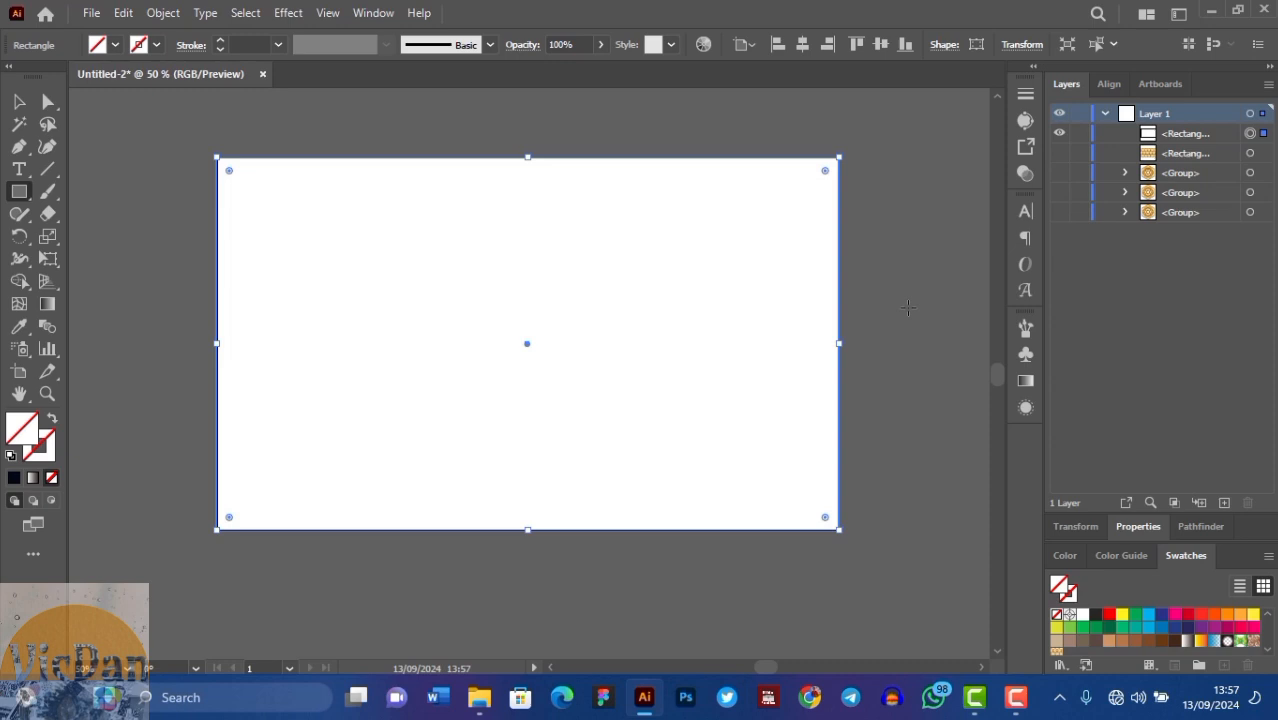
Paste a copy of the artboard-sized rectangle in front and fill it with the Honeycomb pattern swatch.
key(ctrl+c)
key(ctrl+f)
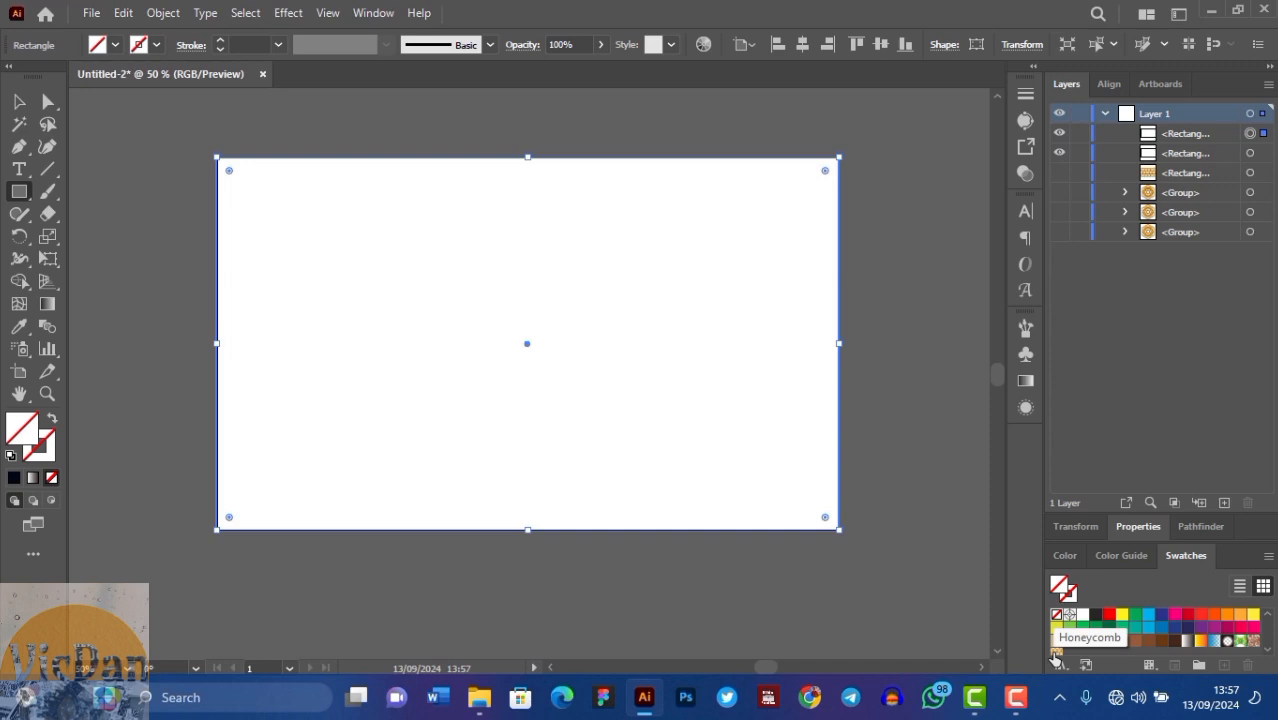
click(1055, 655)
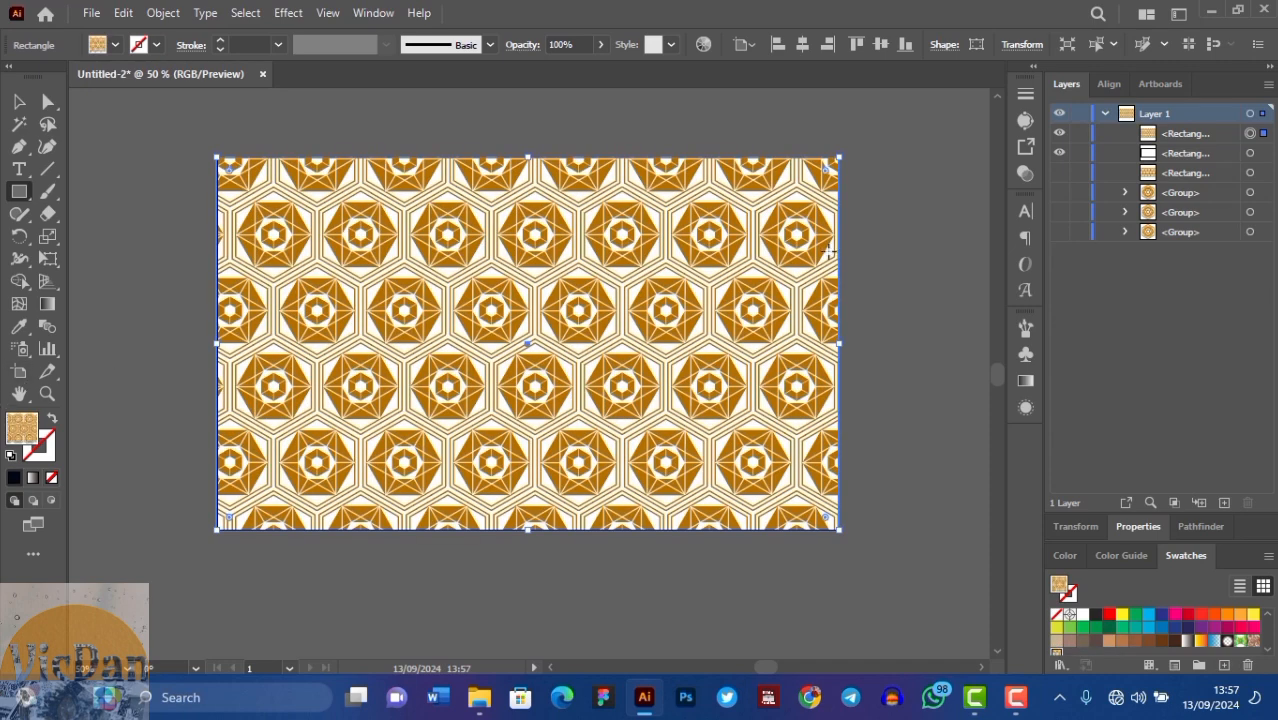
Fill the plain rectangle beneath the patterned one with the near-black blue 00000f and clear the selection.
click(1250, 154)
click(1188, 628)
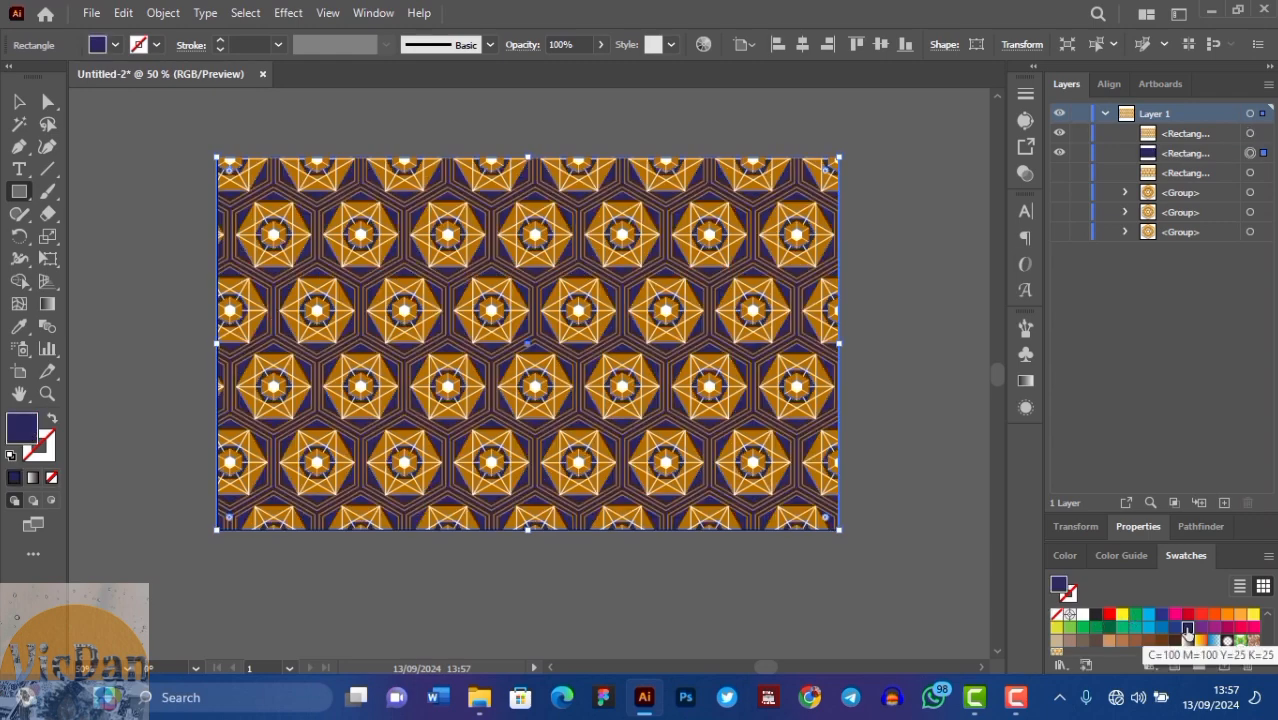
double_click(20, 430)
drag(272, 548, 280, 556)
click(488, 341)
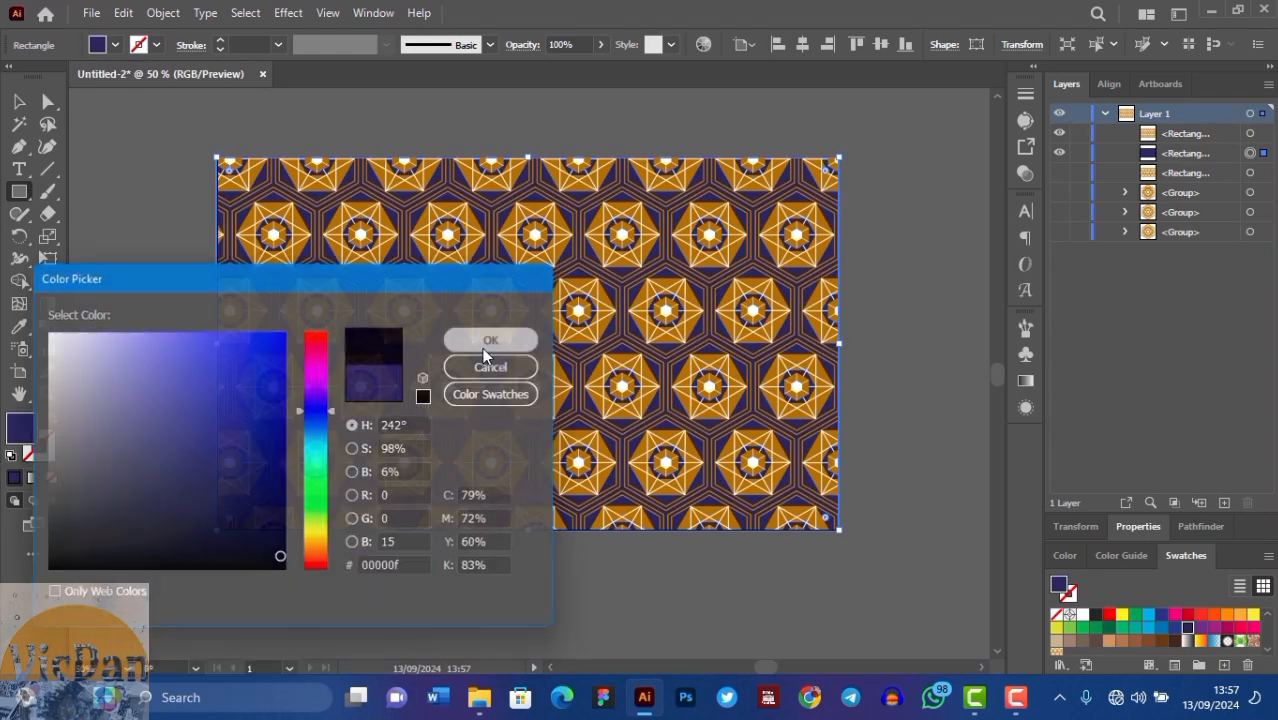
click(19, 101)
key(ctrl+shift+a)
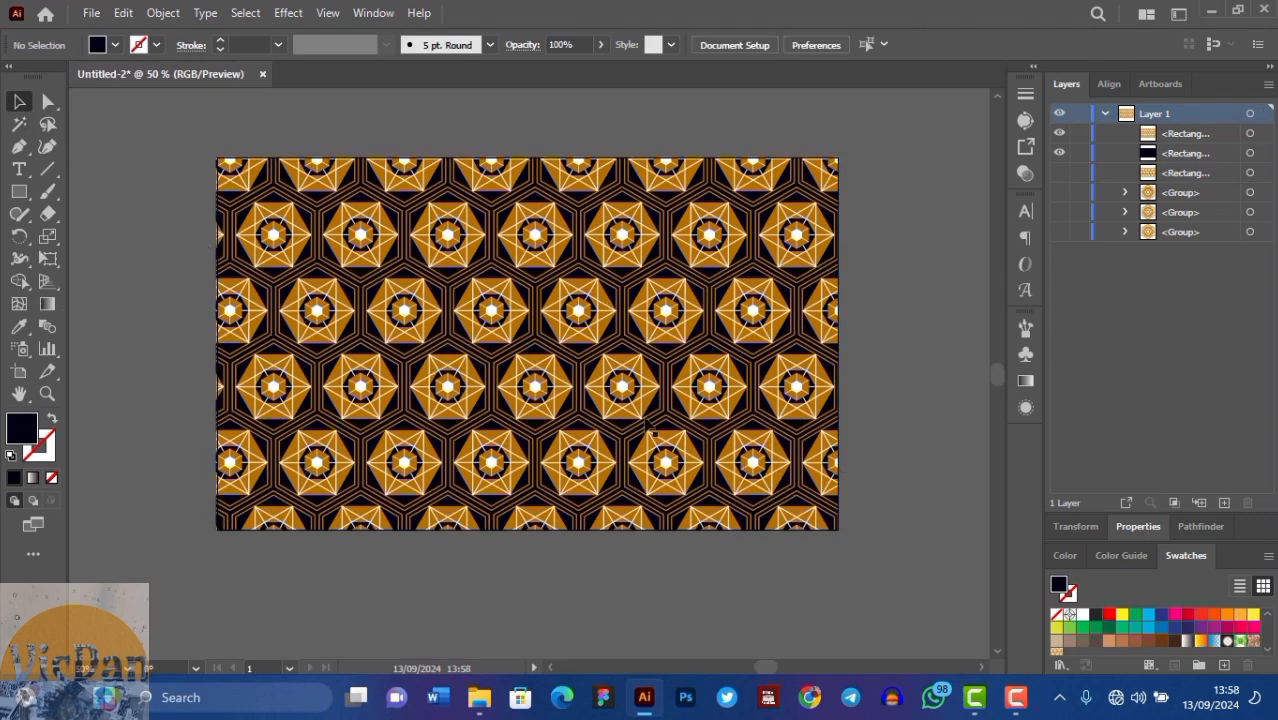
scroll(651, 432, up, 2)
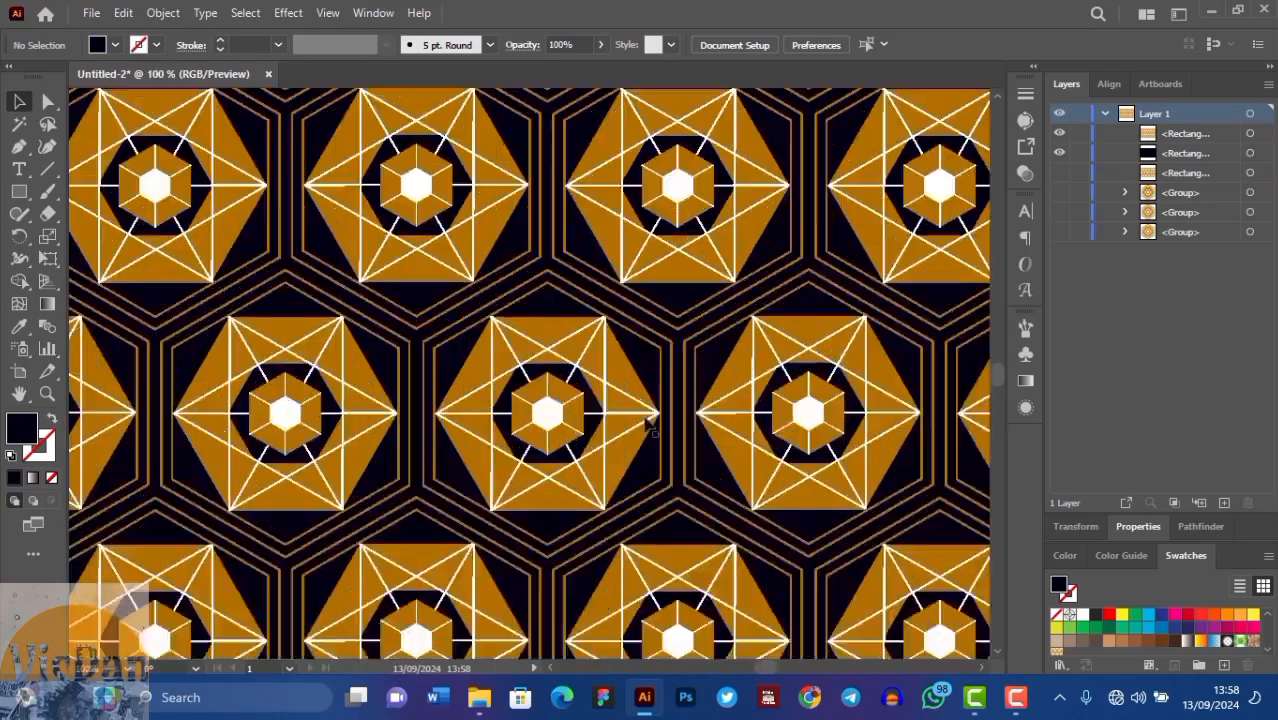
scroll(651, 432, down, 2)
scroll(651, 432, up, 1)
scroll(651, 432, down, 1)
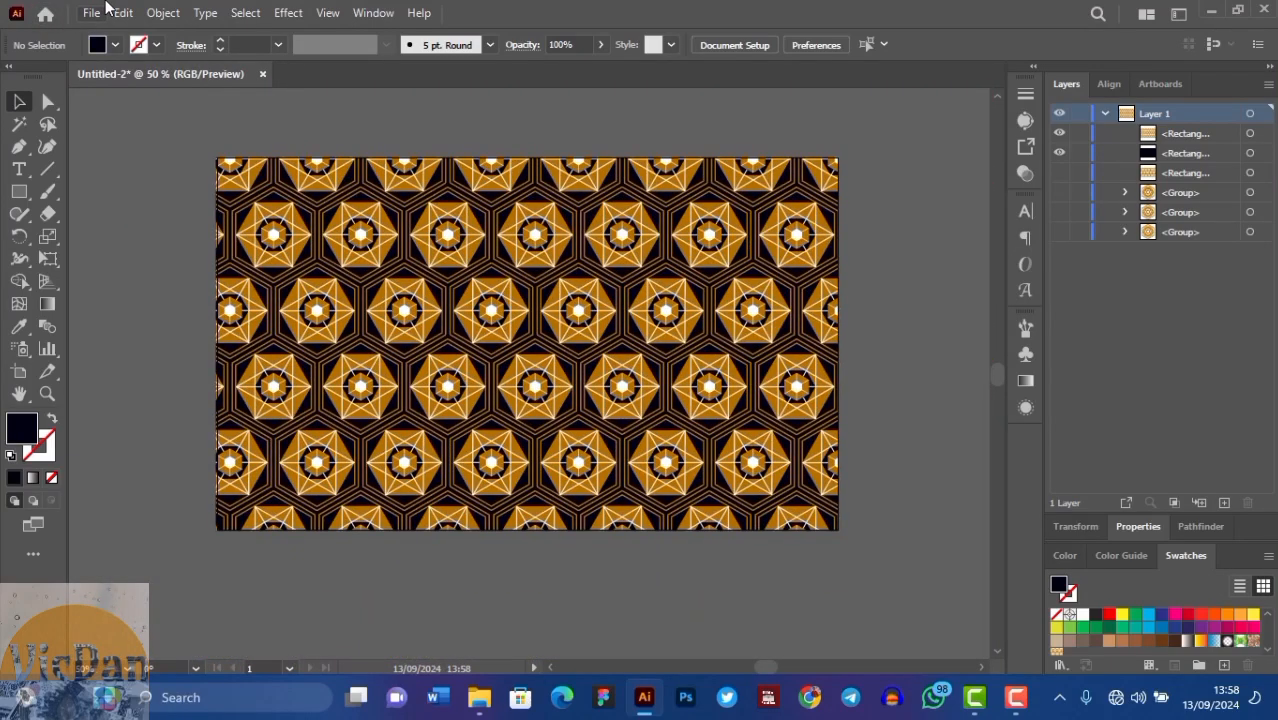
Save the document as an Adobe Illustrator file named Honeycomb in the Illustrator Cr8tions folder.
key(ctrl+s)
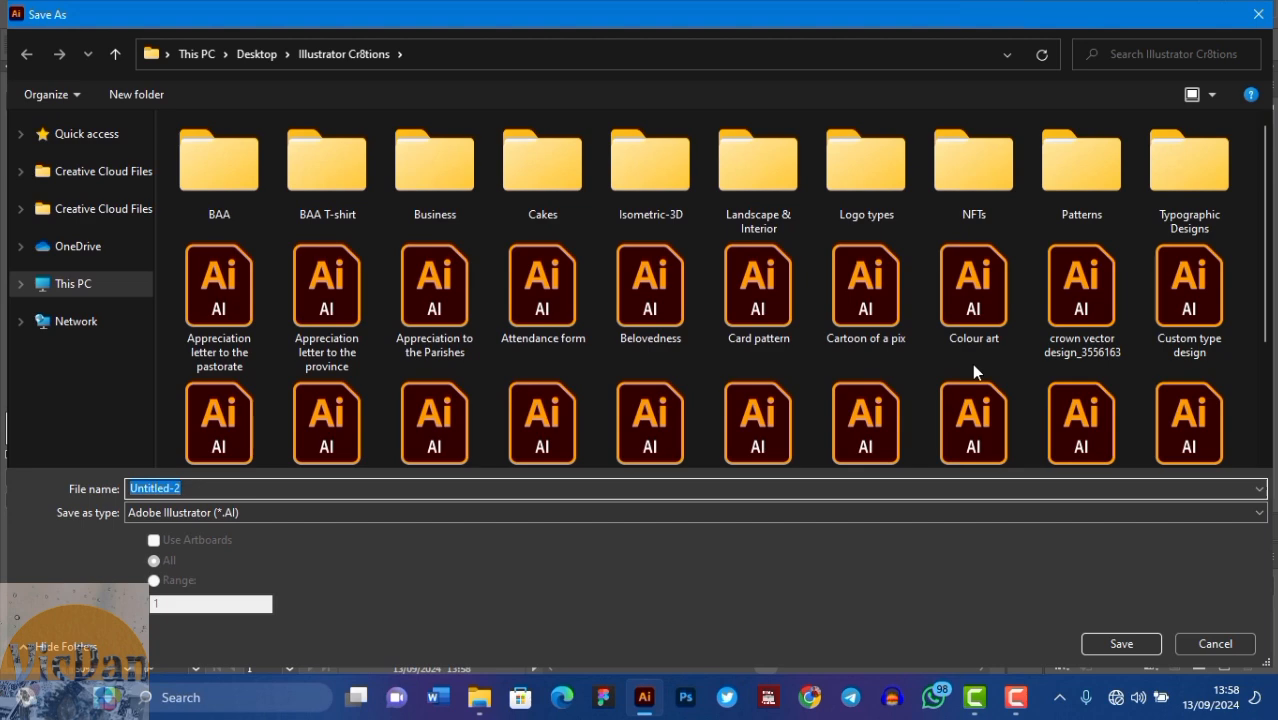
text(Honeycomb)
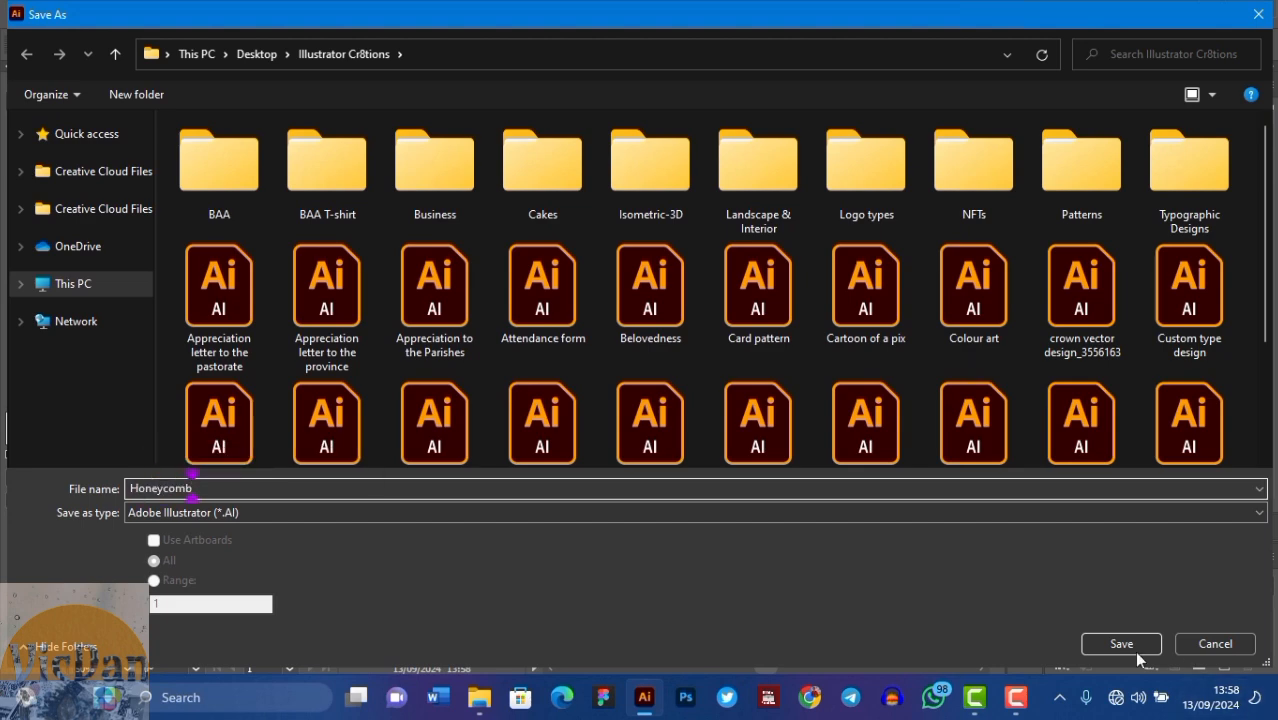
click(1137, 650)
Export all artboards as a JPEG named Honeycomb into the Patterns folder, with Use Artboards enabled, RGB color, maximum quality 10 and 500 ppi.
click(91, 12)
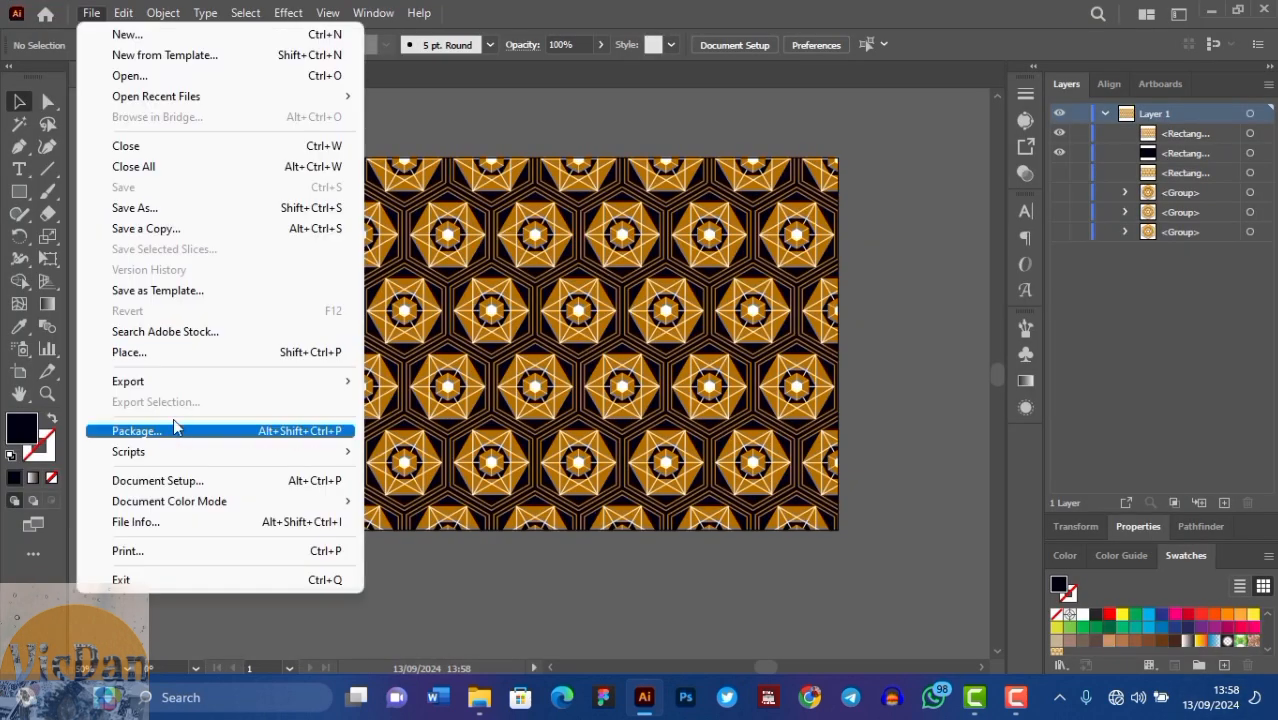
click(430, 402)
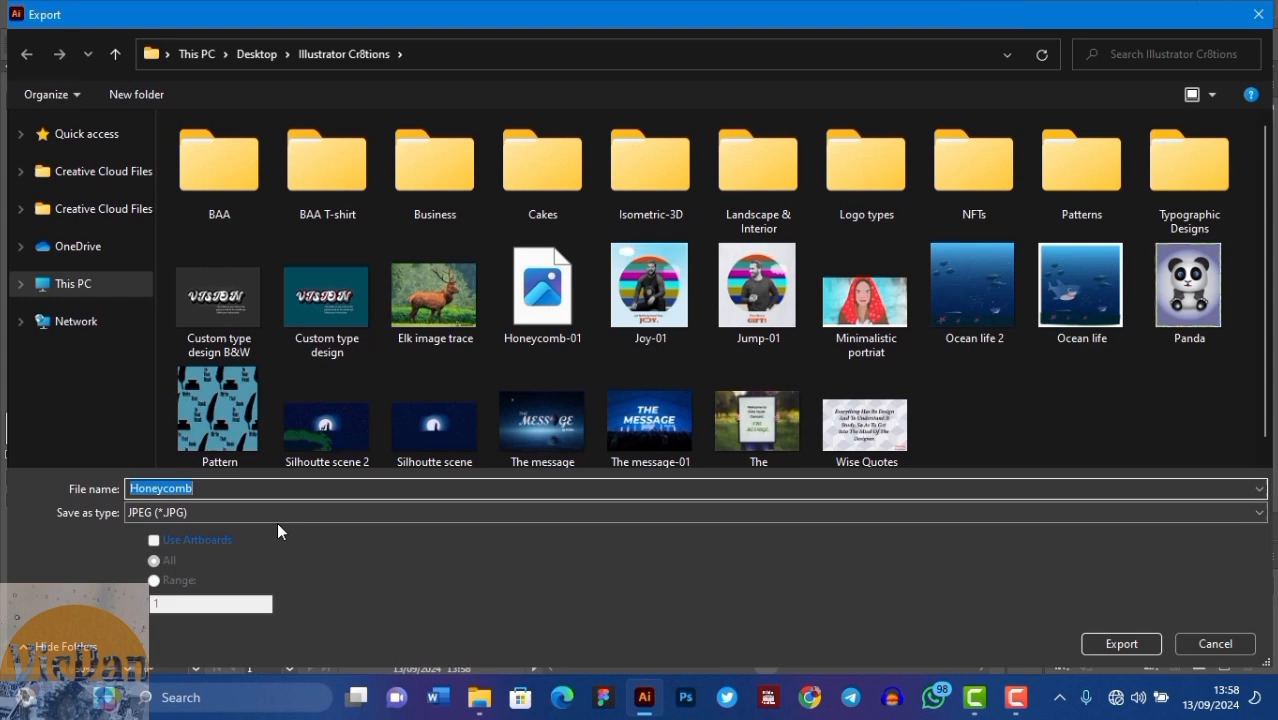
click(158, 514)
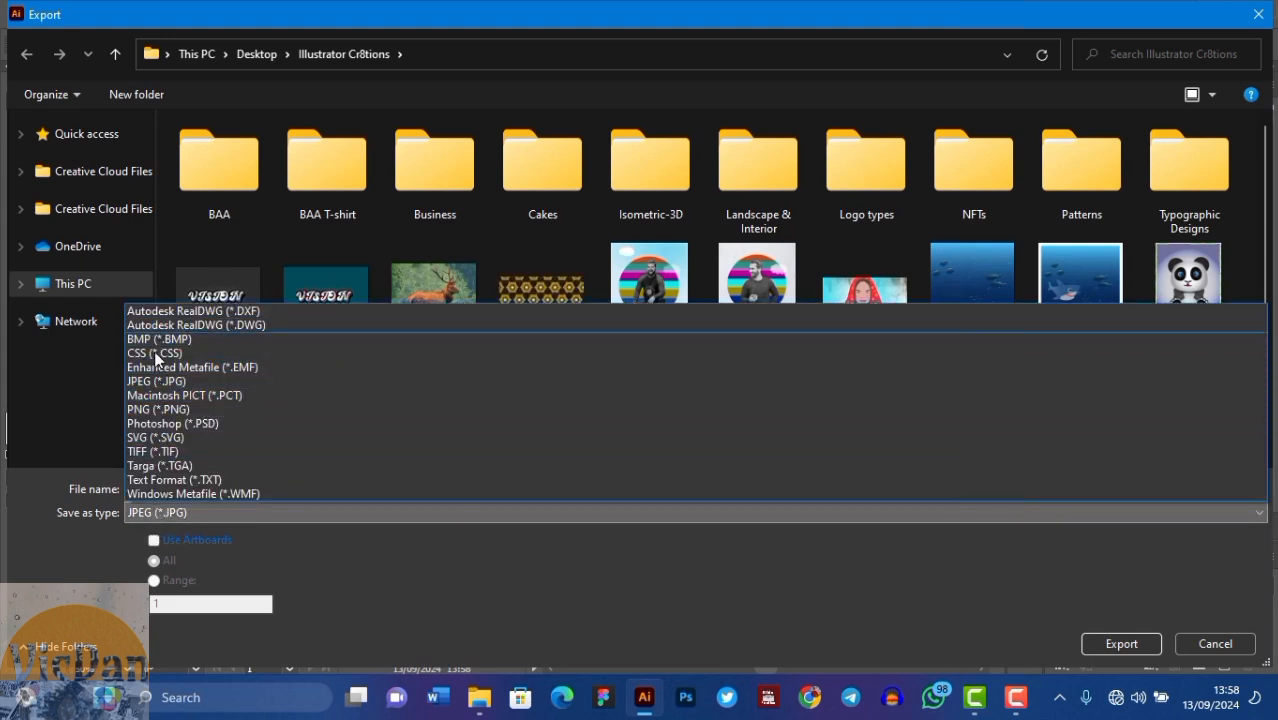
click(153, 545)
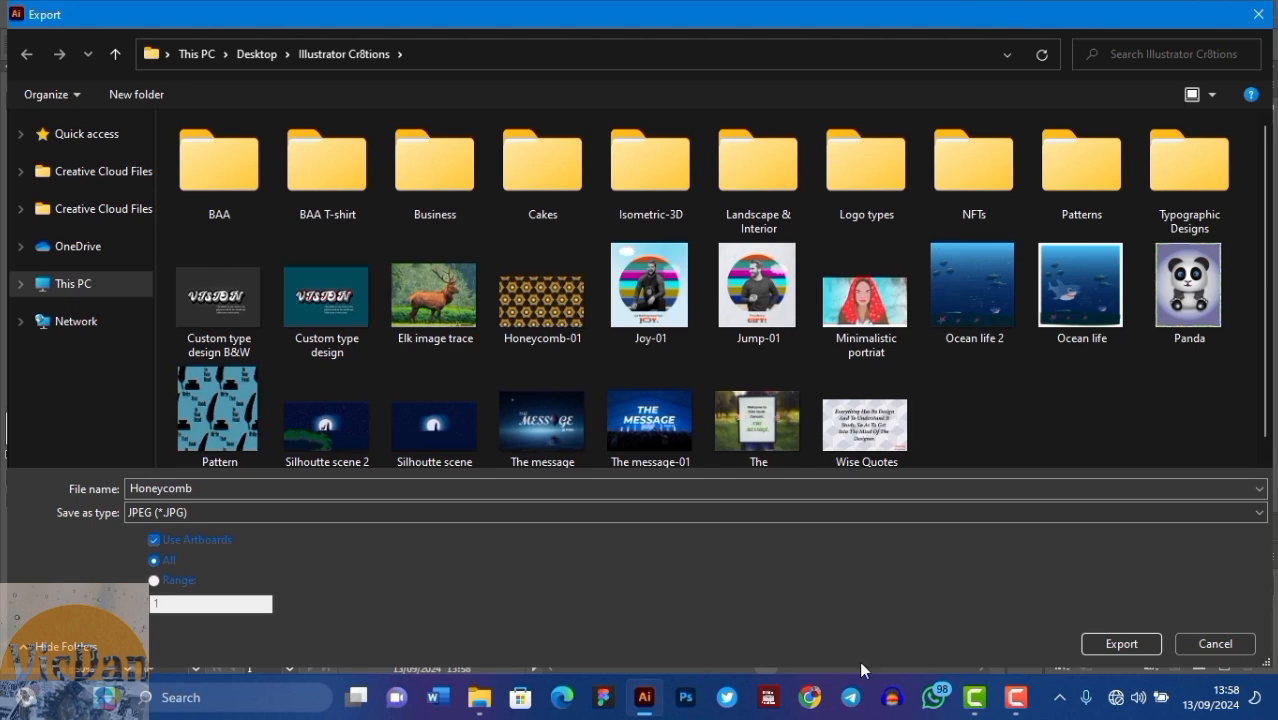
double_click(1082, 150)
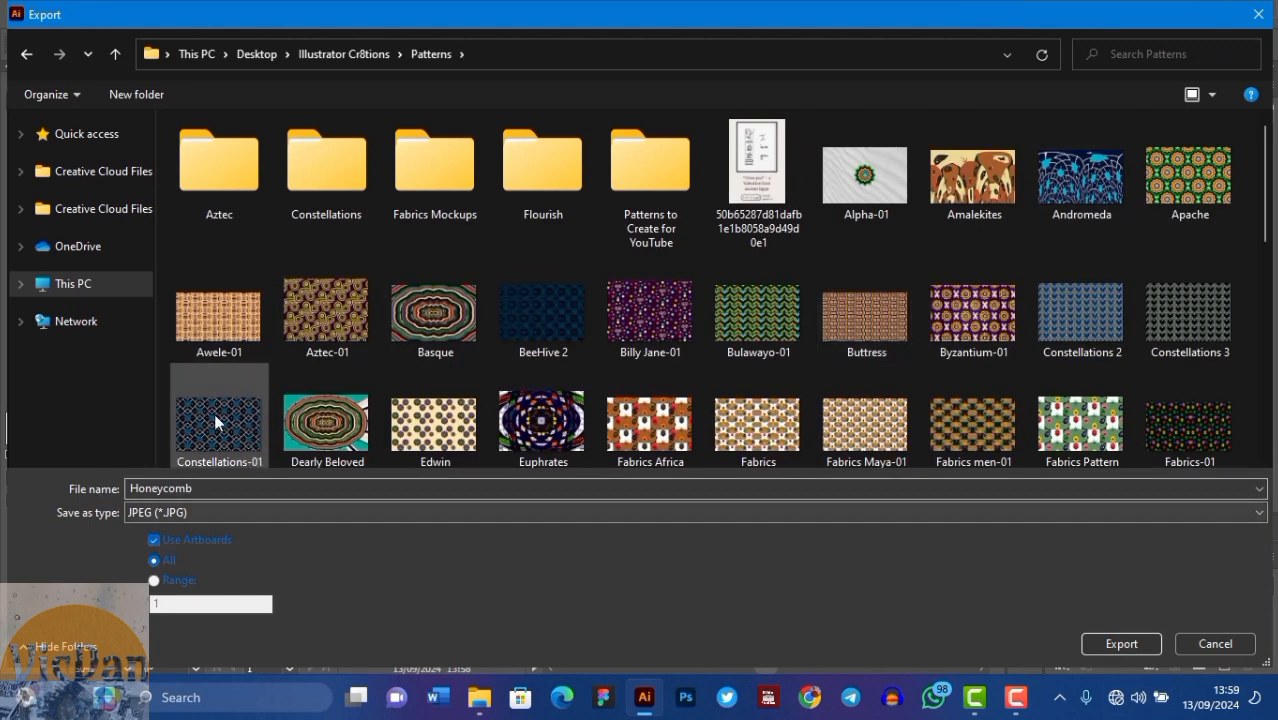
click(1120, 645)
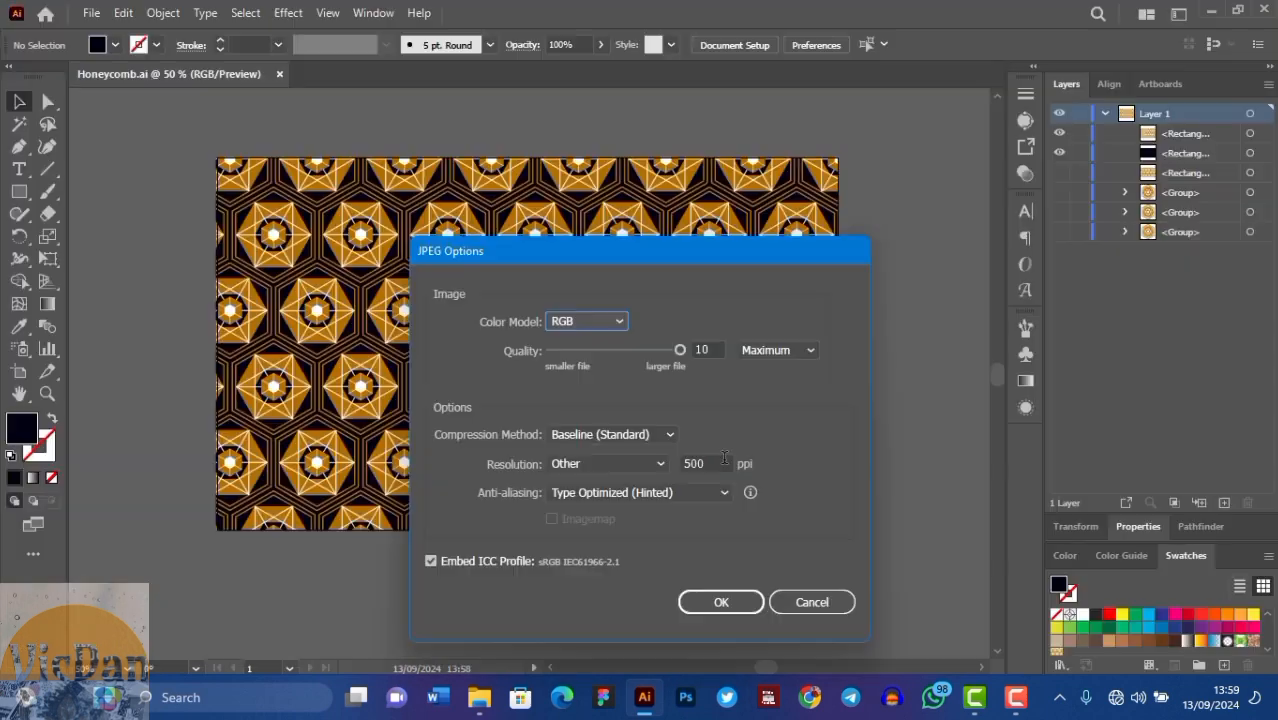
click(722, 603)
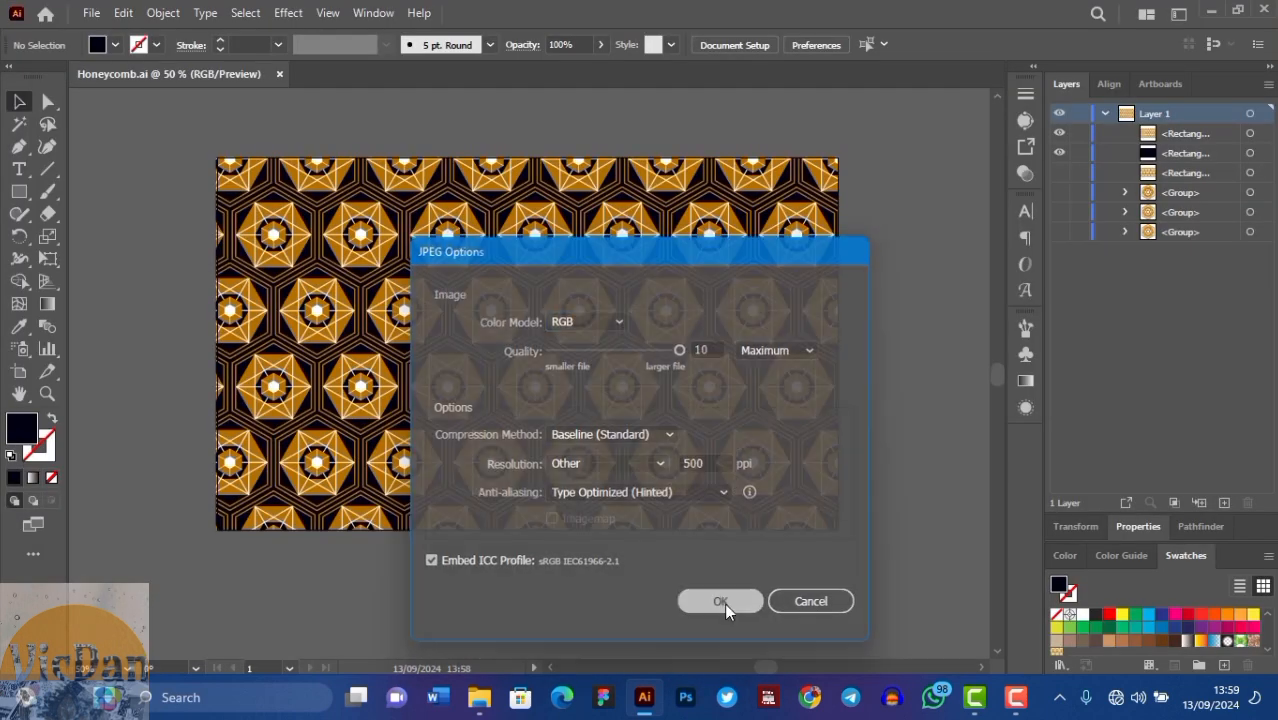